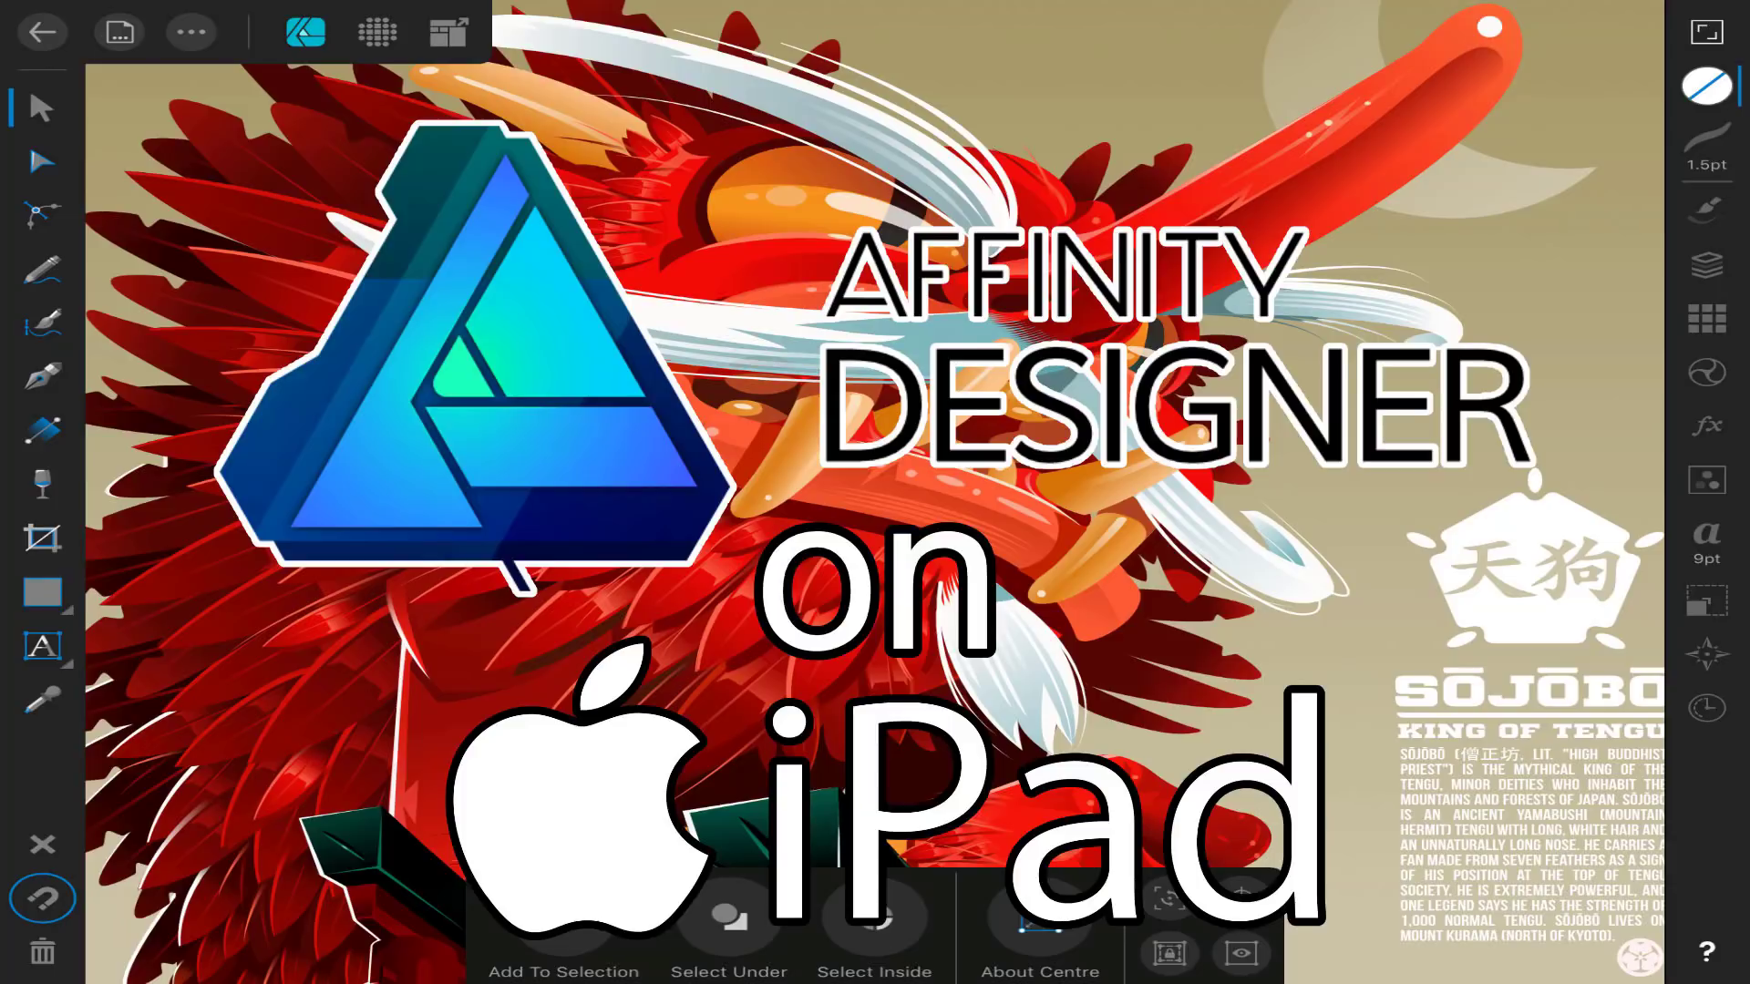
Switch to the browser, view the Affinity Designer video page on YouTube, and return to the Affinity Designer product page.
key(alt+Tab)
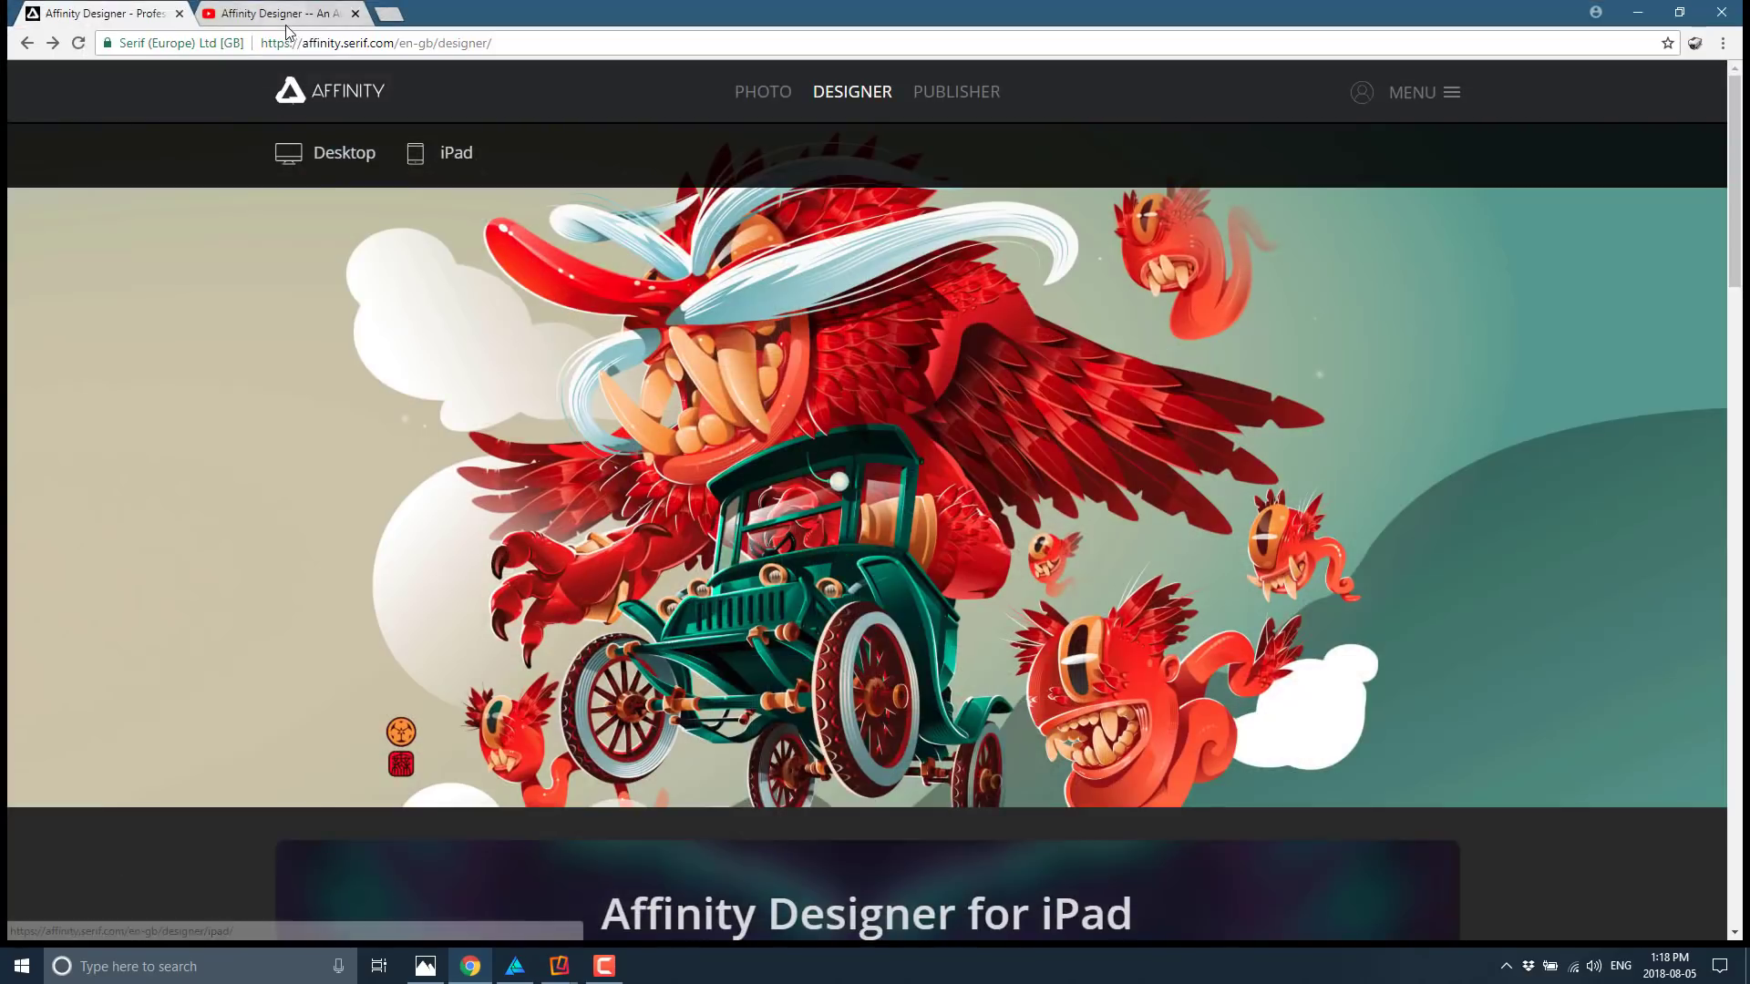
click(287, 20)
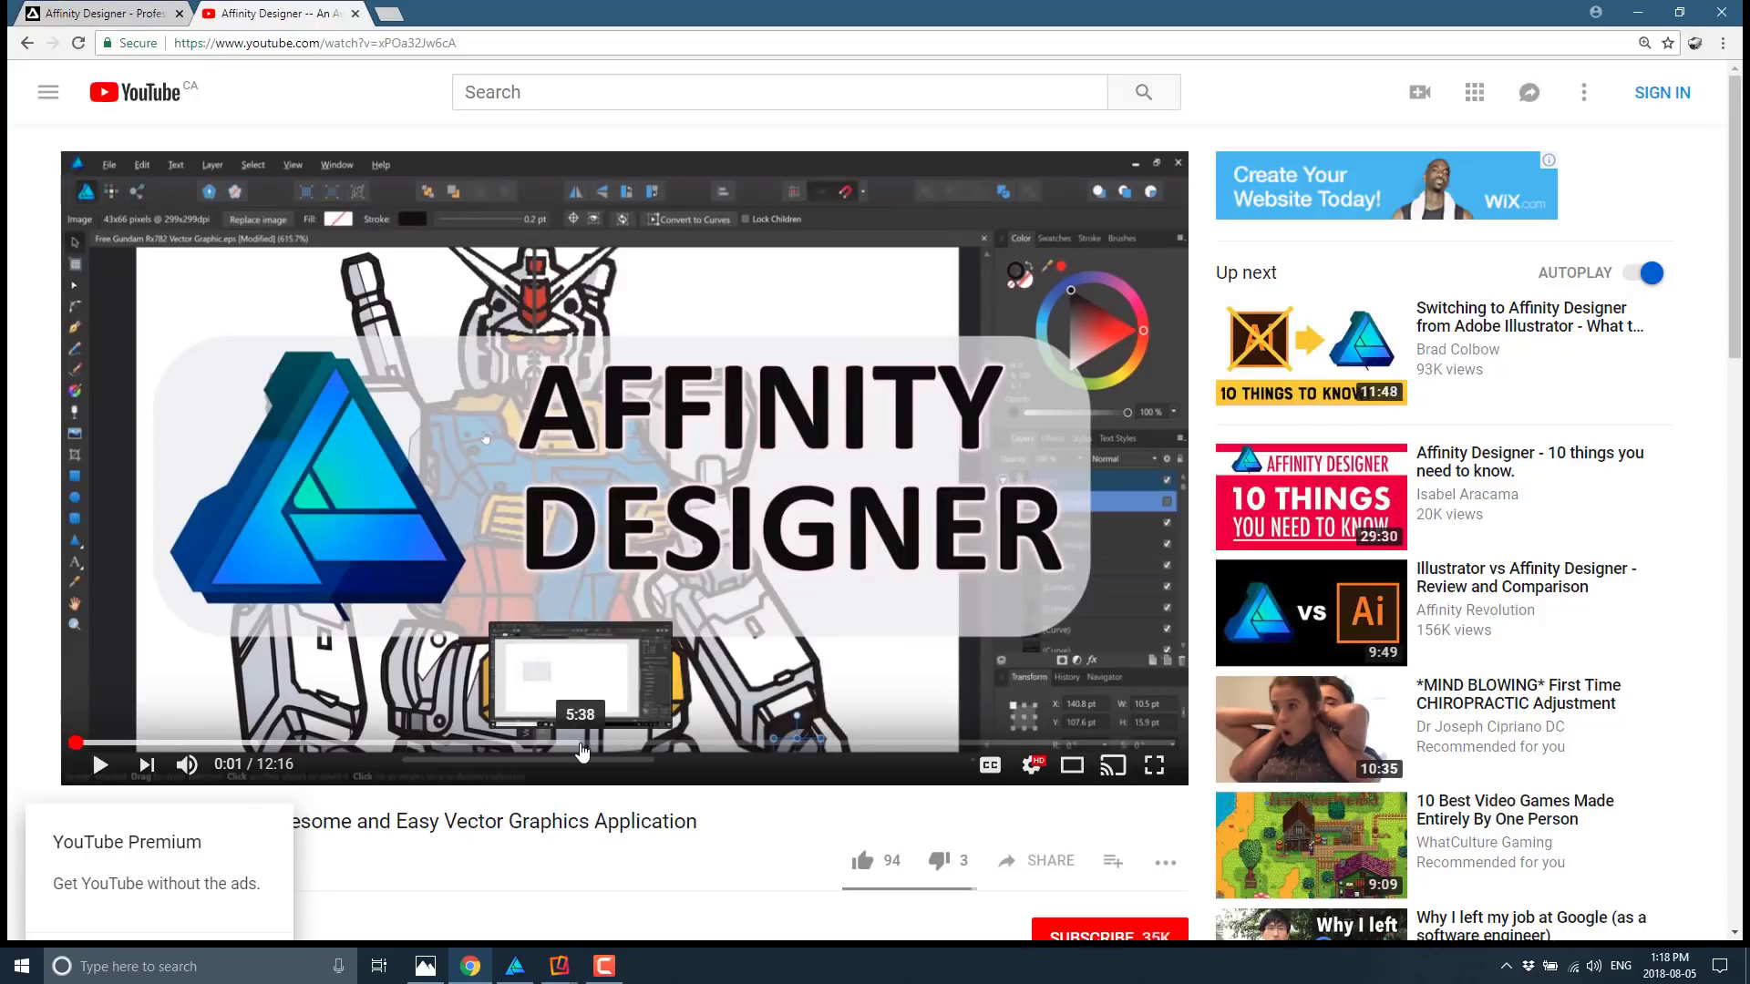
click(116, 13)
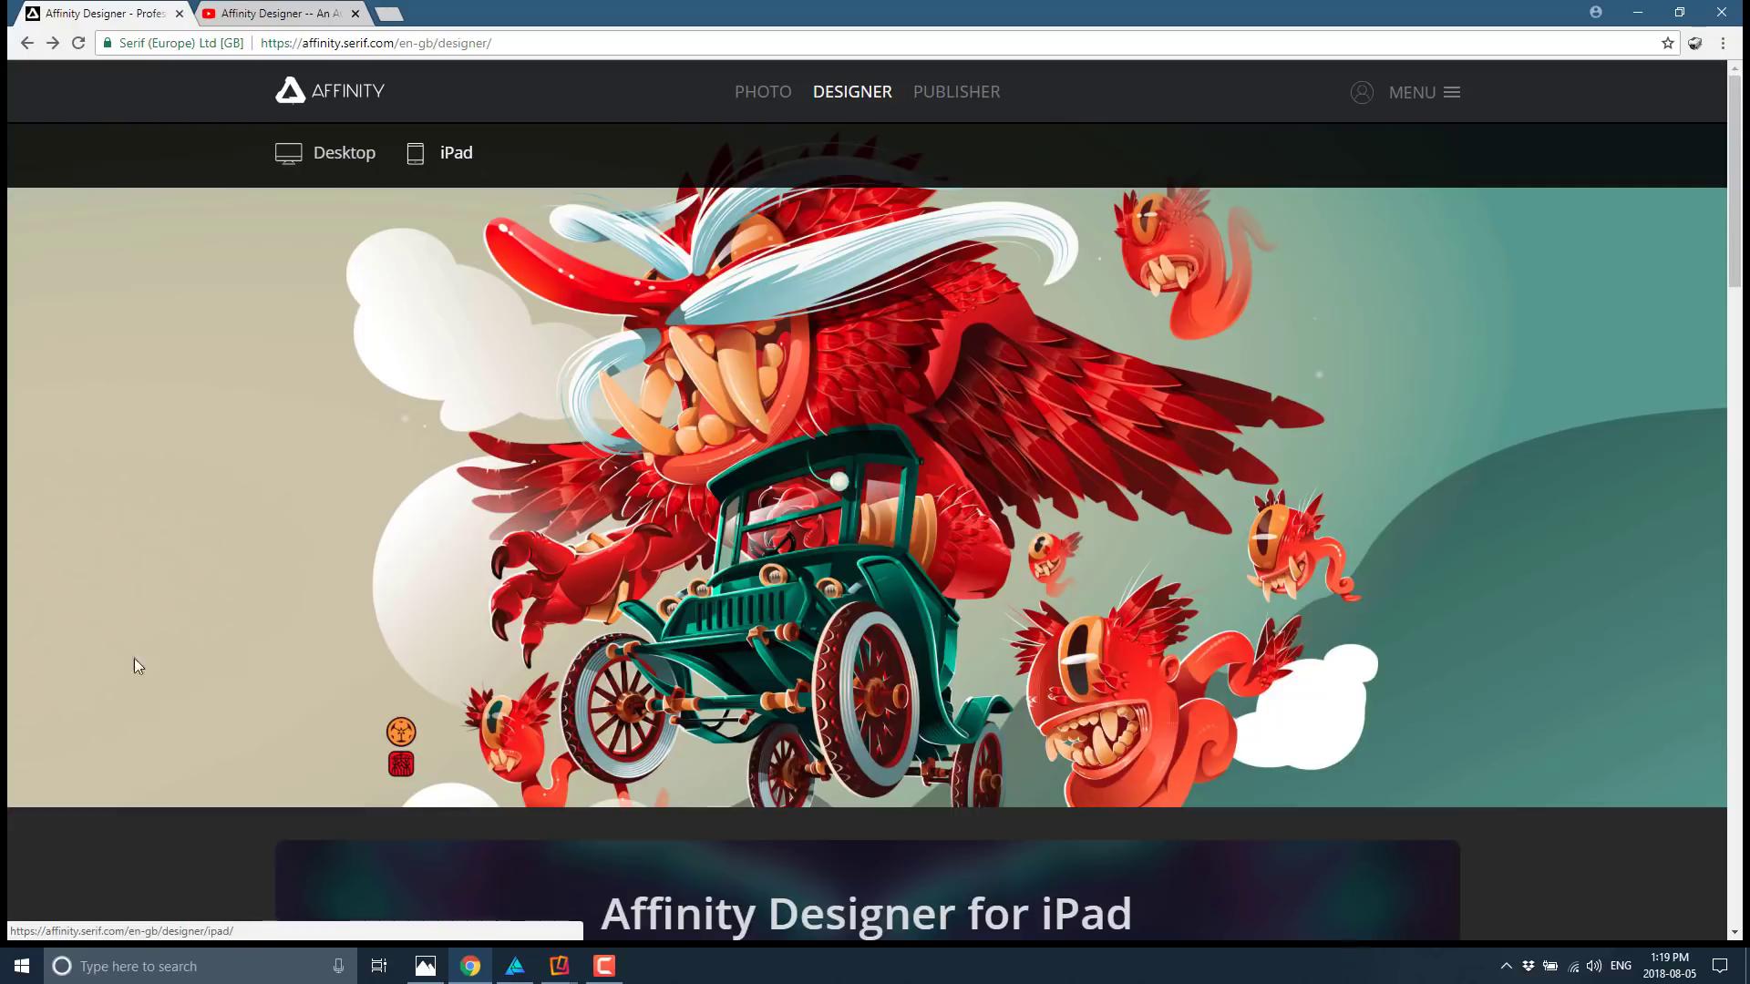
Switch to the mirrored iPad window in Reflector 3 and turn on its Display Fullscreen option.
mouse_move(557, 973)
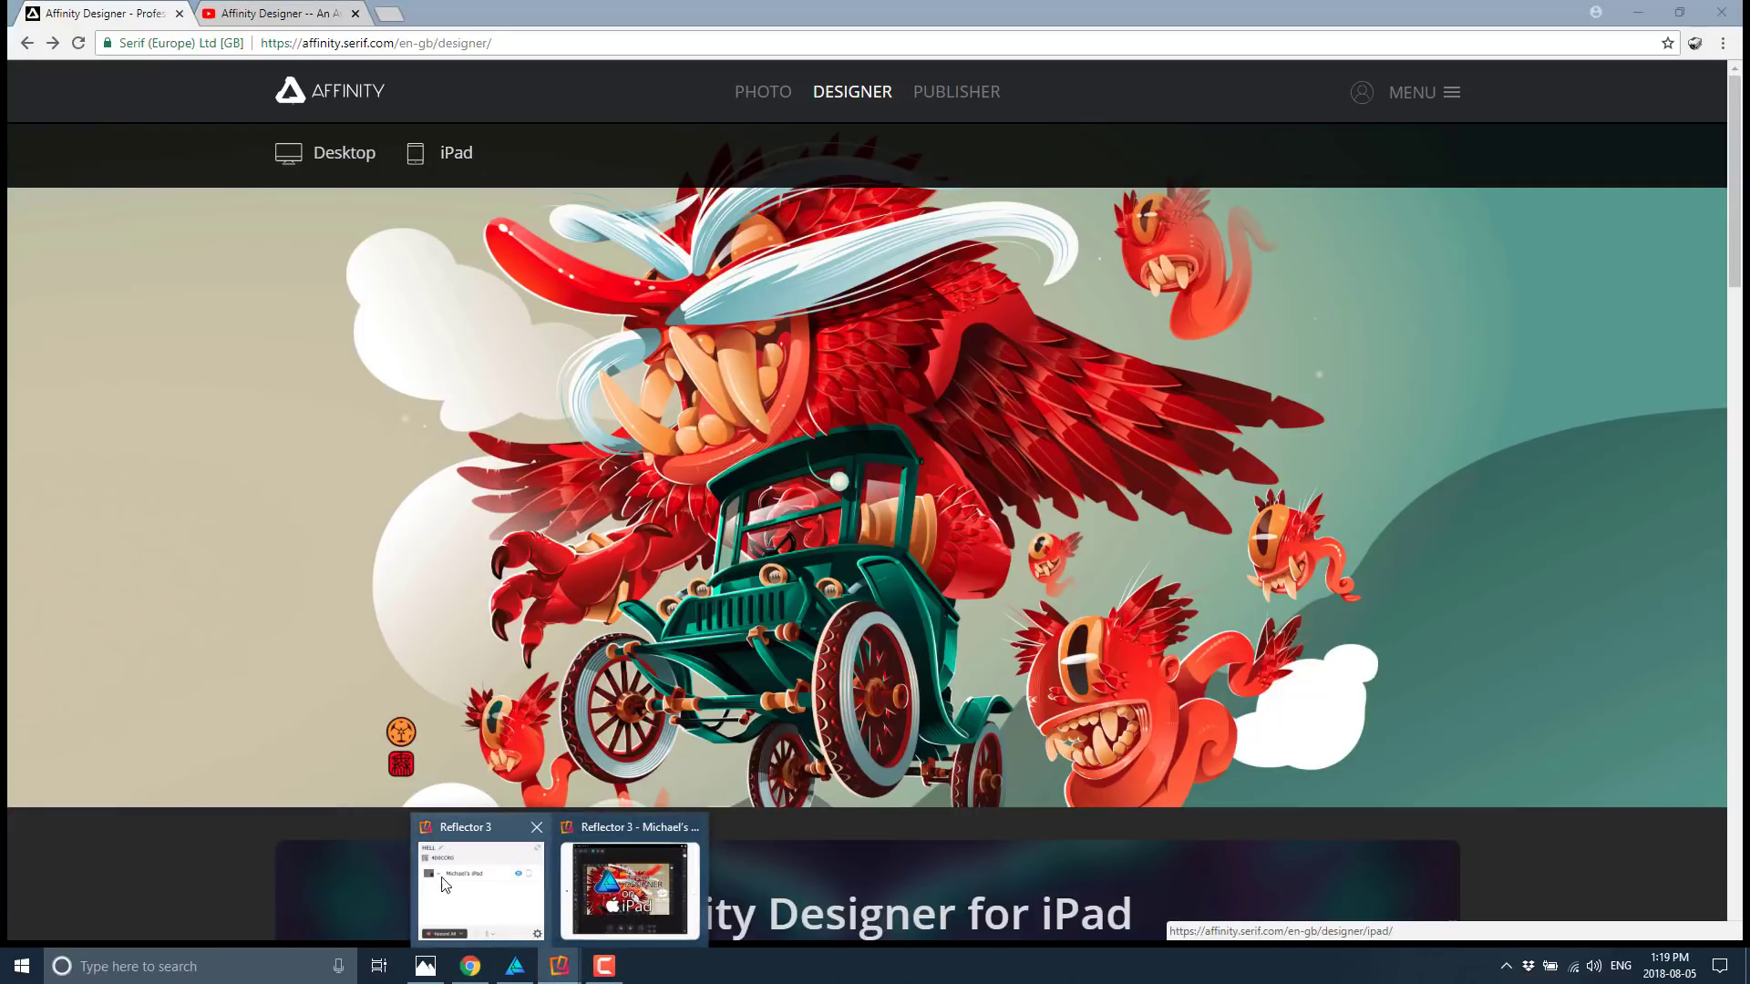
click(585, 900)
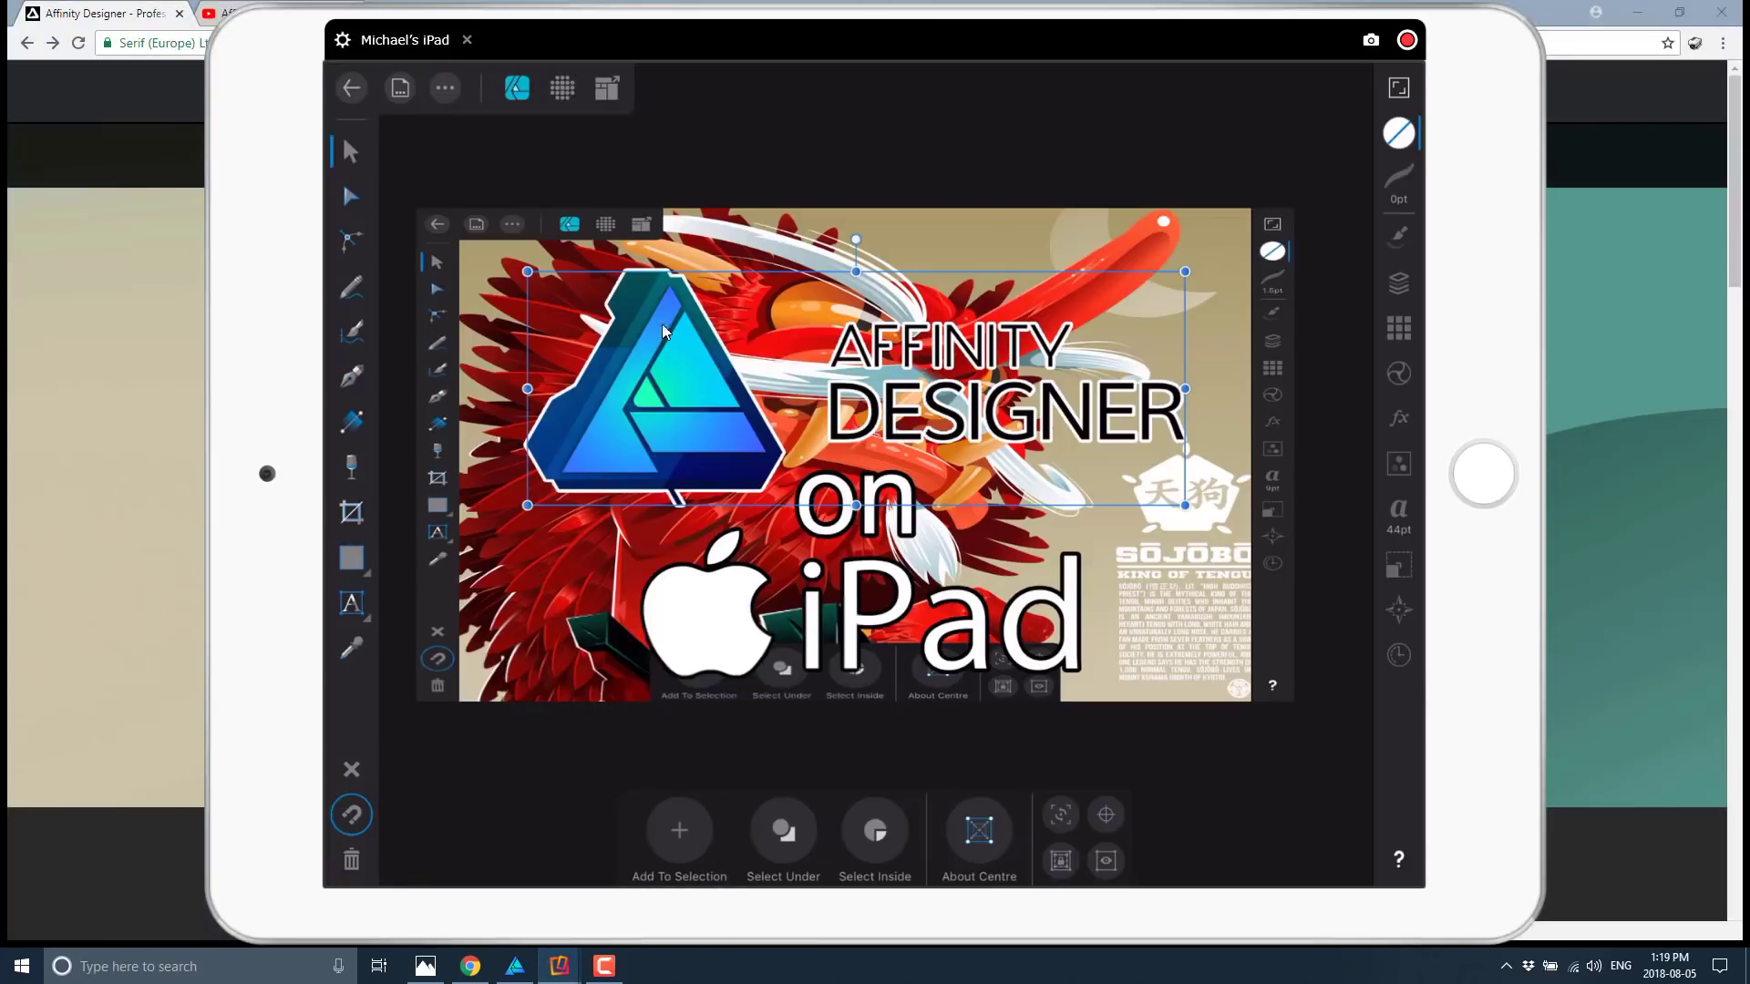
right_click(1338, 370)
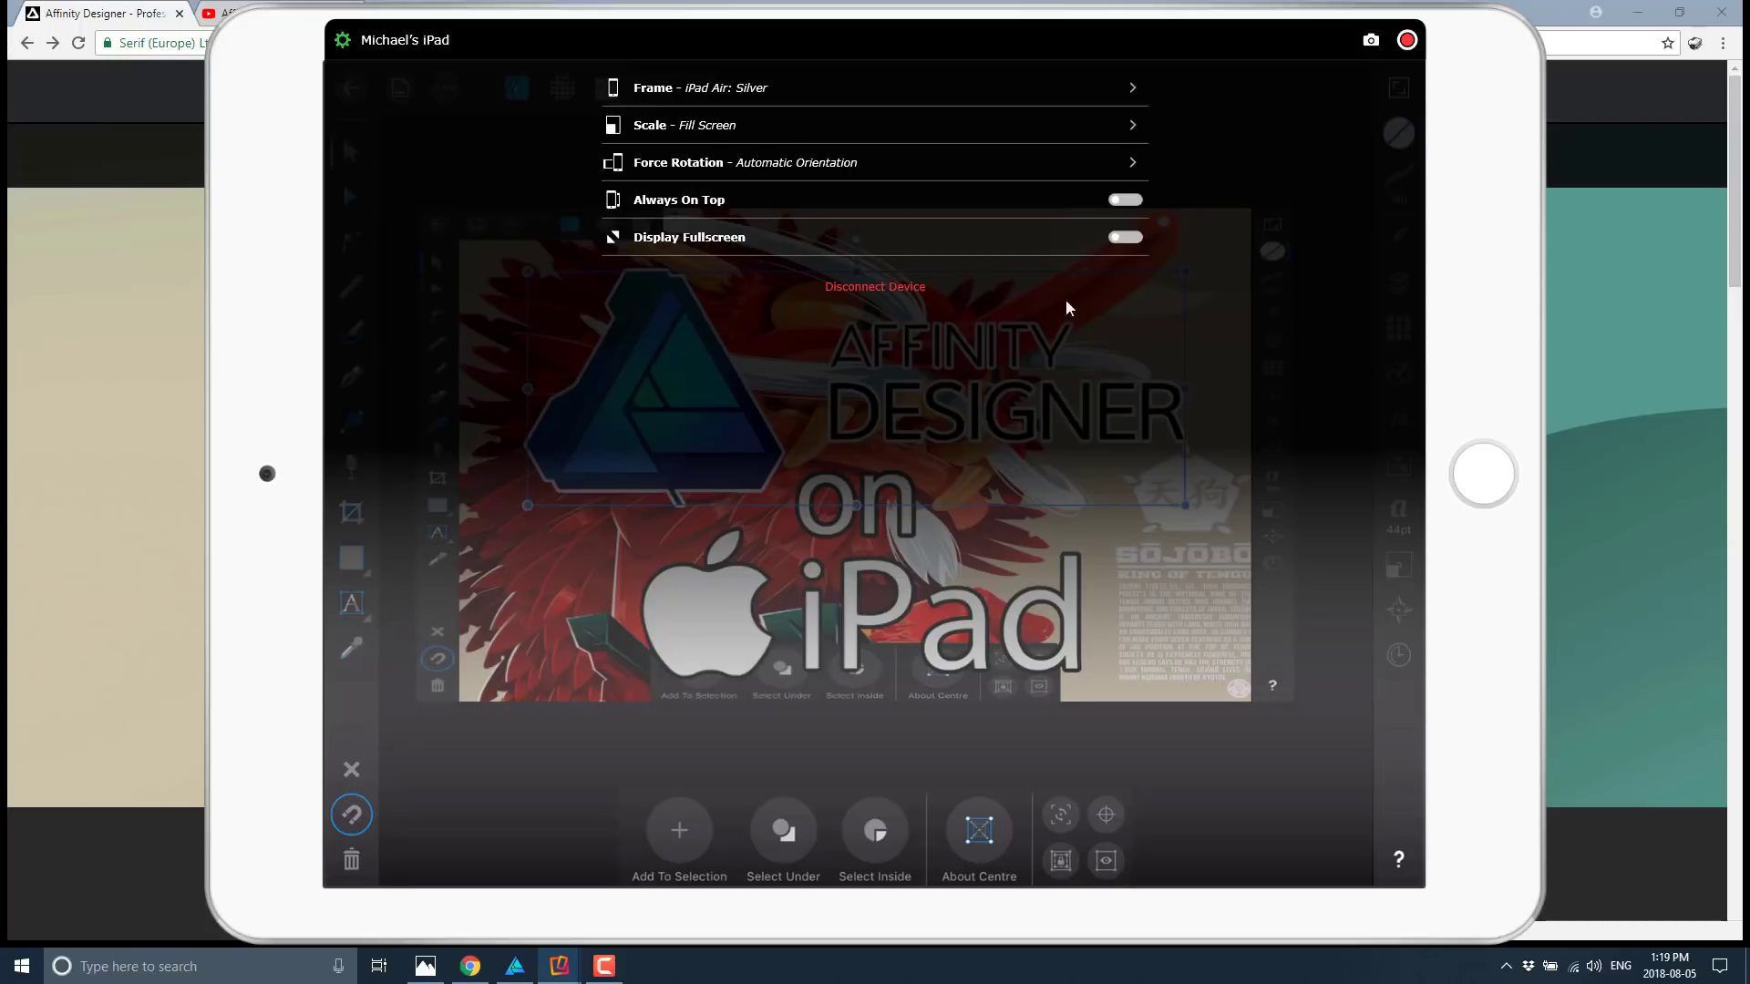
click(1138, 238)
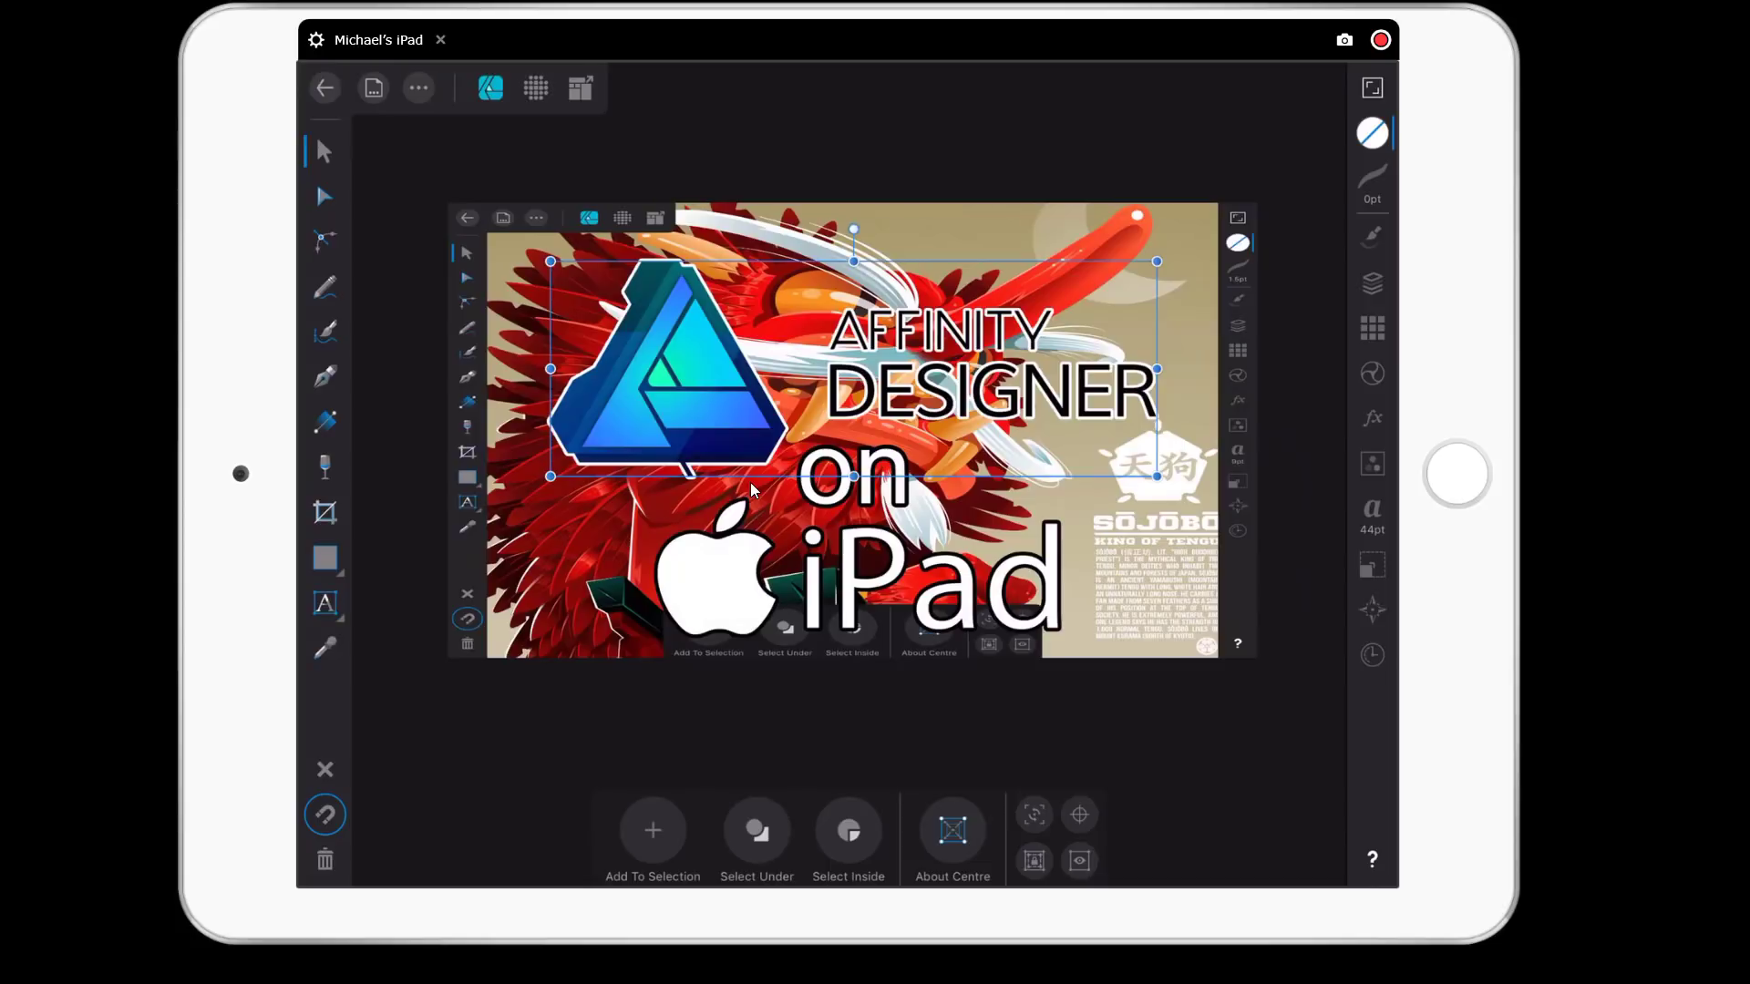
Turn off the mirror's fullscreen display and bring the Affinityipad document in desktop Affinity Designer forward to view it.
key(alt+Tab)
key(alt+Tab)
key(alt+Tab)
key(Escape)
right_click(1238, 346)
click(1090, 238)
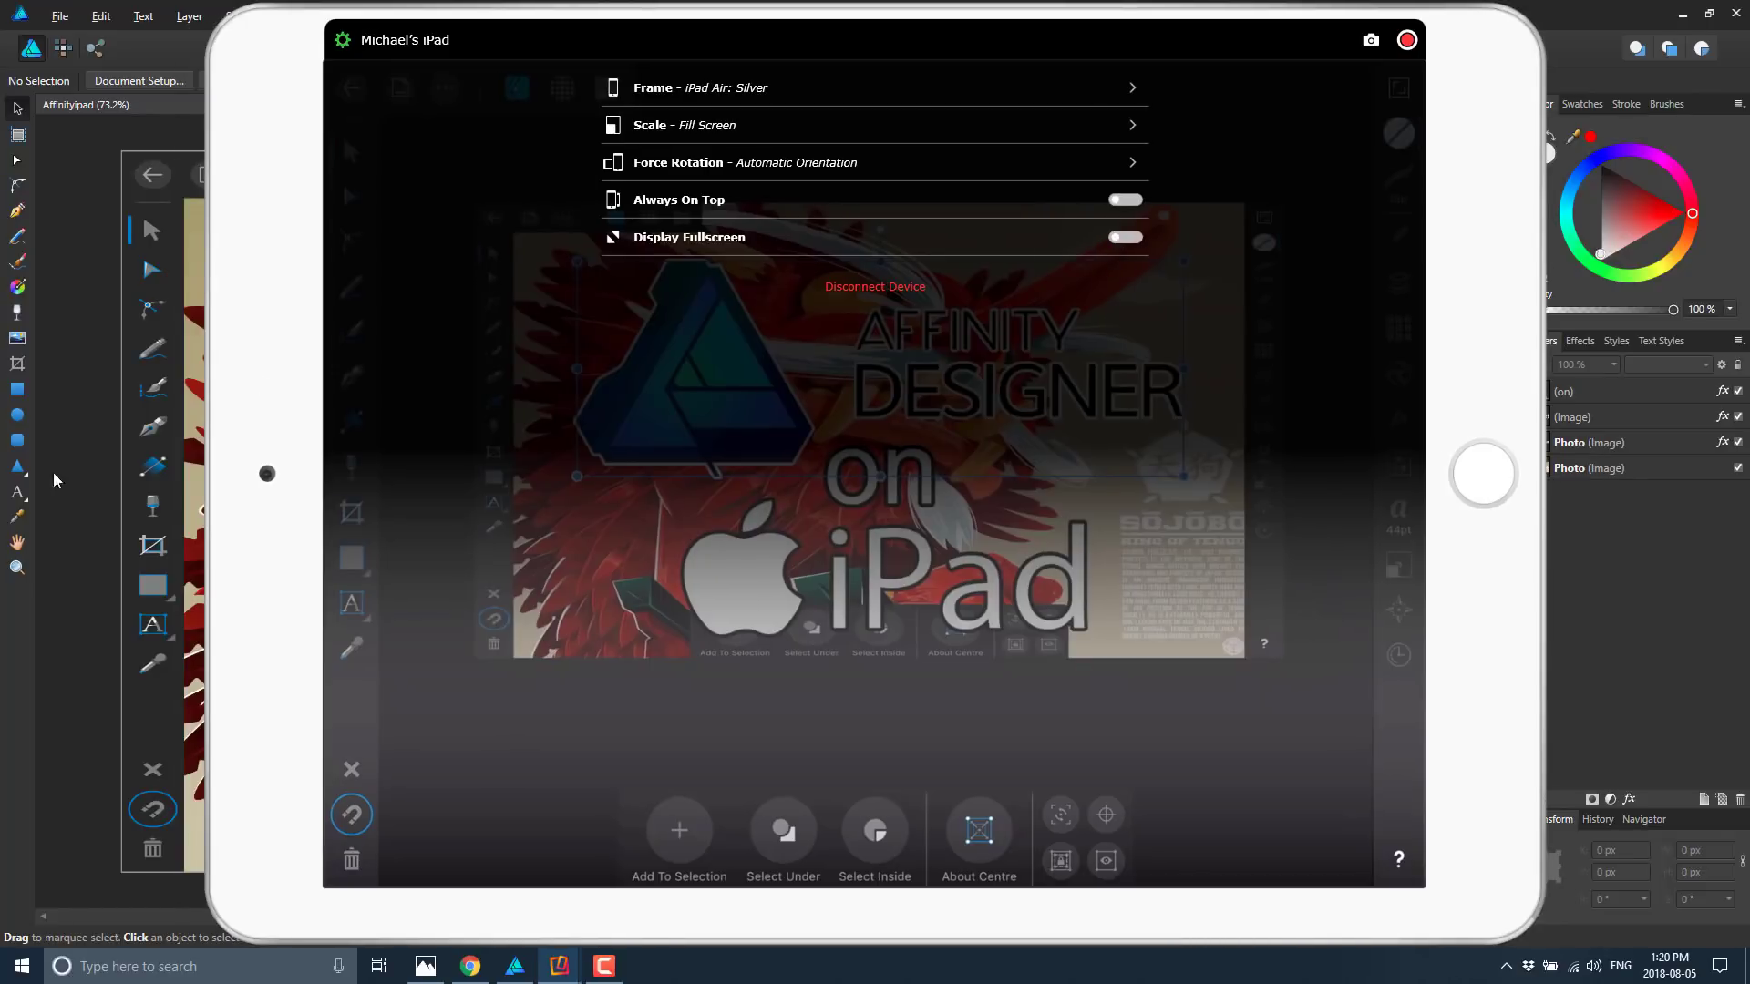
click(47, 484)
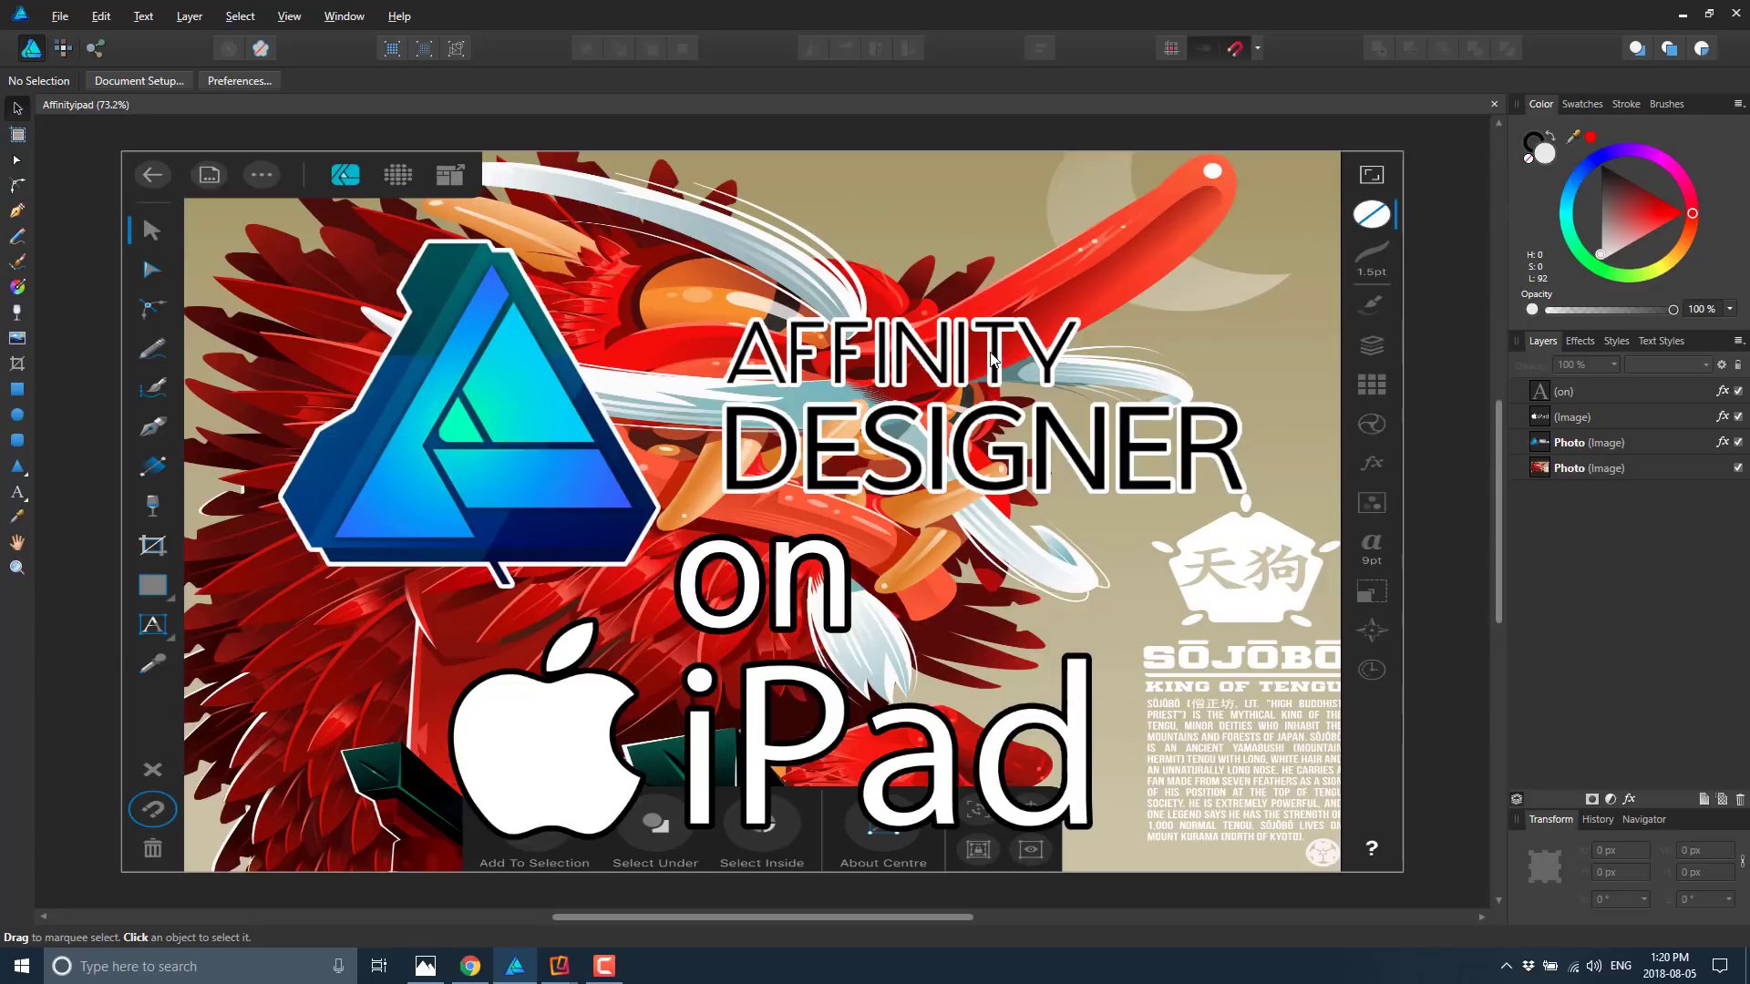
Return to the Reflector mirror, enable Display Fullscreen again, and dismiss the mirror settings.
key(alt+Tab)
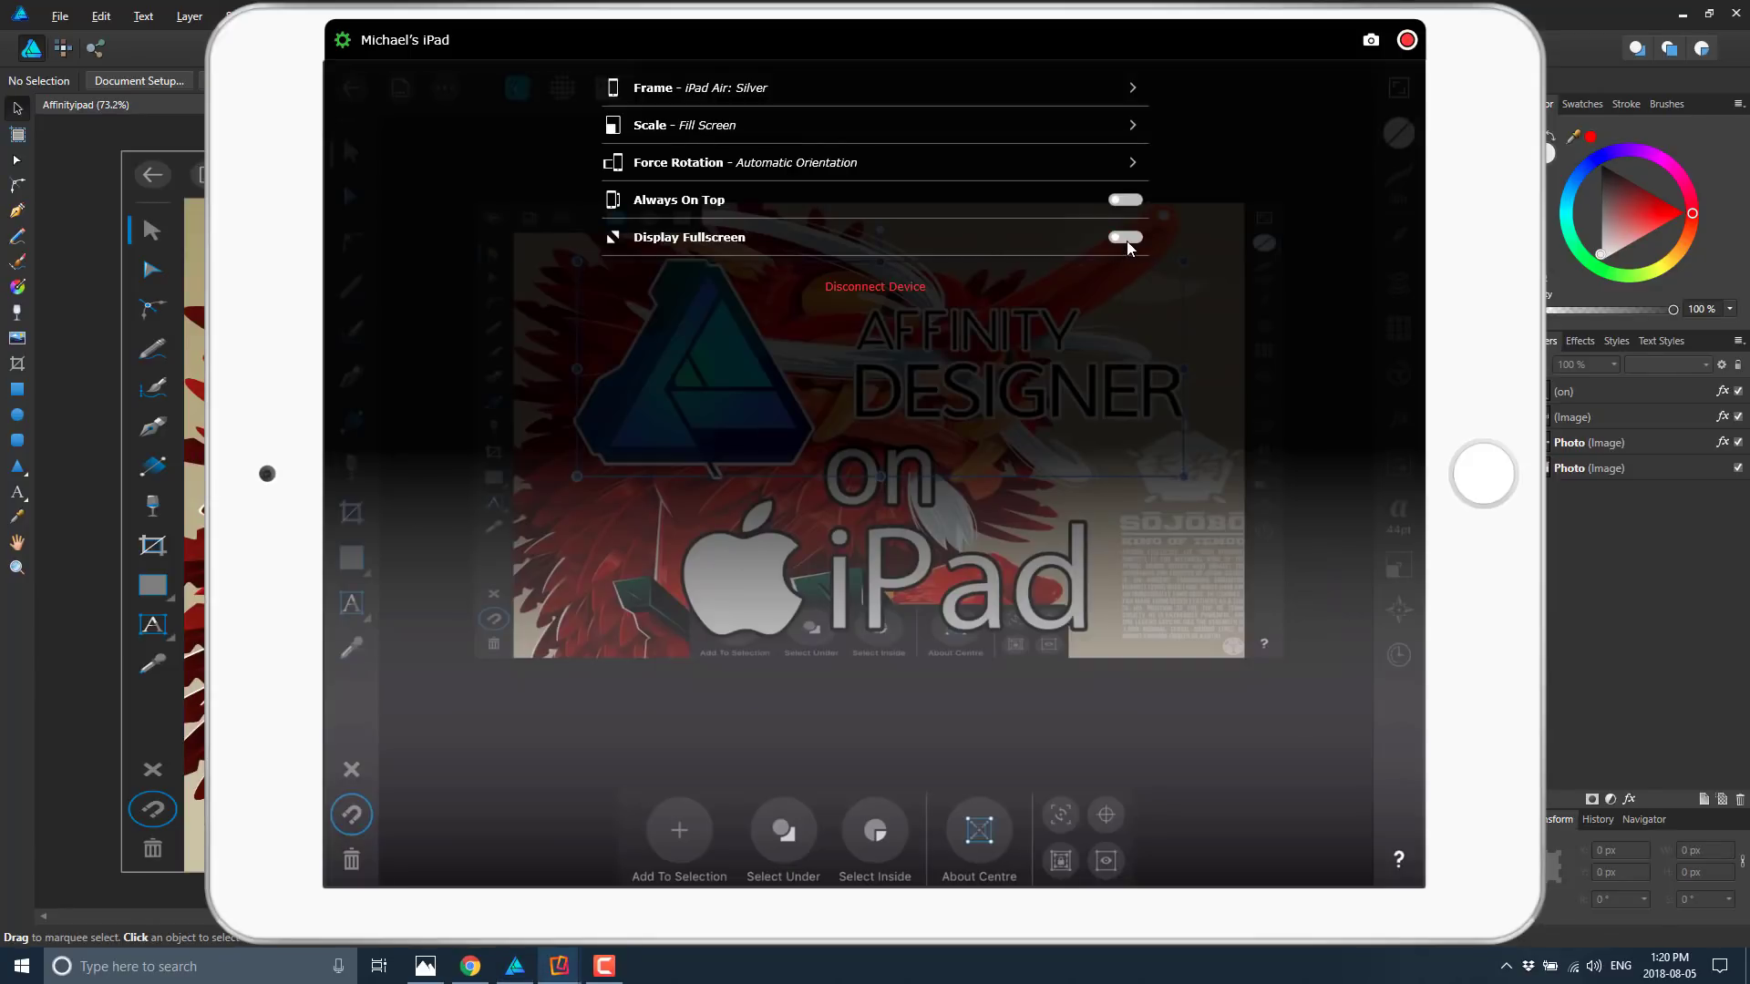
click(1127, 239)
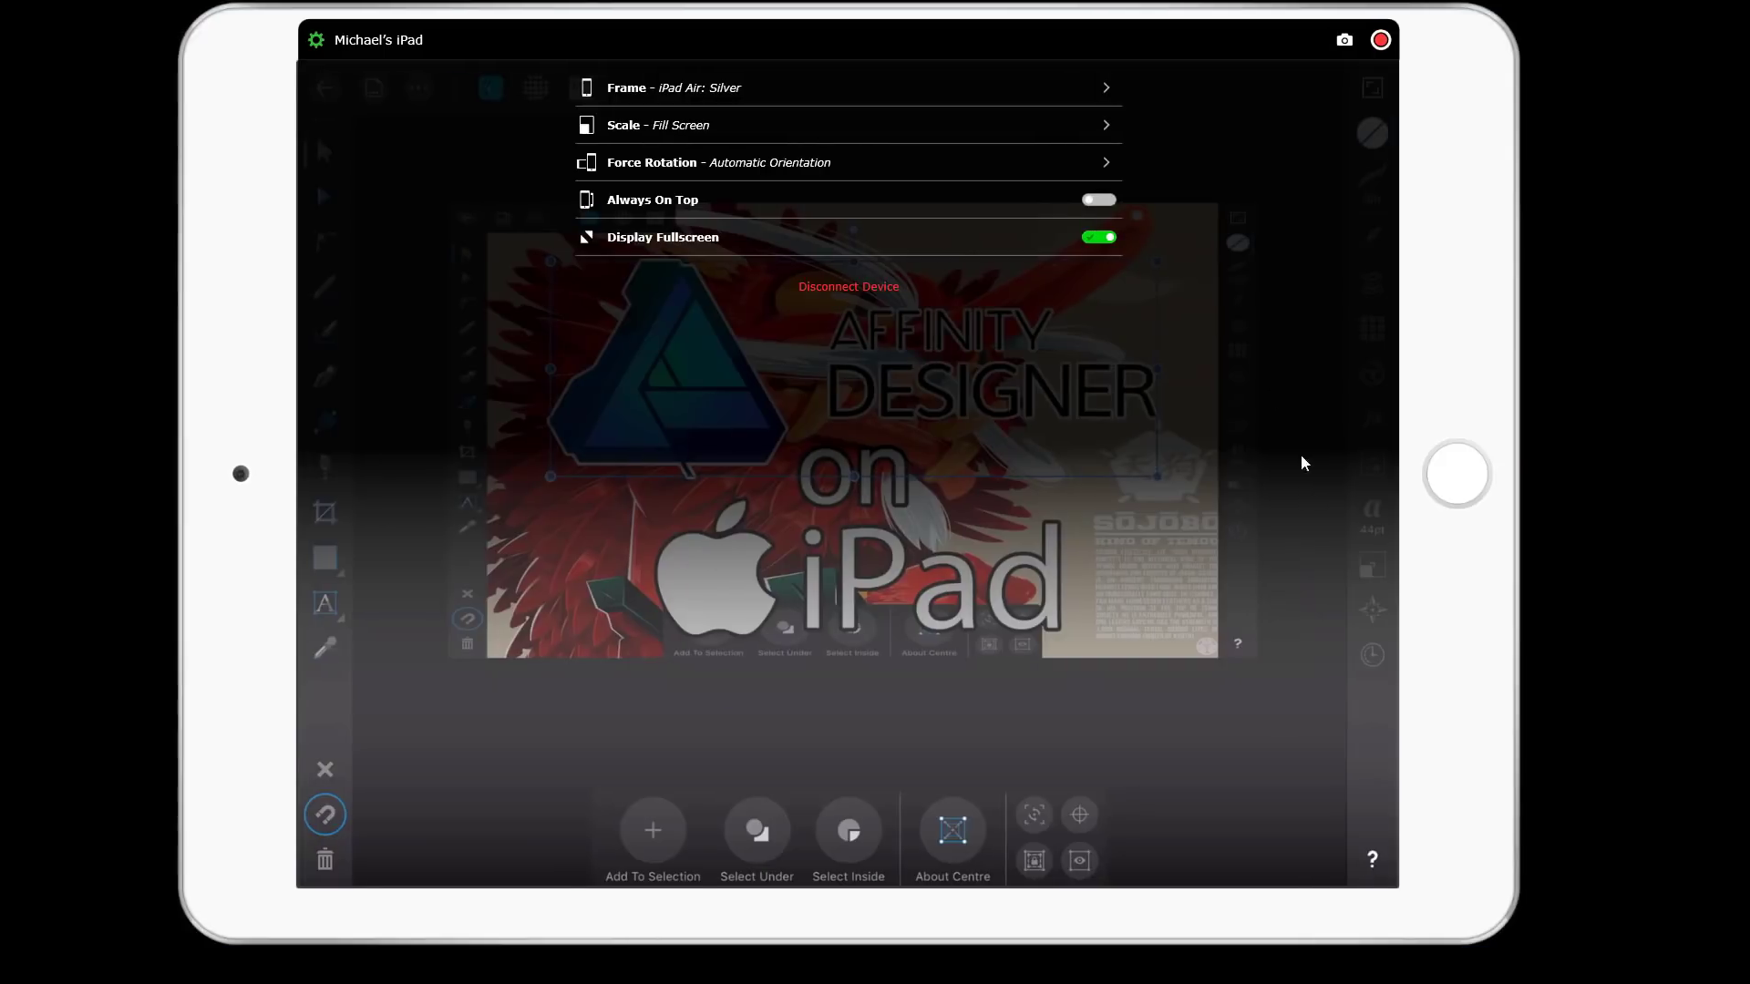
click(1293, 635)
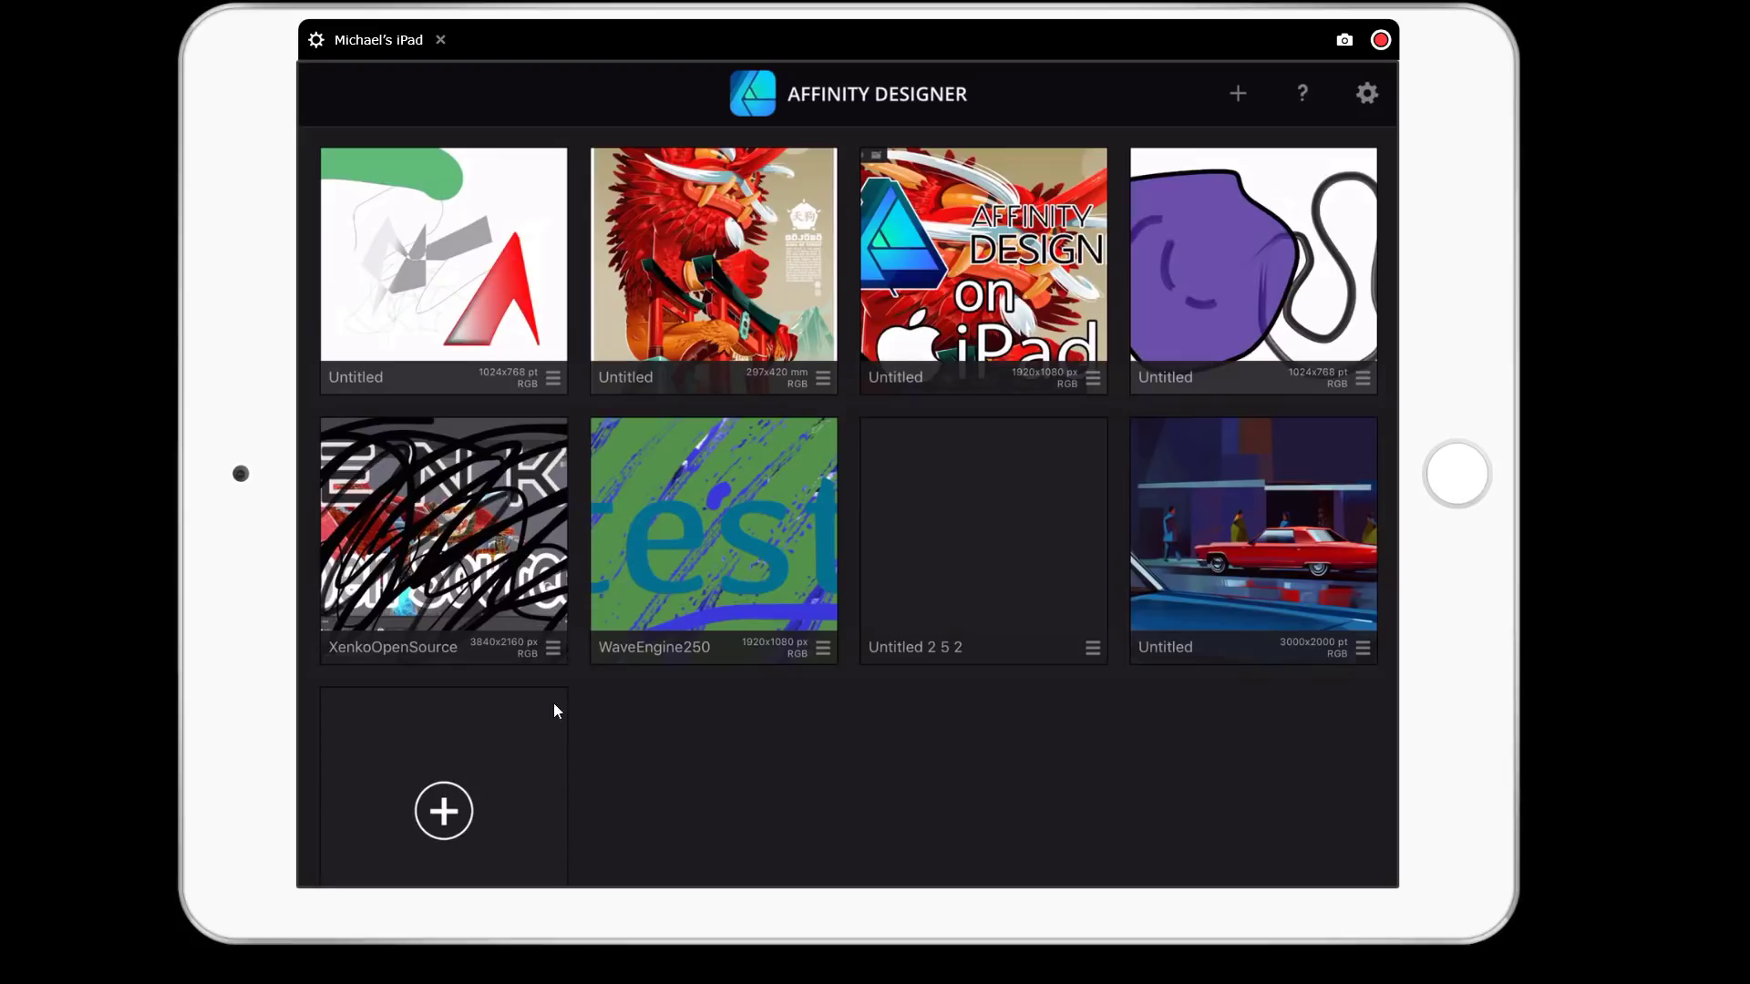
Create a new 1024 × 768 pt landscape document for iPad 9.7" (Retina) and sketch a freehand zigzag curve with the Pencil Tool.
click(443, 810)
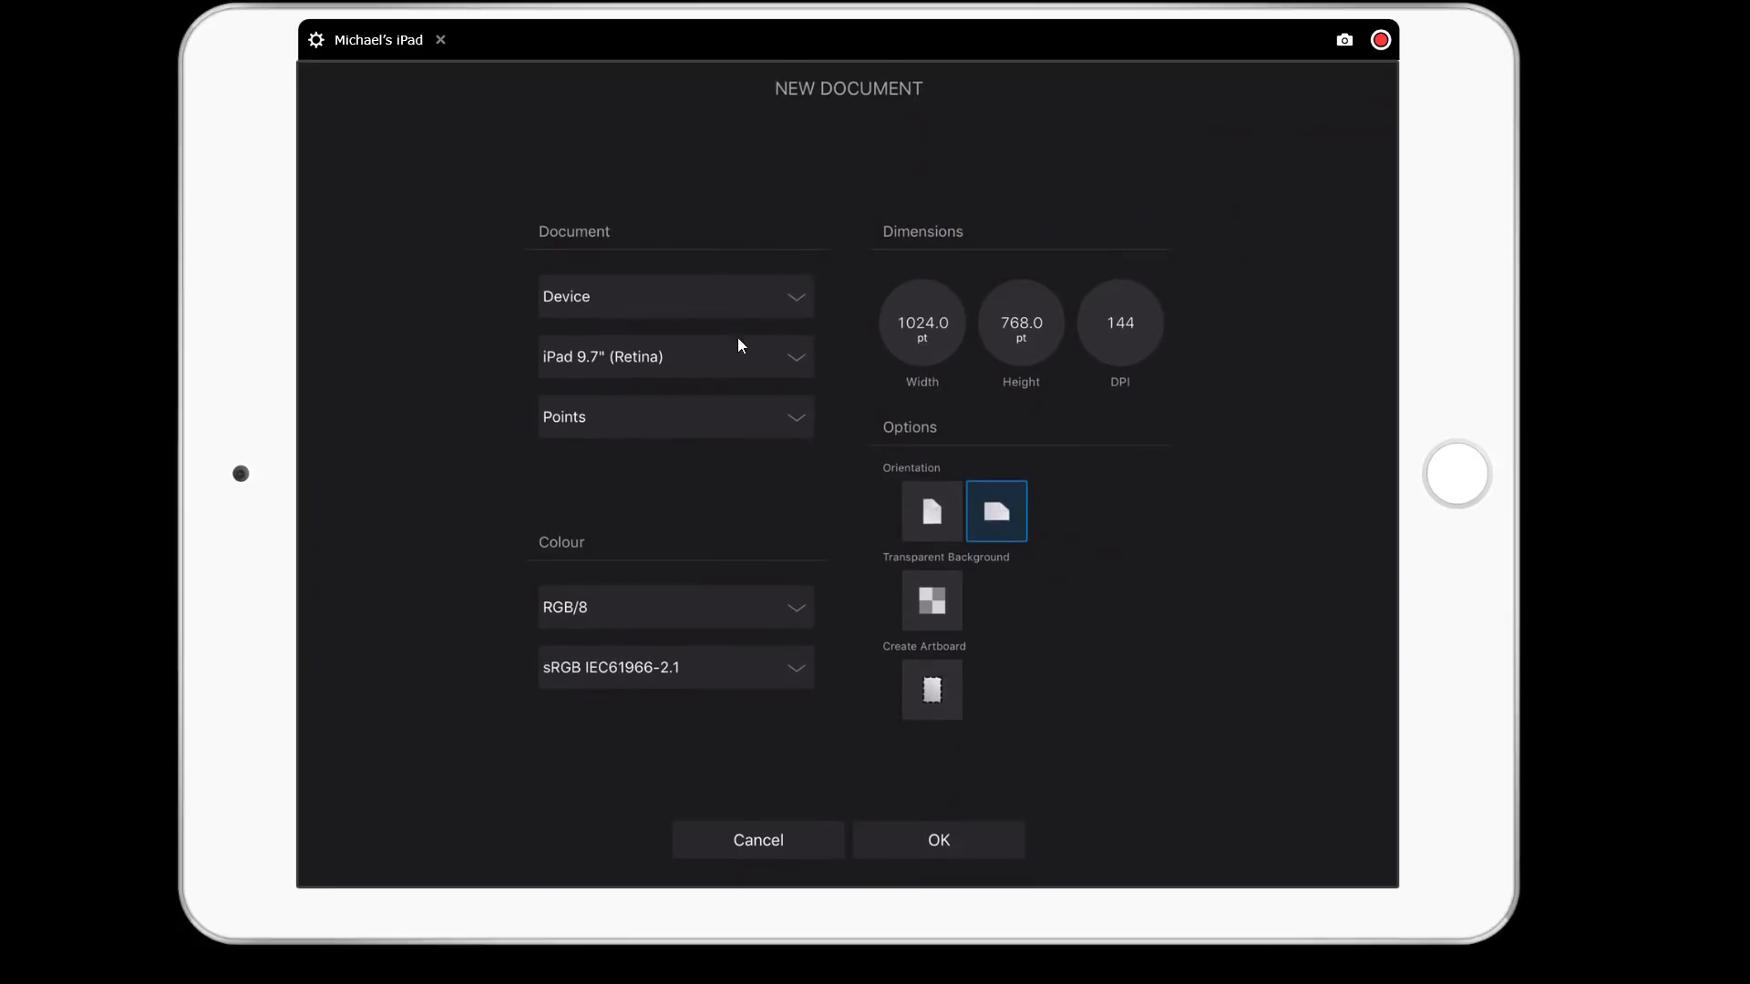
click(795, 418)
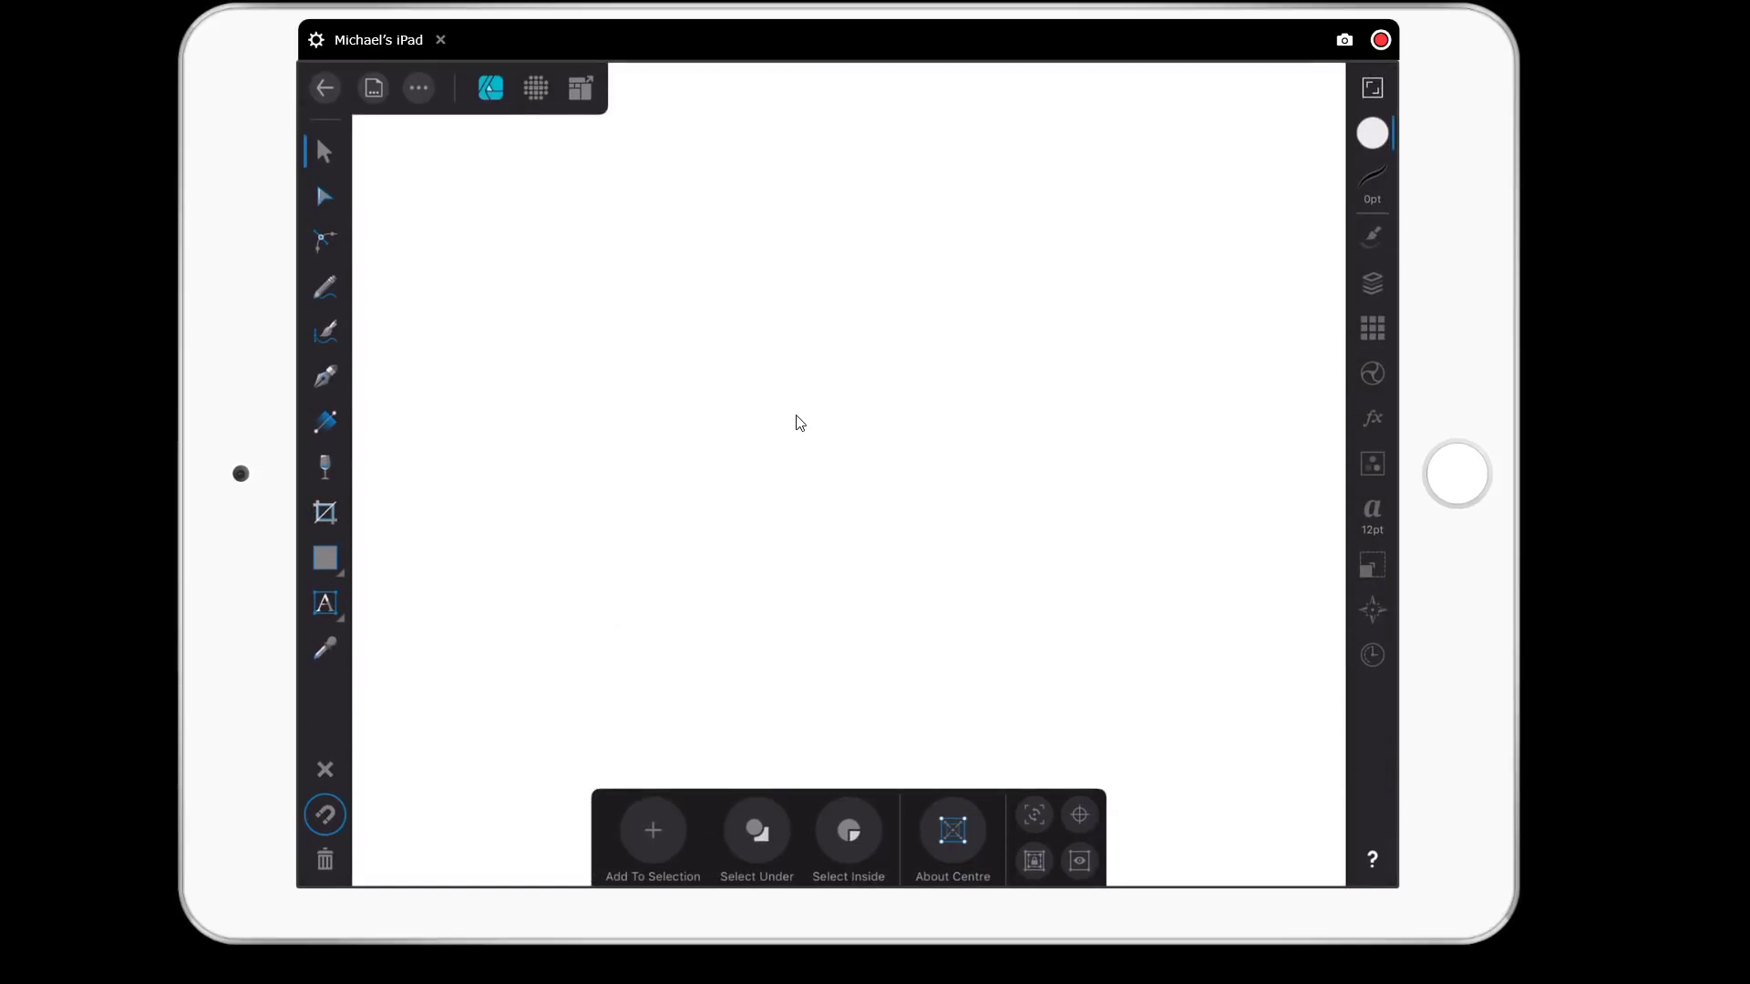
click(326, 290)
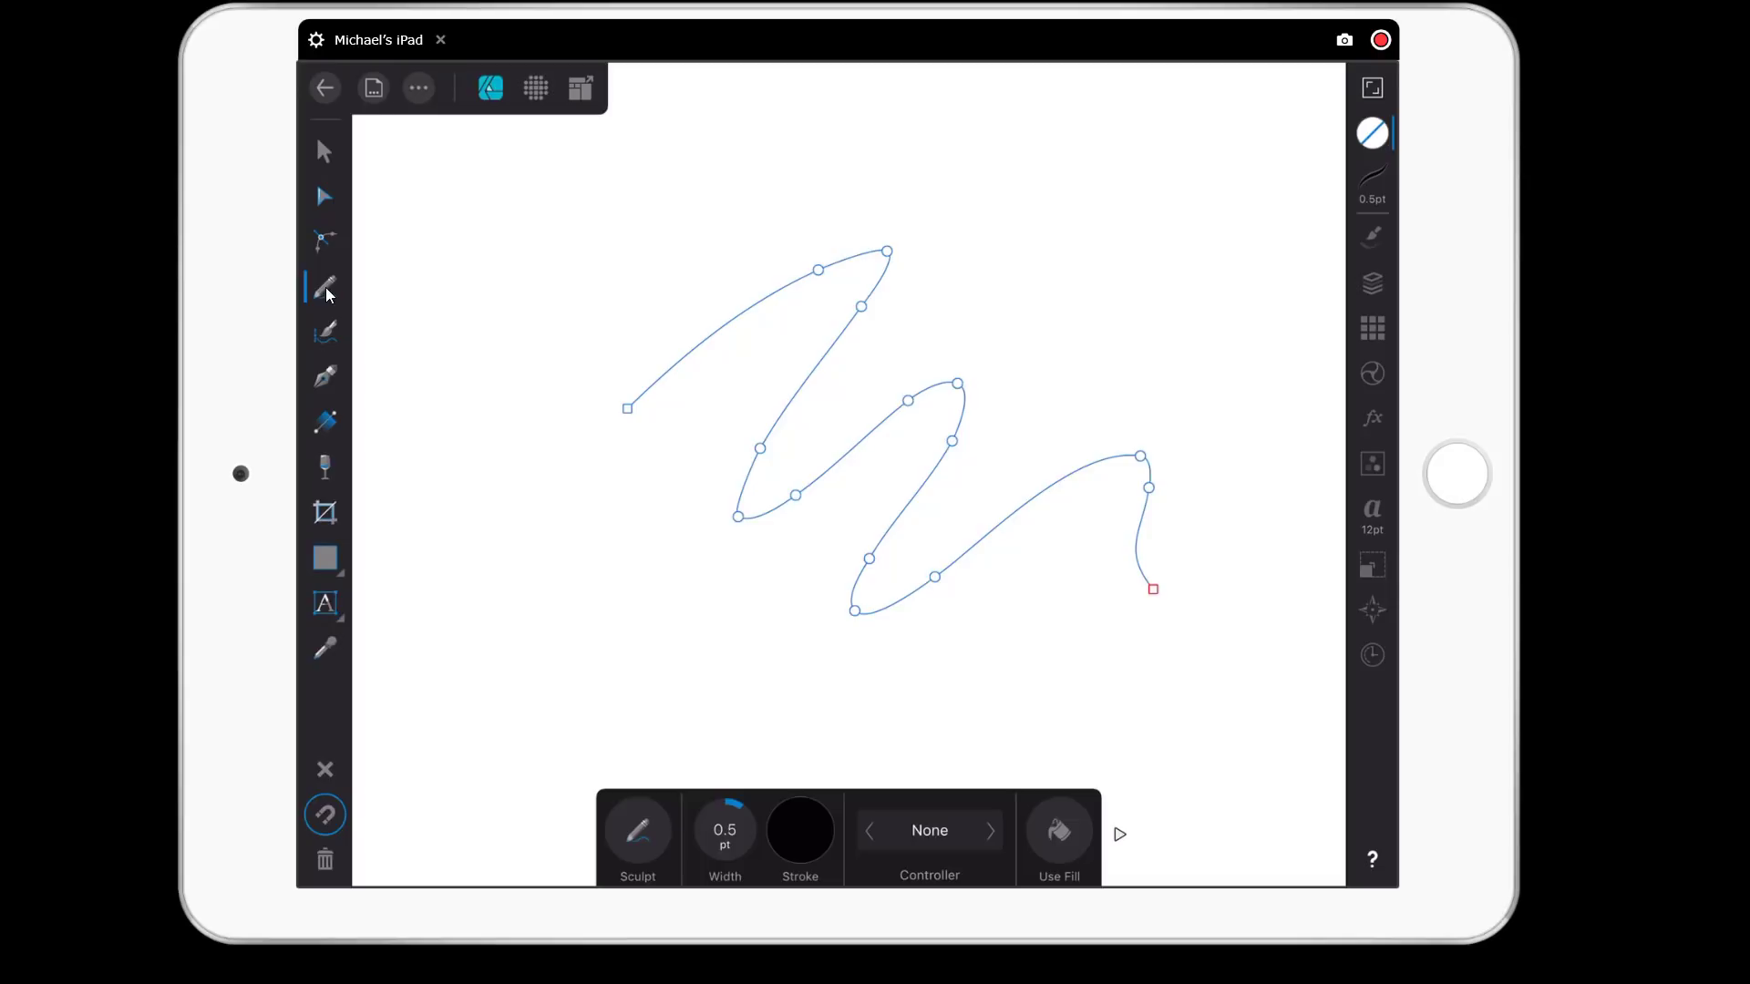
Rotate the zigzag curve clockwise and scale it down with the Move Tool.
click(325, 197)
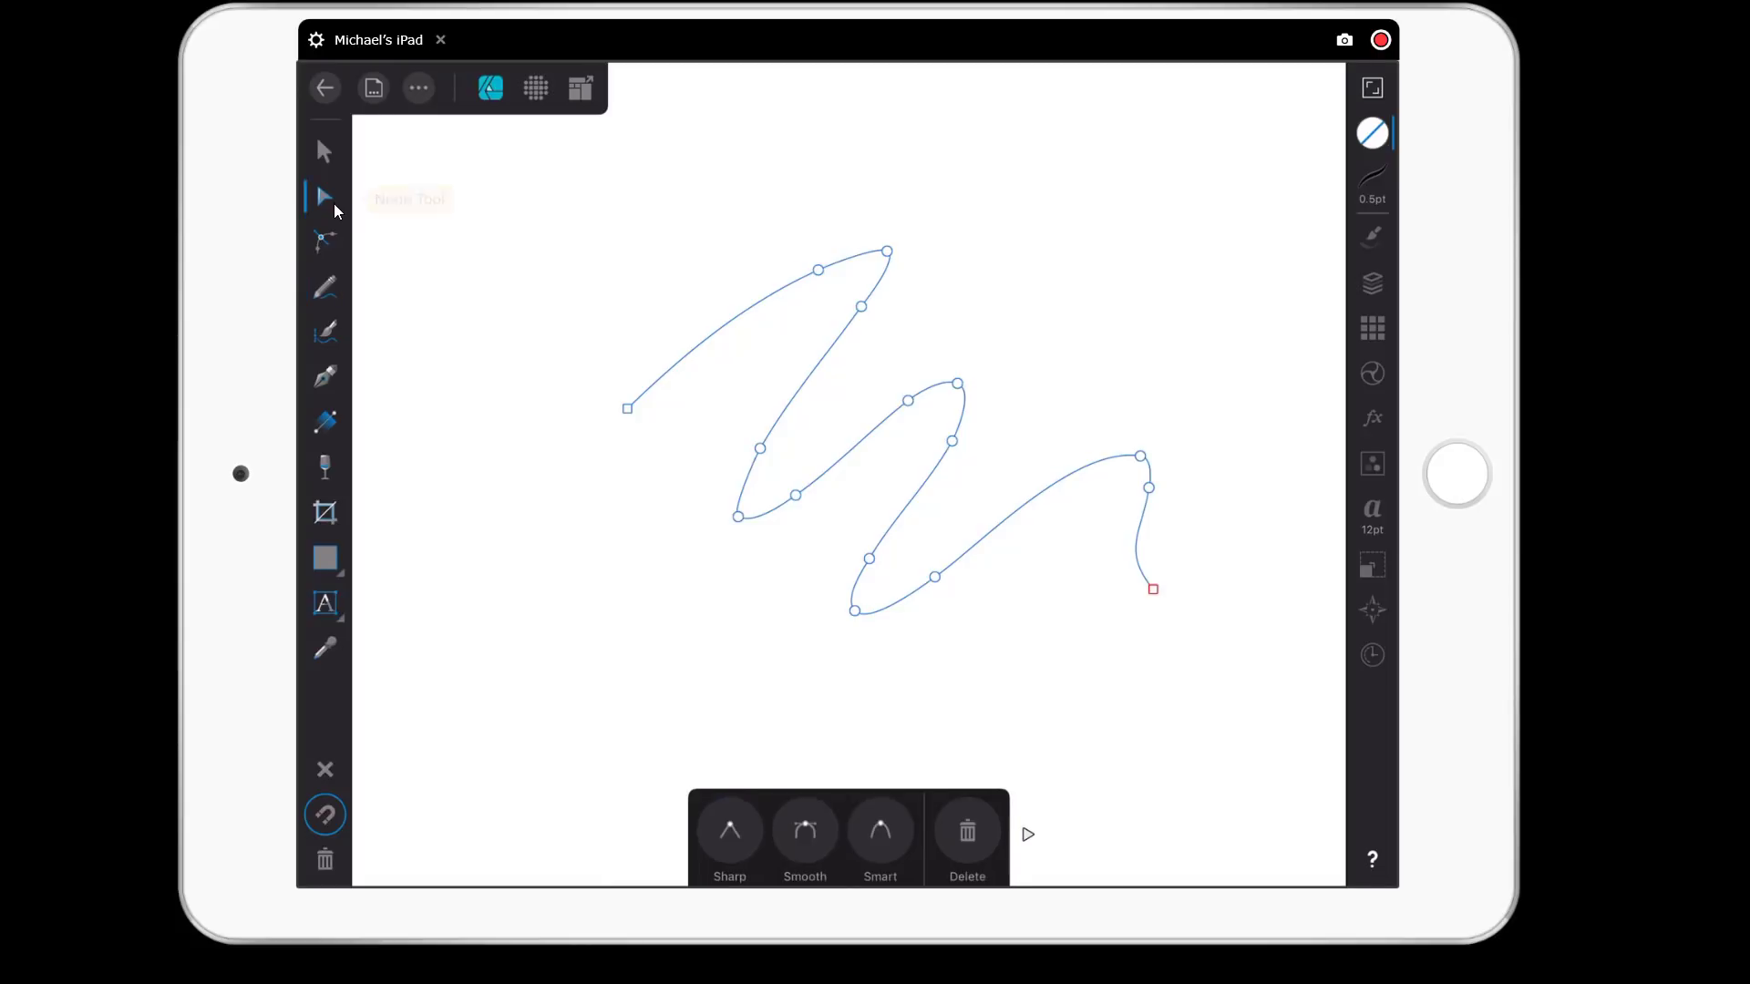
key(v)
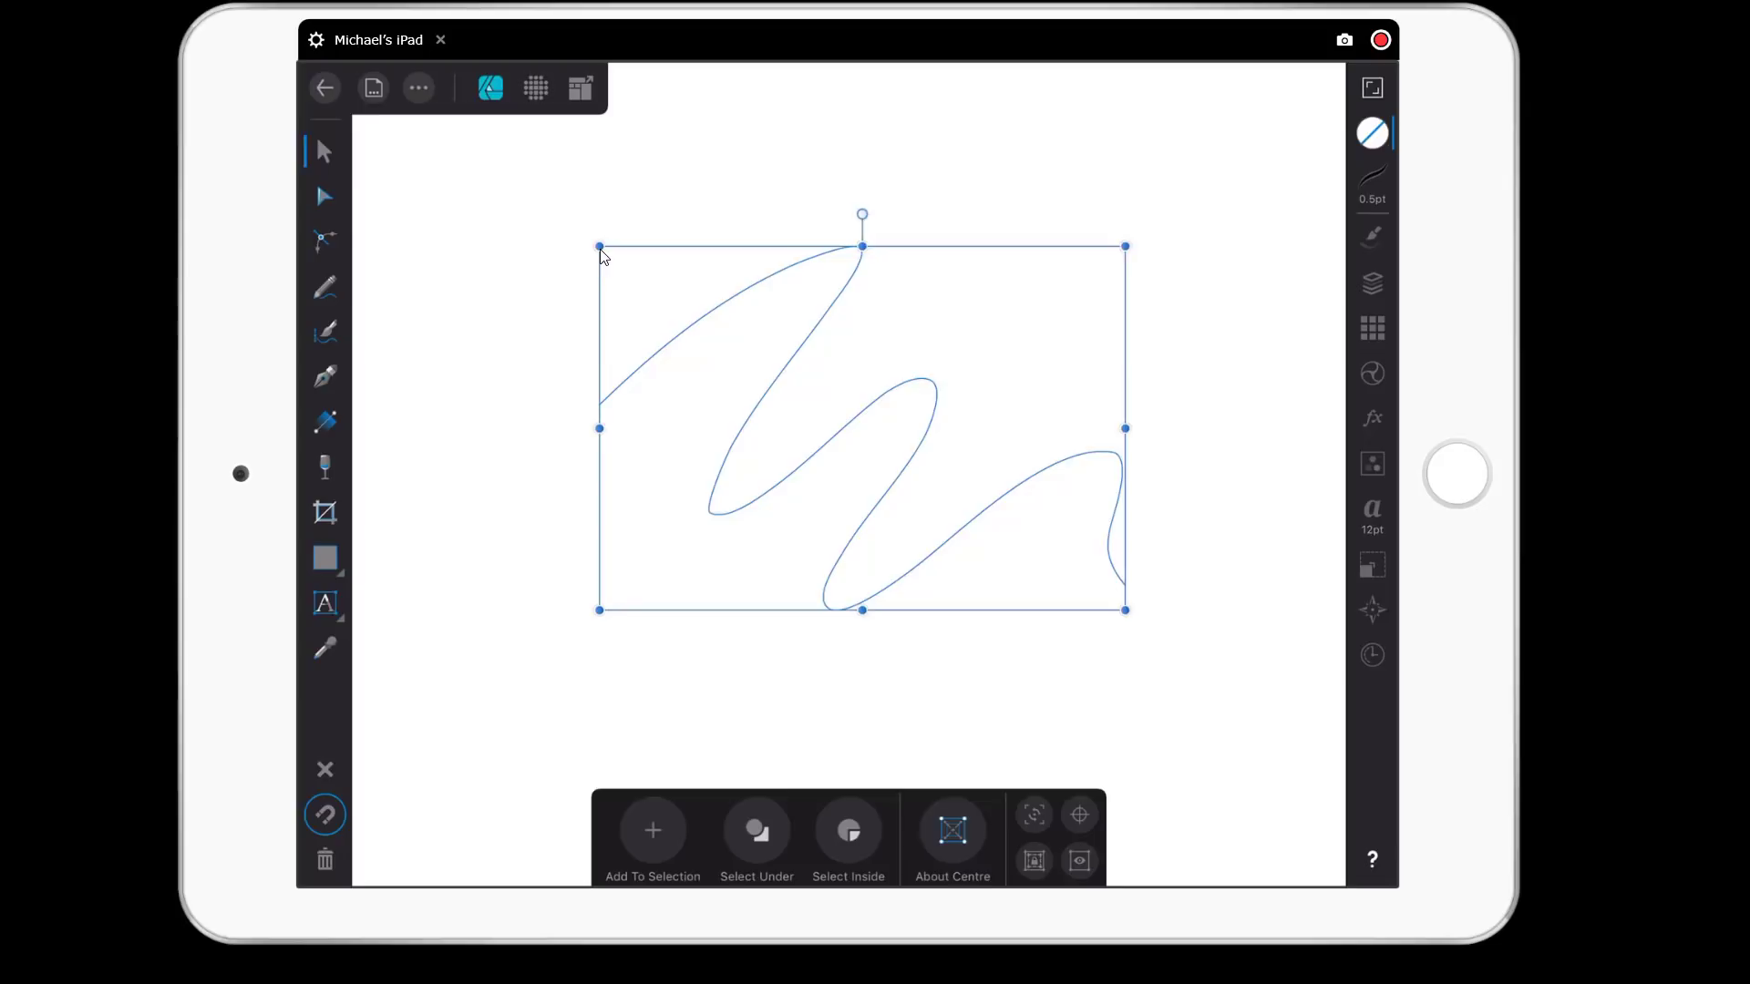
drag(1011, 351, 1017, 348)
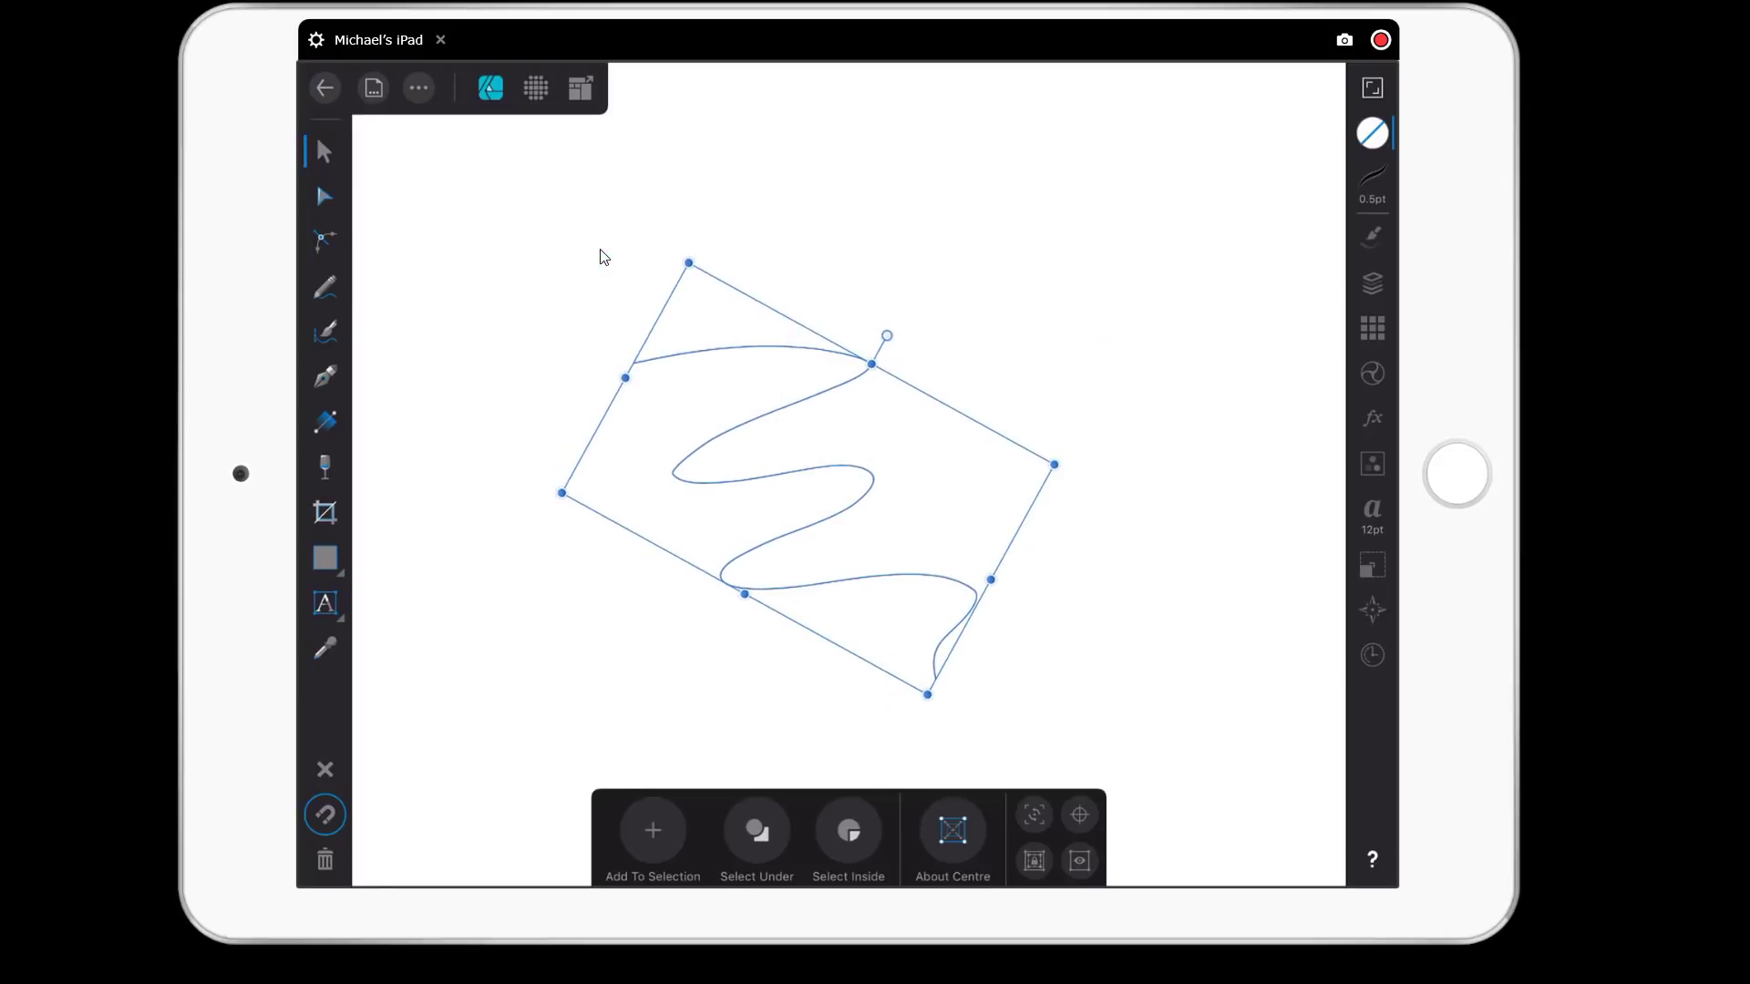
Reshape the curve's upper-right bend into a rounded peak by adjusting node handles with the Node Tool.
click(325, 198)
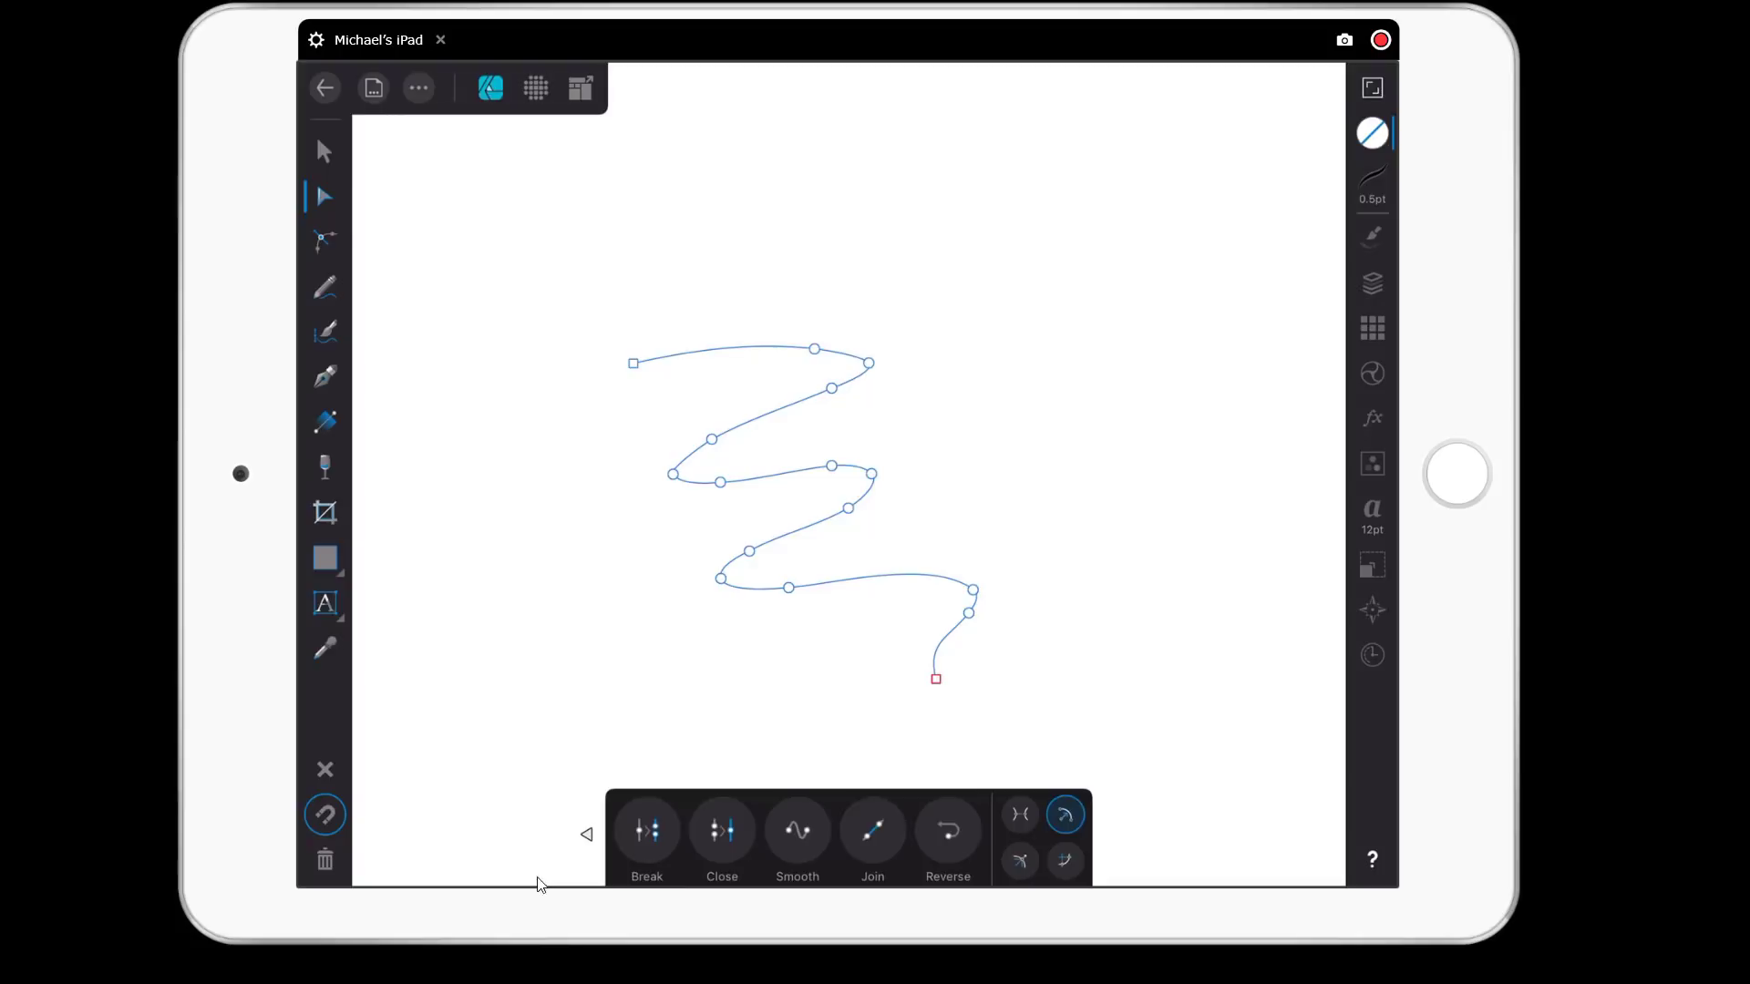
click(587, 835)
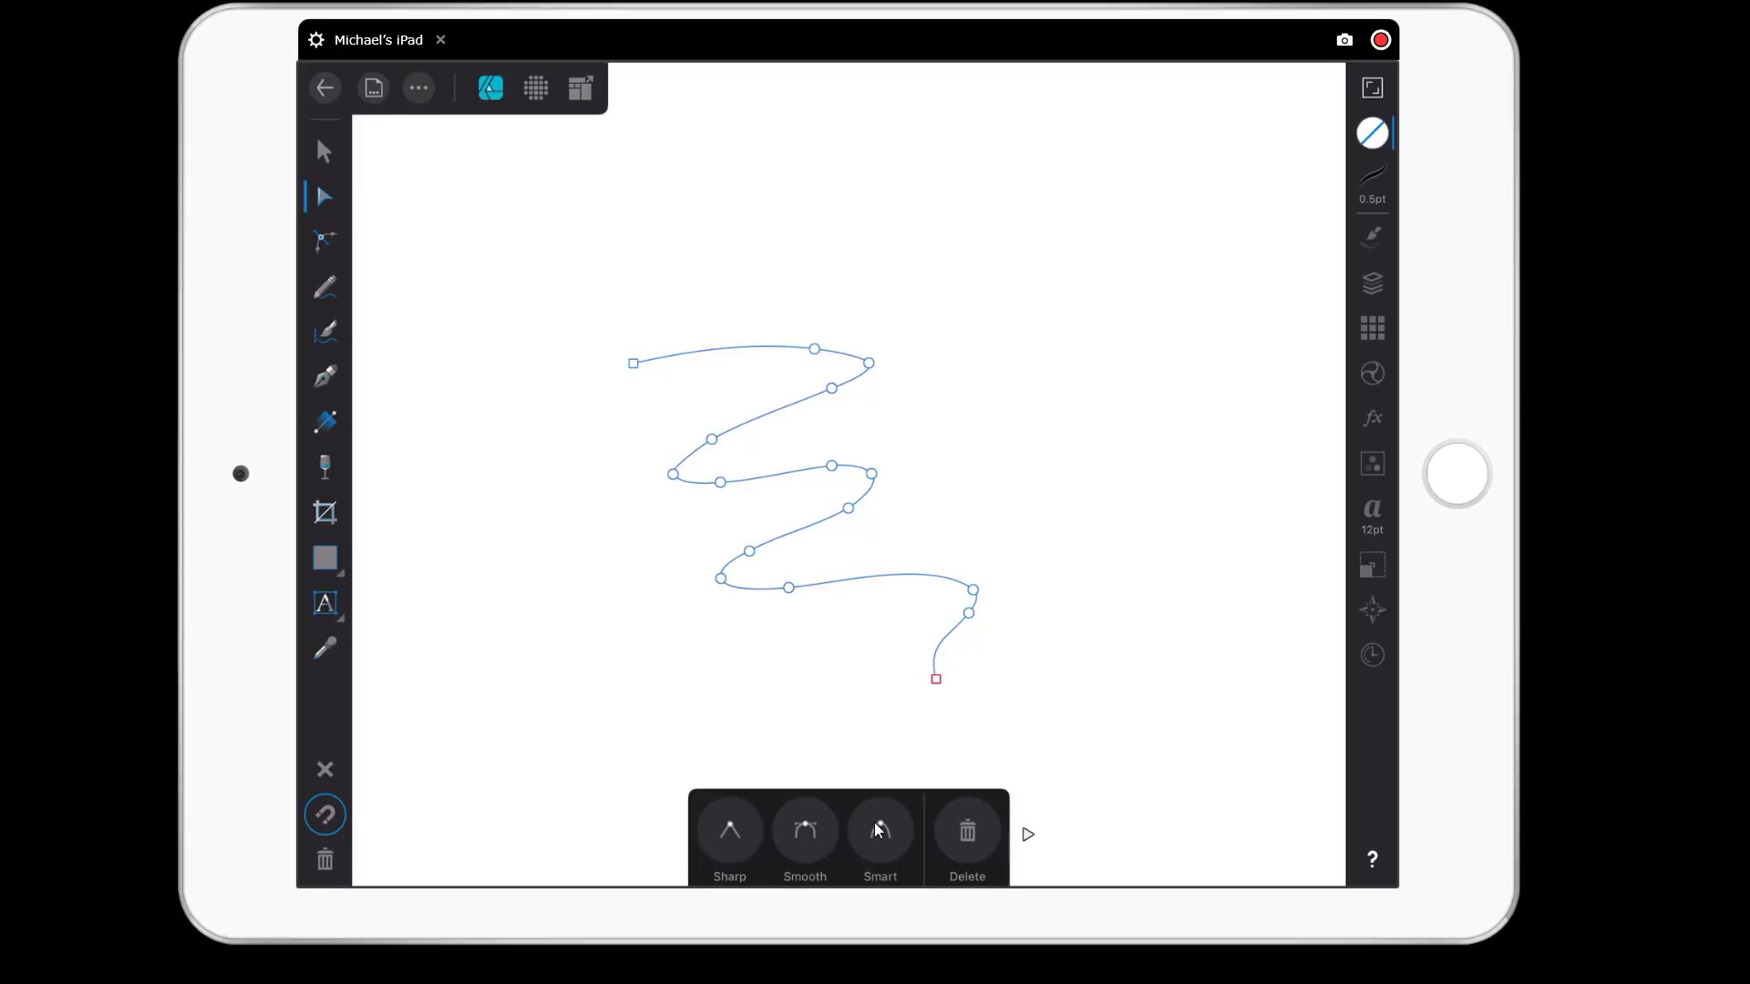
click(814, 349)
click(868, 363)
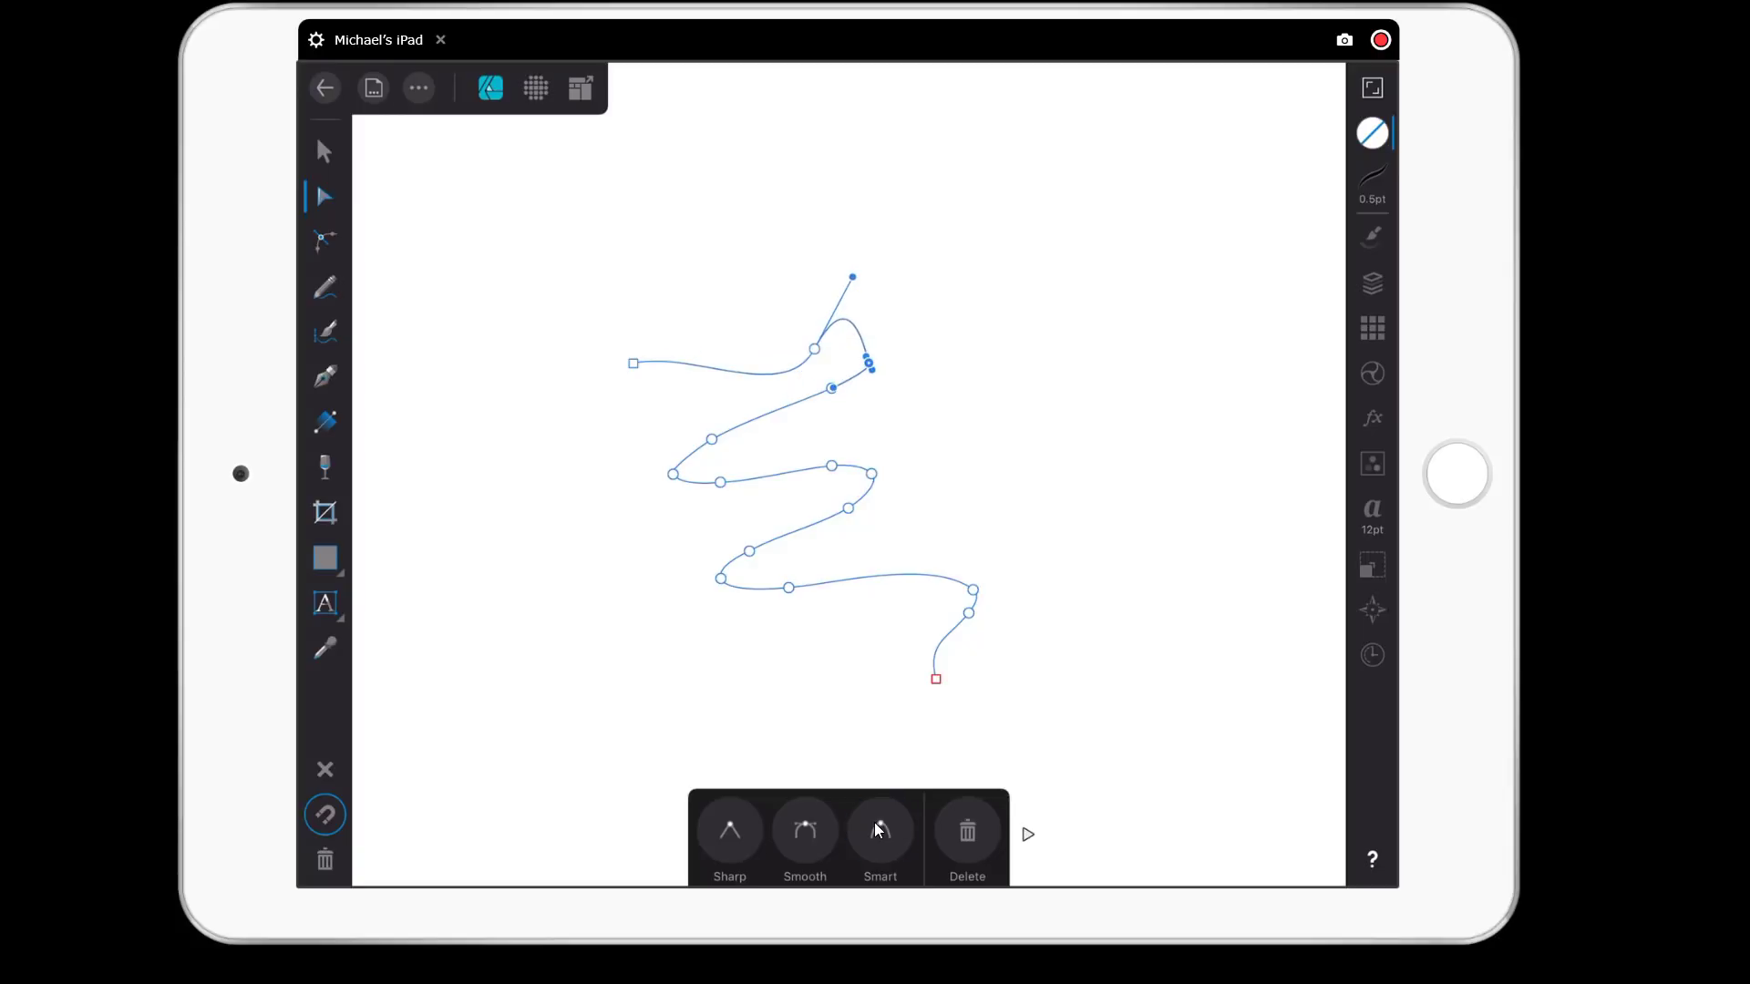
click(832, 388)
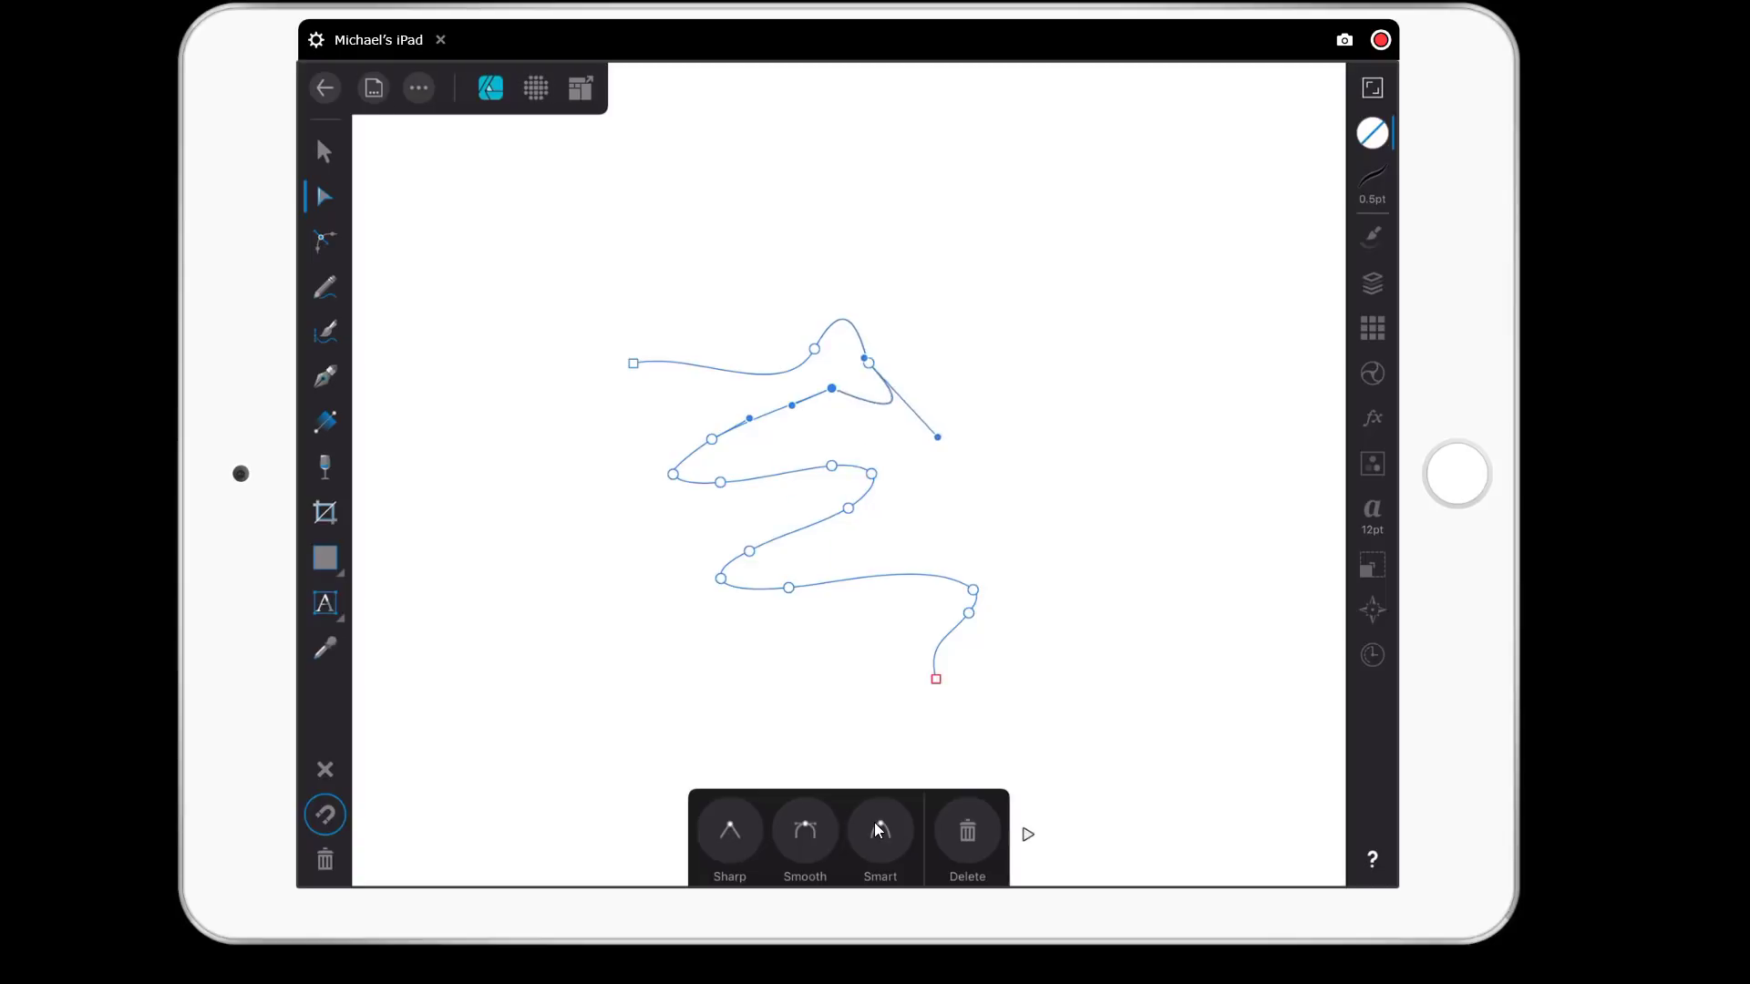
drag(901, 441, 884, 427)
Delete the last two nodes at the lower end of the zigzag curve.
drag(935, 679, 584, 607)
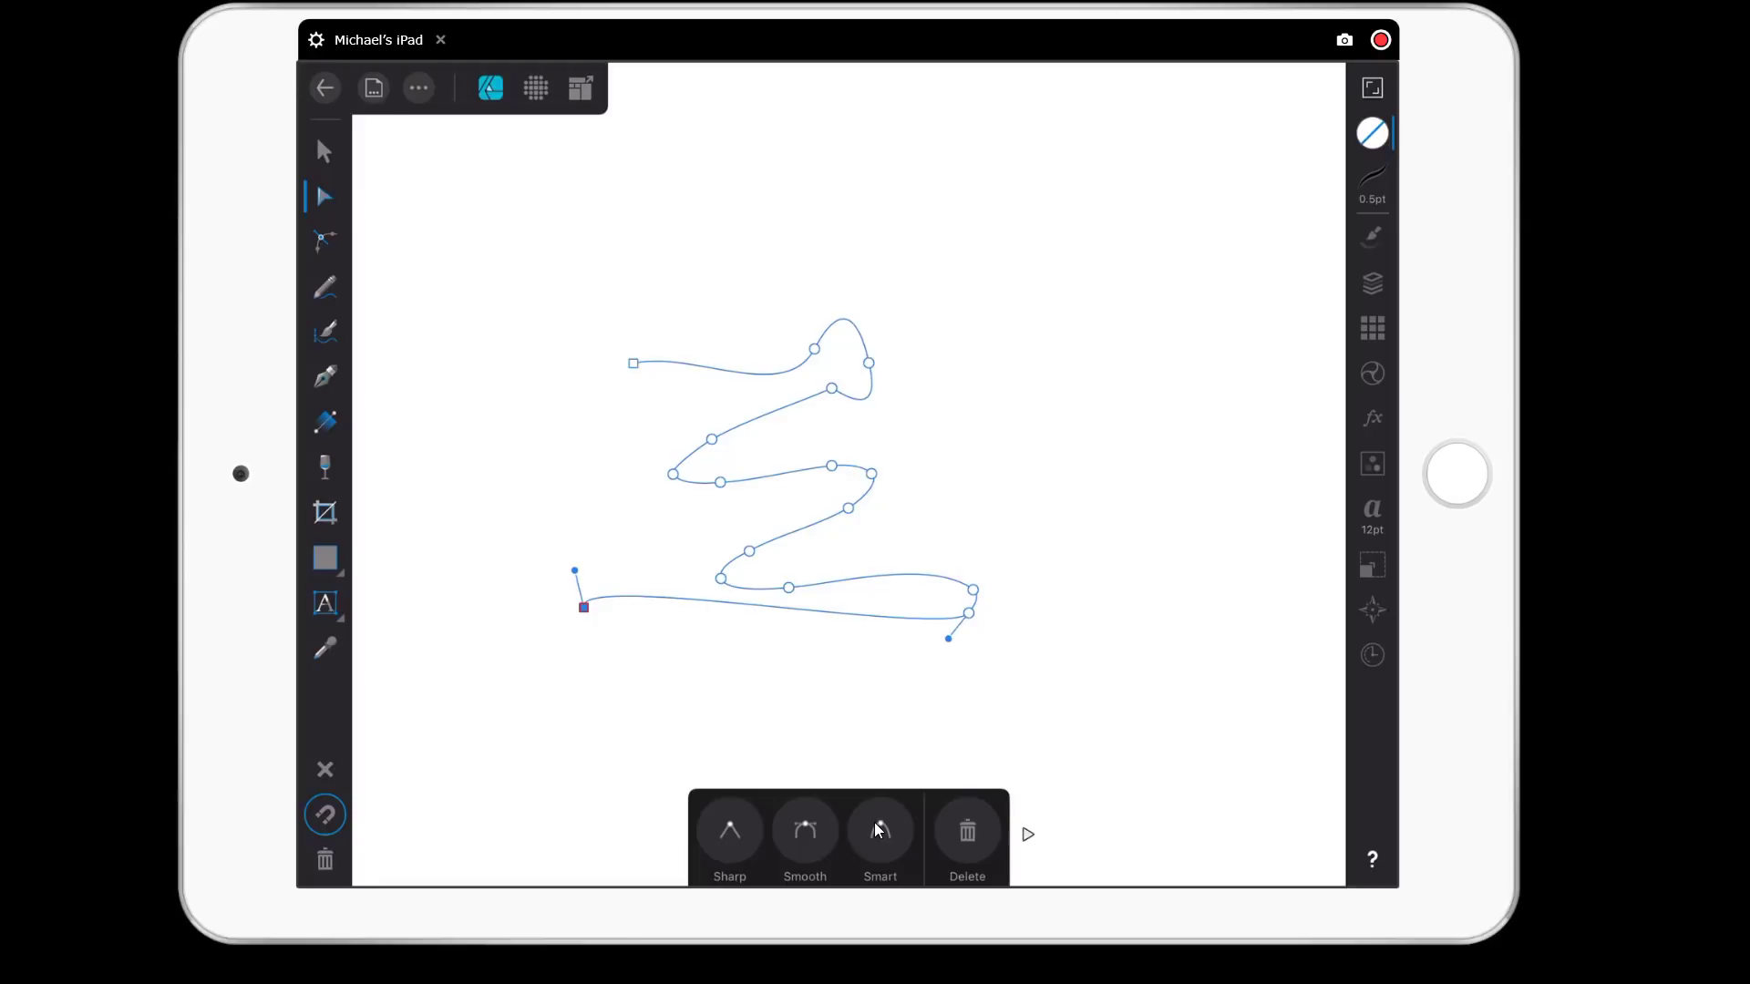
key(Delete)
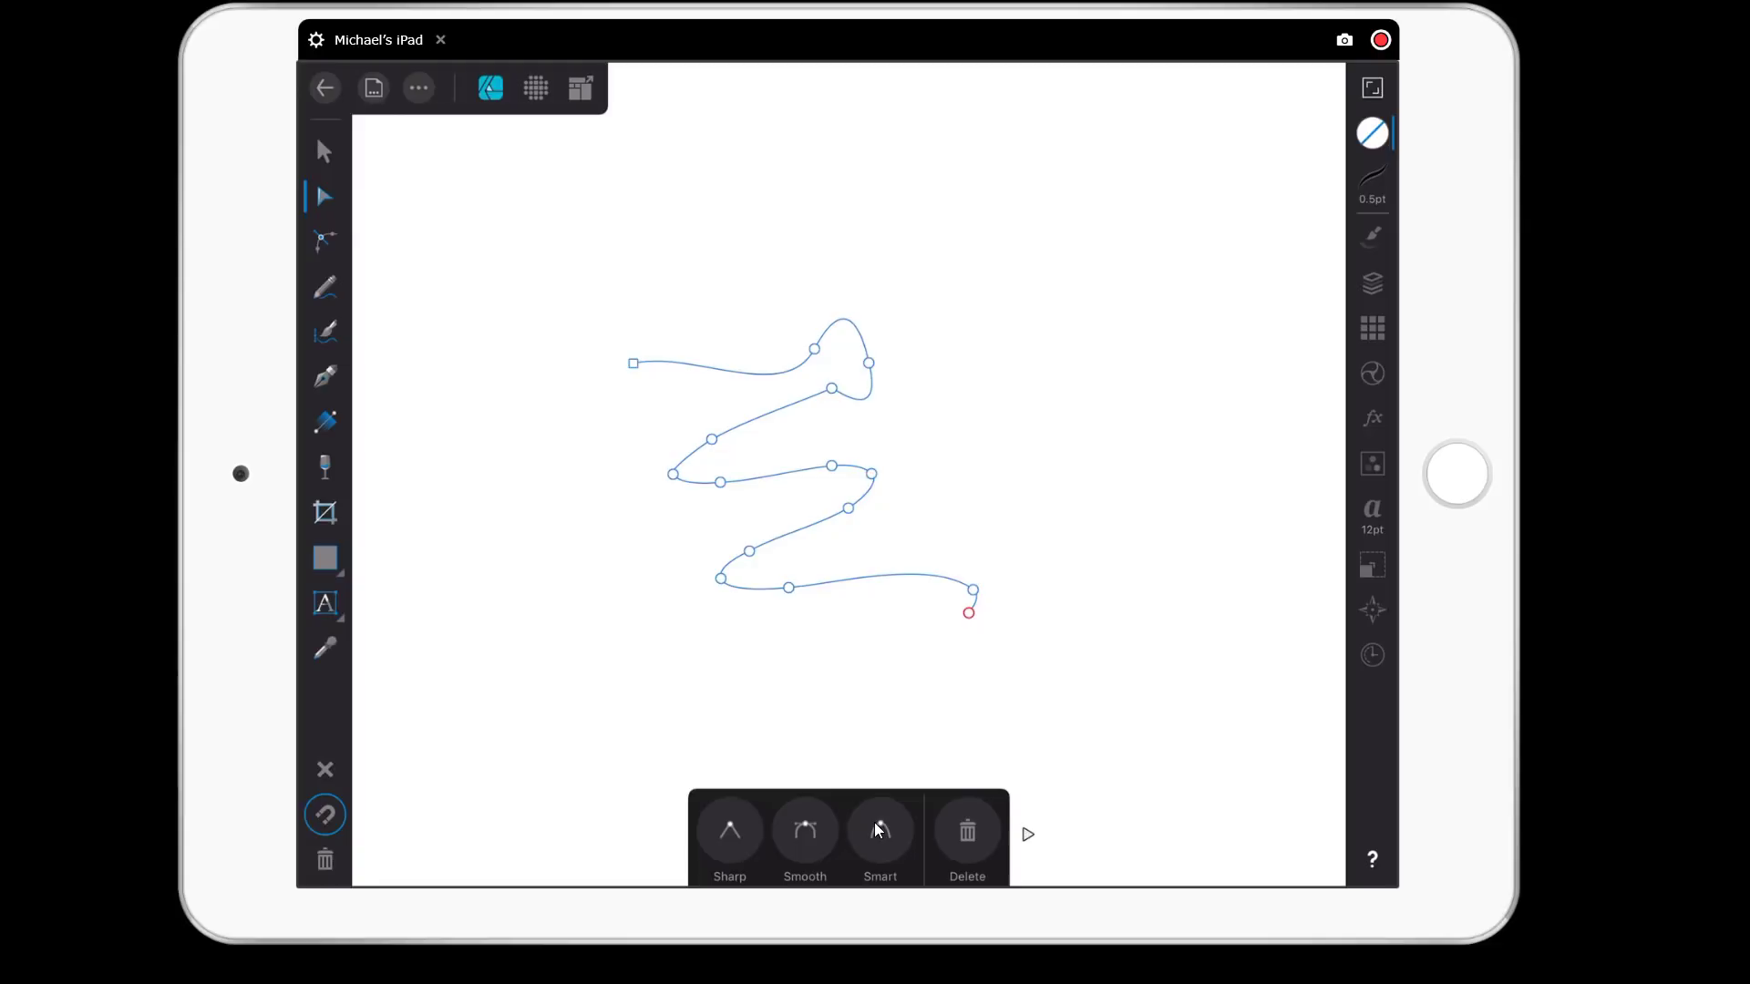
click(967, 831)
key(Delete)
Paint three curved black strokes, 16 px wide, across the zigzag with the Vector Brush Tool.
click(336, 343)
mouse_move(507, 428)
mouse_down()
mouse_move(625, 278)
mouse_move(680, 271)
mouse_move(962, 295)
mouse_move(997, 376)
mouse_up()
drag(1057, 481, 703, 580)
drag(533, 572, 876, 309)
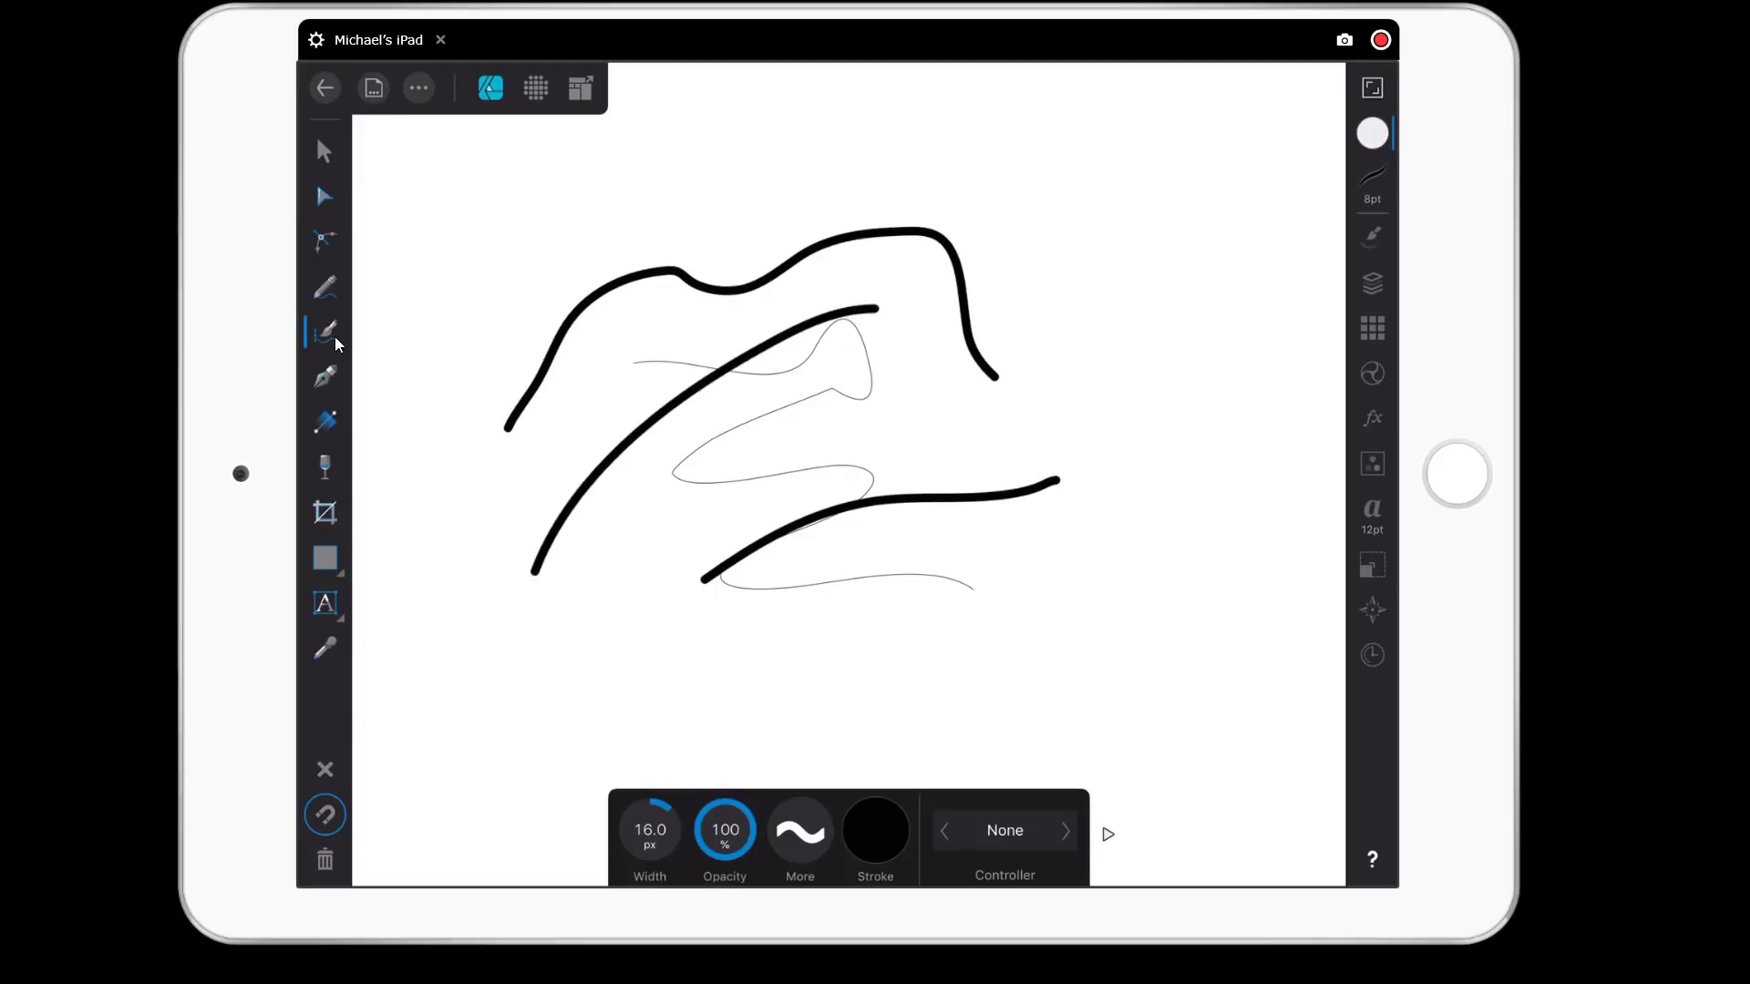
Draw a closed, curved light-grey filled shape with no stroke across the lower half of the page with the Pen Tool.
click(325, 375)
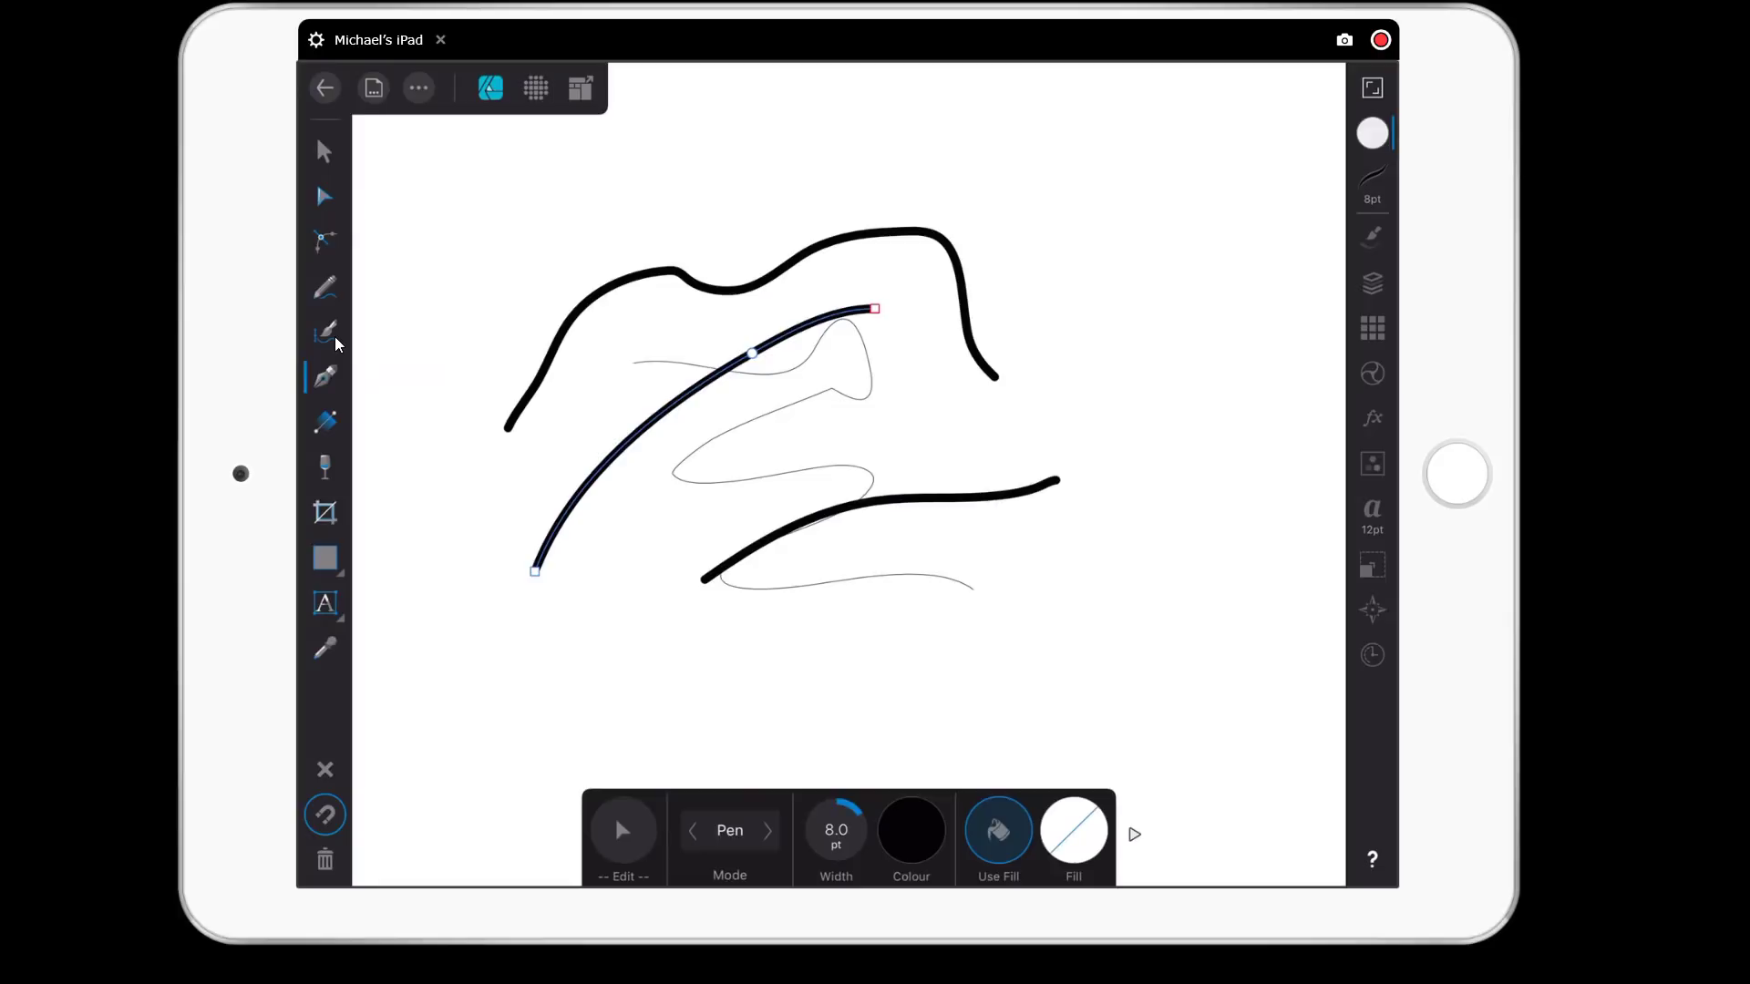
drag(580, 628, 805, 496)
drag(910, 531, 1050, 544)
drag(1140, 454, 1174, 386)
drag(1266, 454, 1285, 561)
drag(1169, 692, 1057, 715)
drag(816, 700, 739, 692)
click(550, 719)
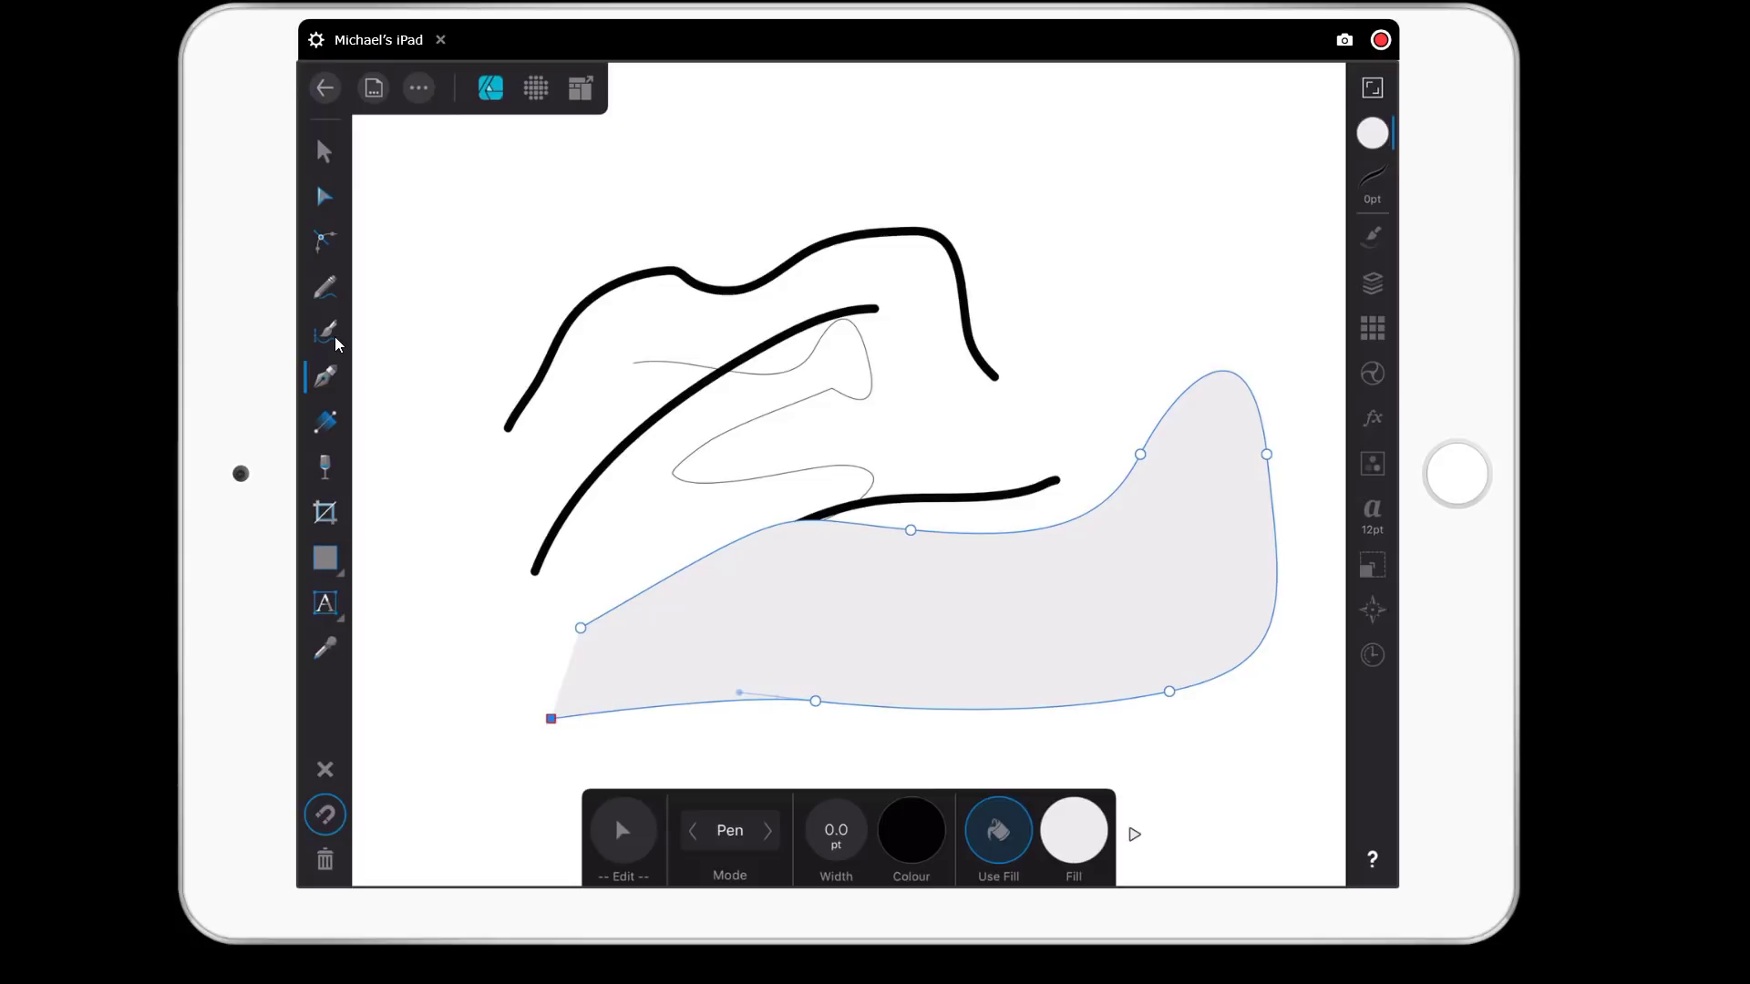
drag(581, 628, 806, 496)
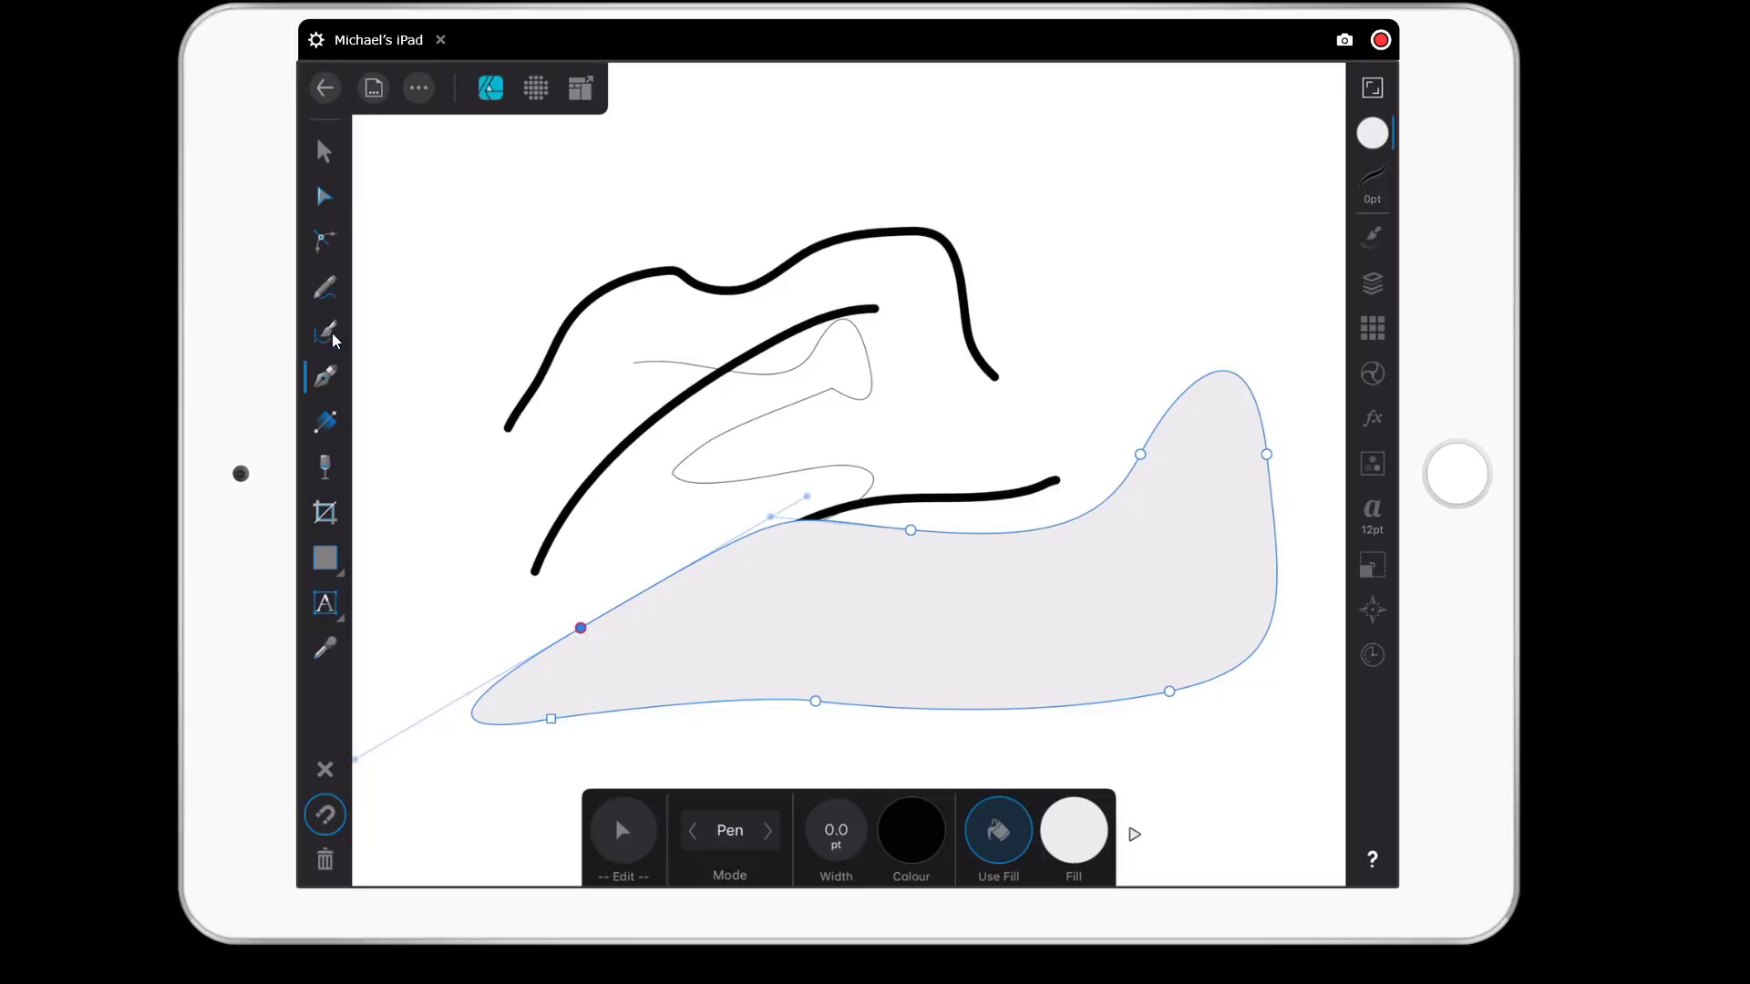
Paint overlapping red strokes across the drawing with the Vector Brush Tool, using the Textured Acrylic 03 - Glazing brush at 32 pt.
click(334, 343)
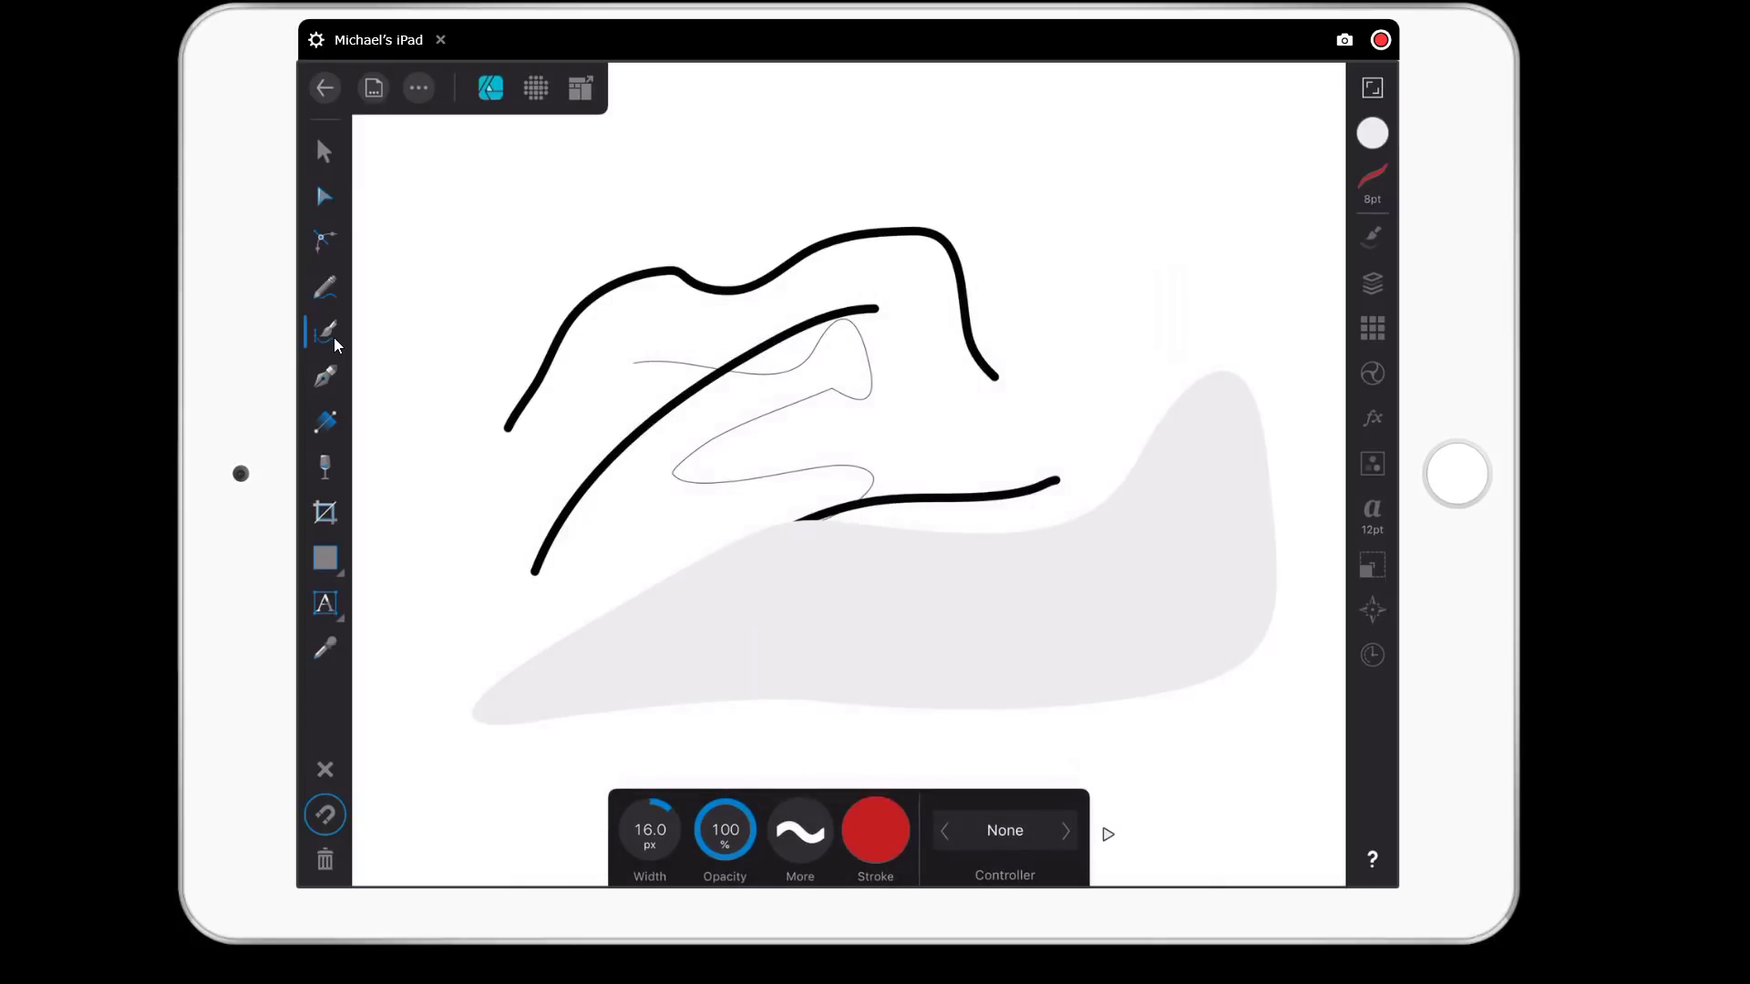
click(1381, 184)
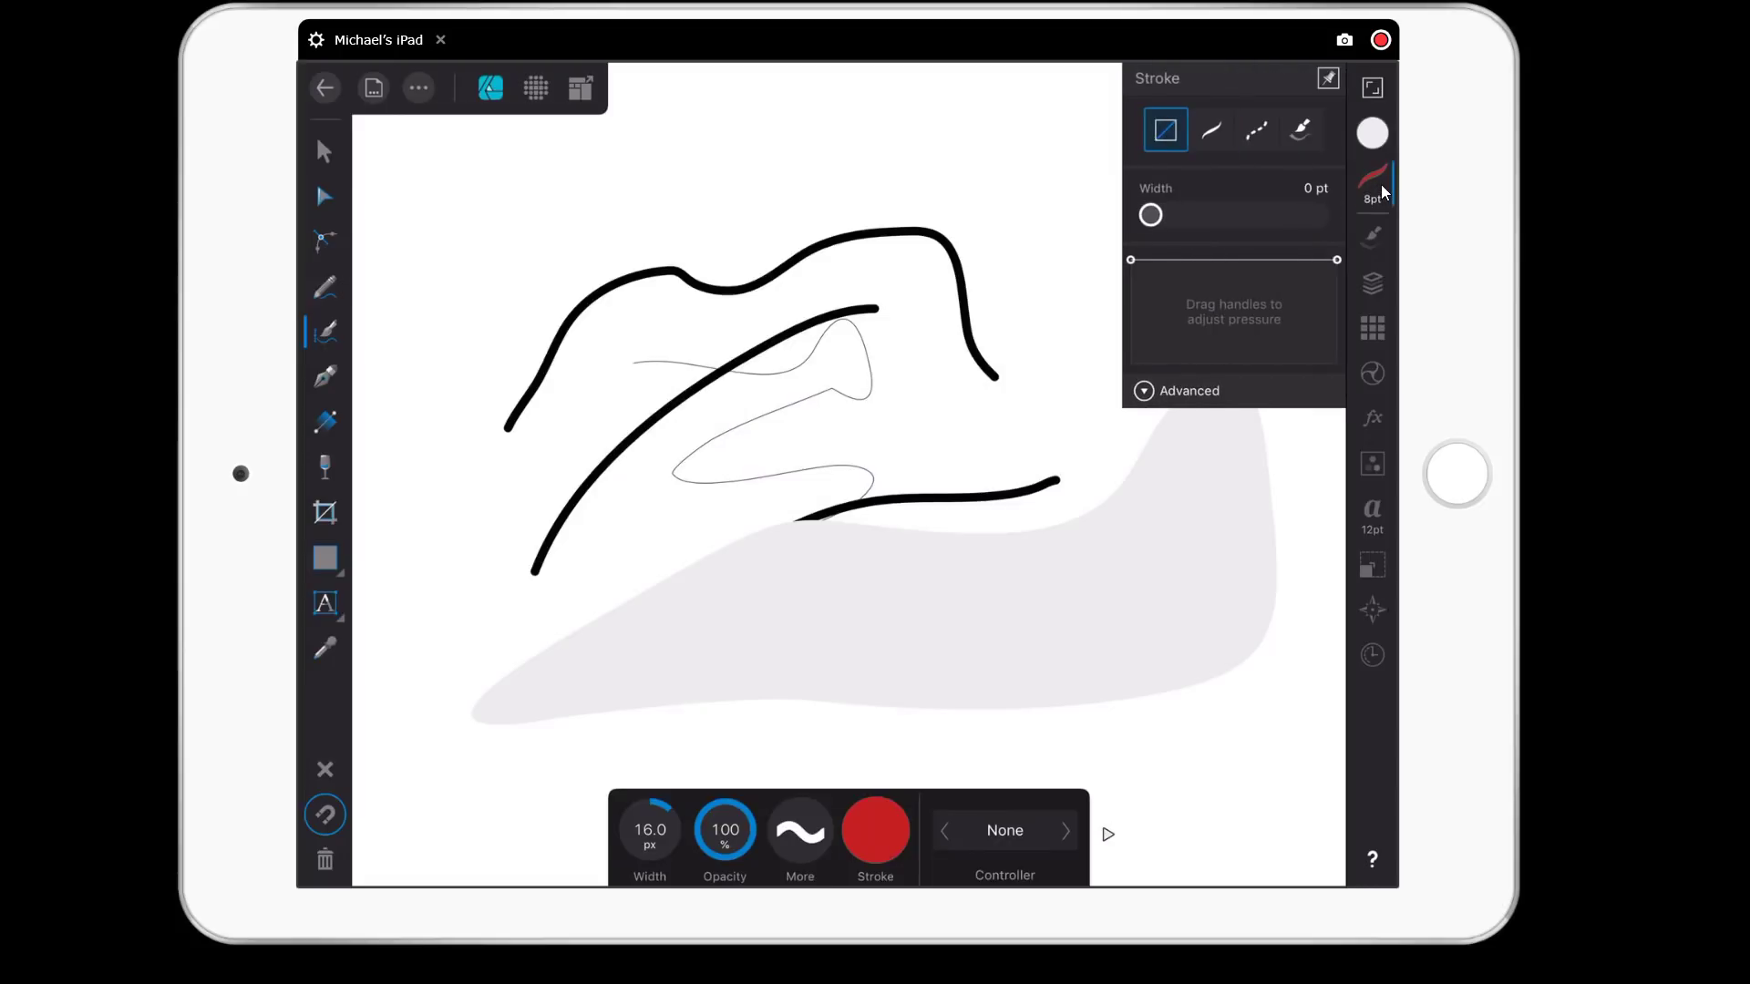
click(1165, 397)
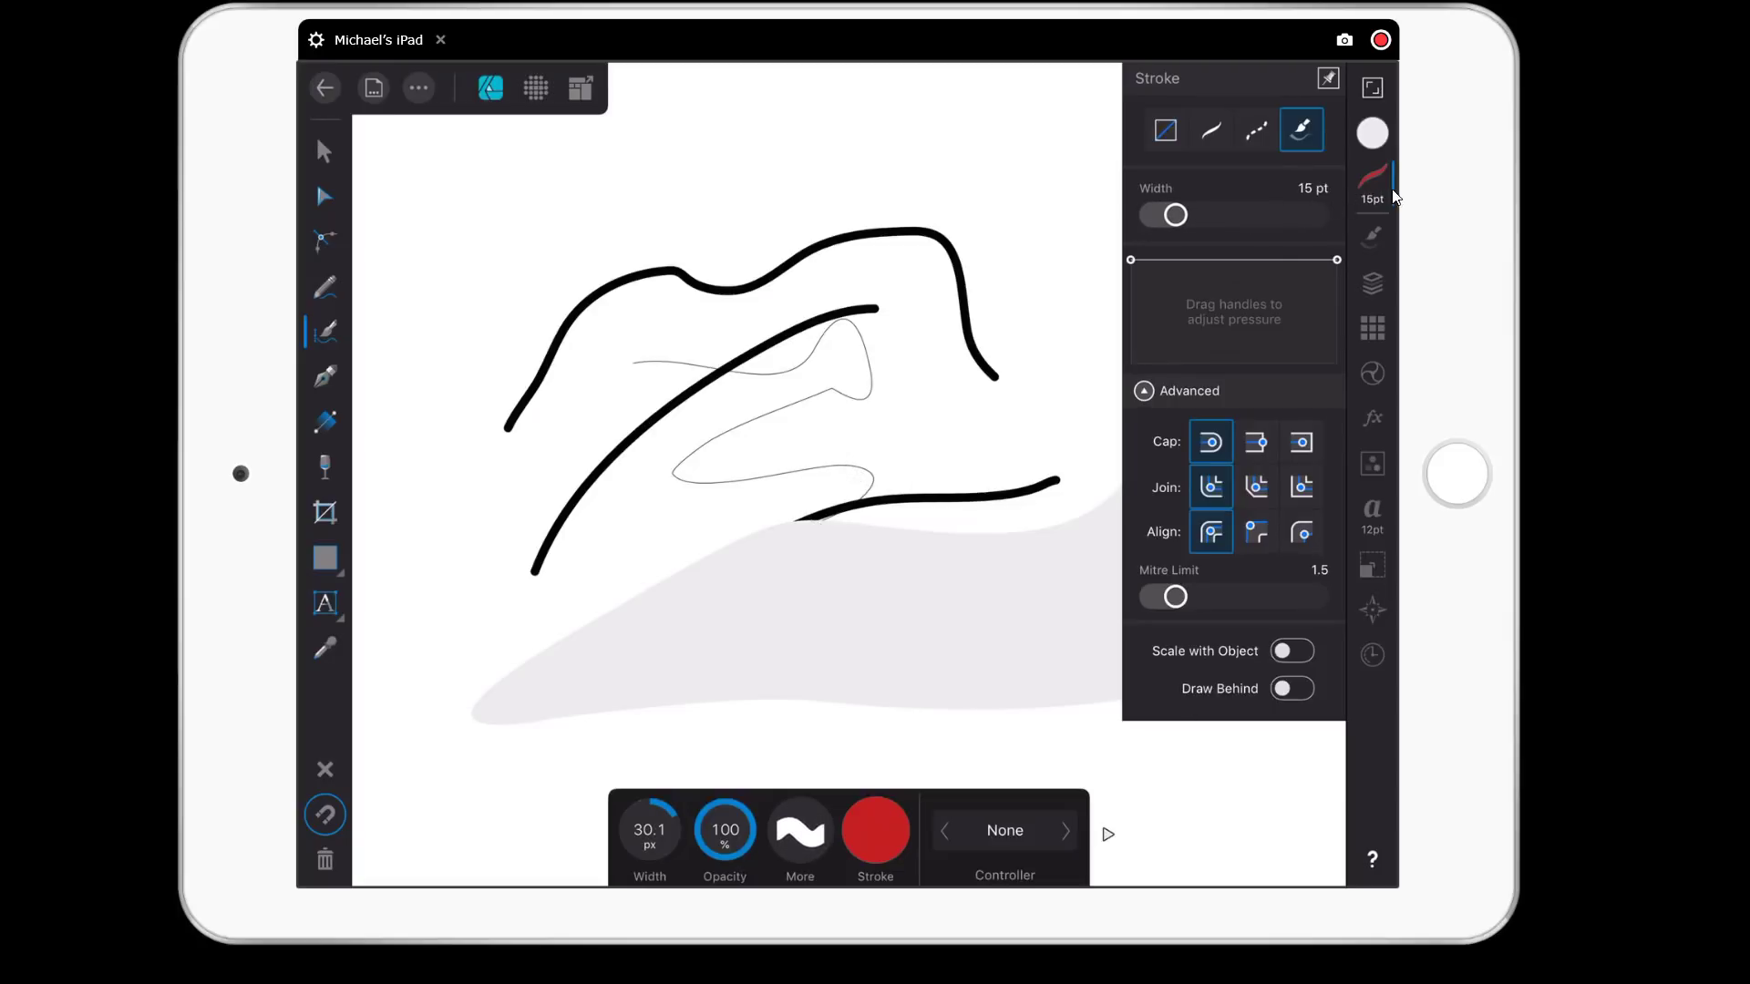
click(1379, 237)
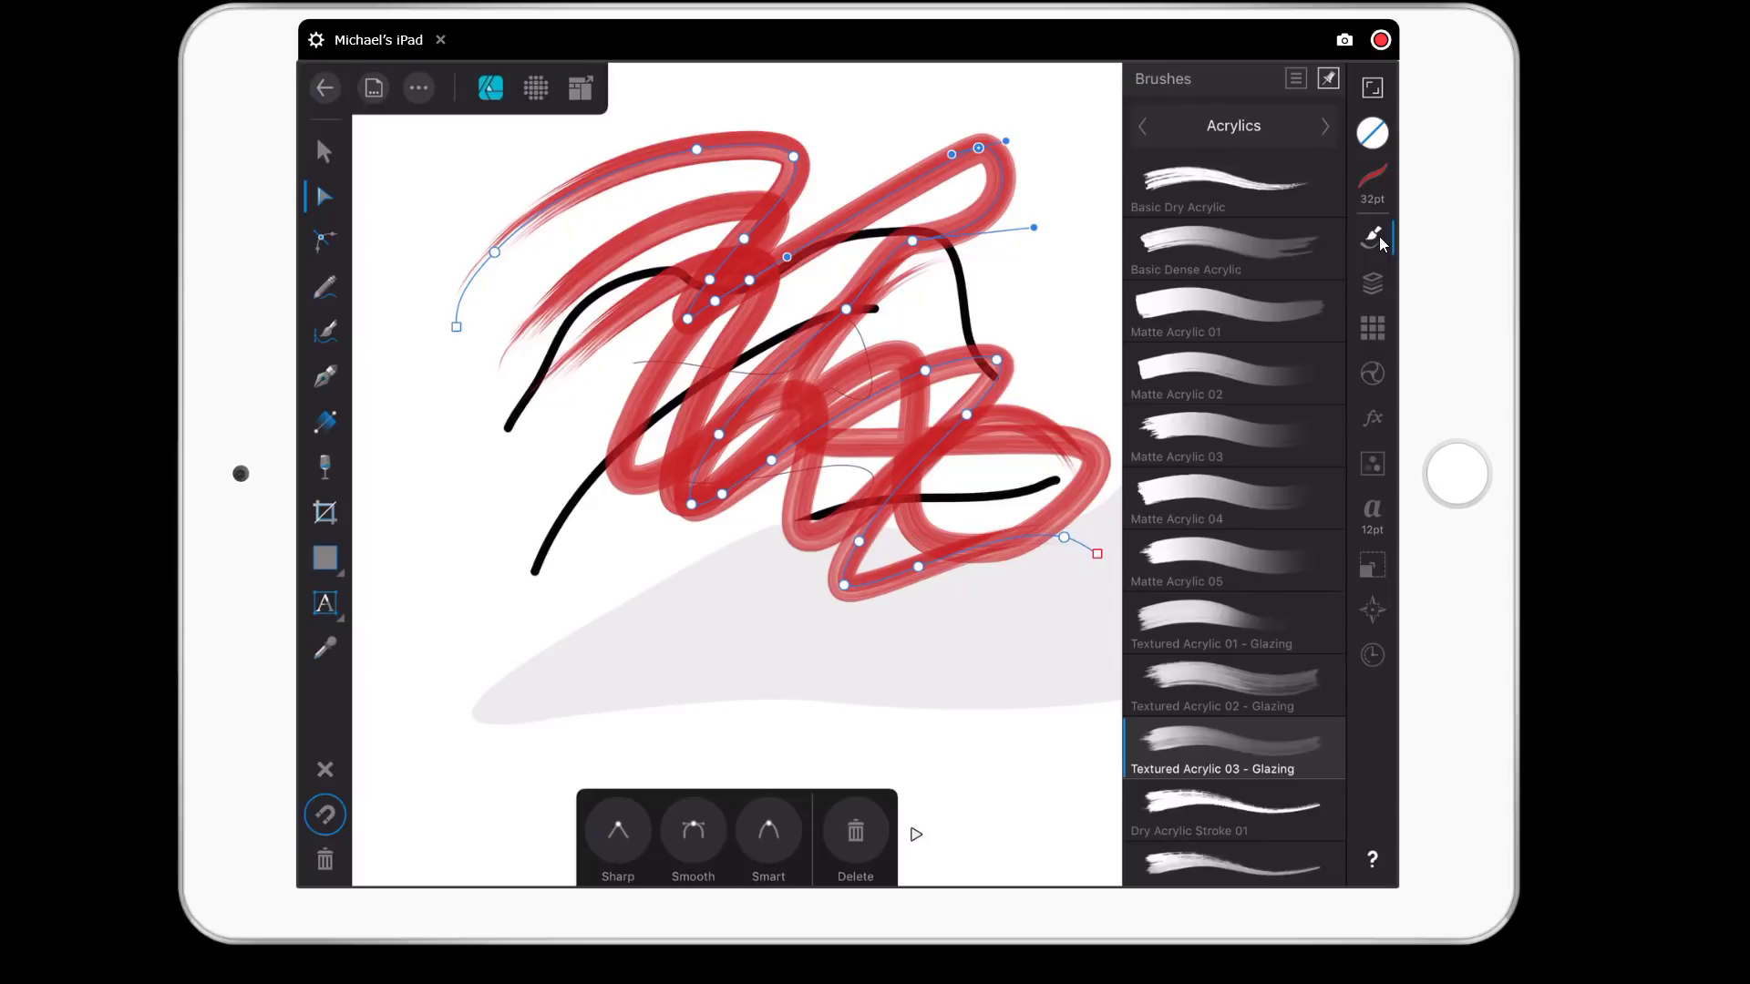
Close the brush list and display the layer list with its merge and rasterise options.
click(1372, 655)
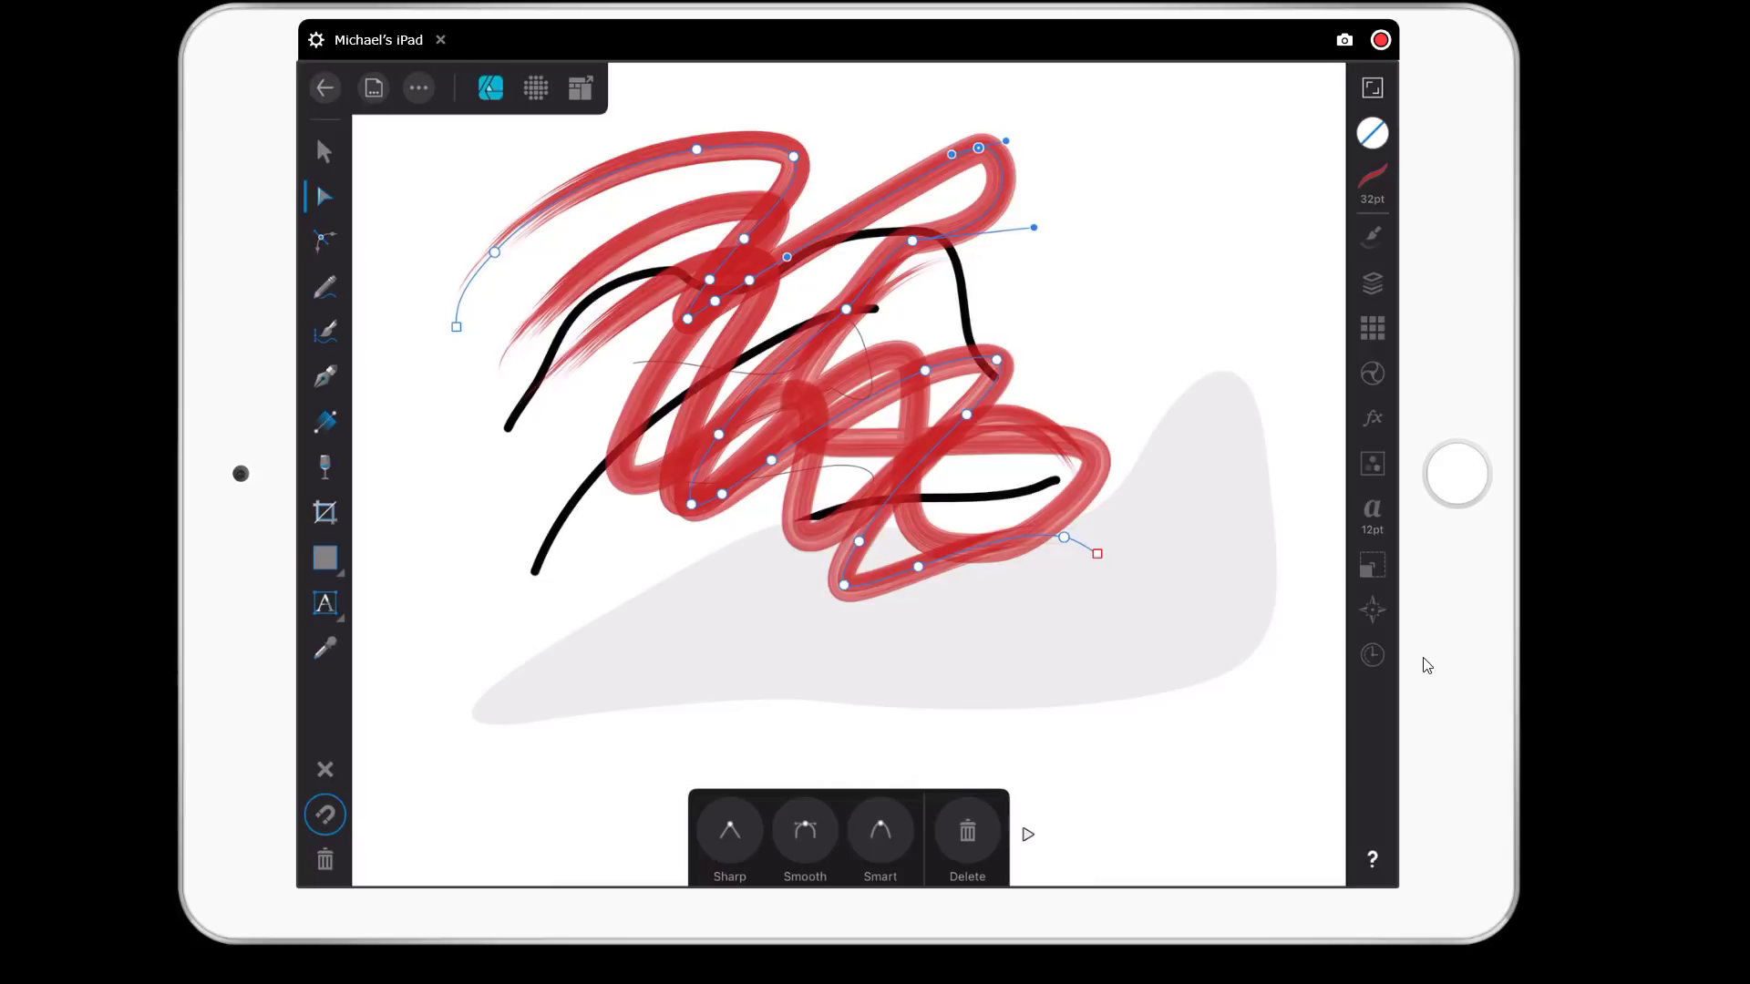
click(1370, 285)
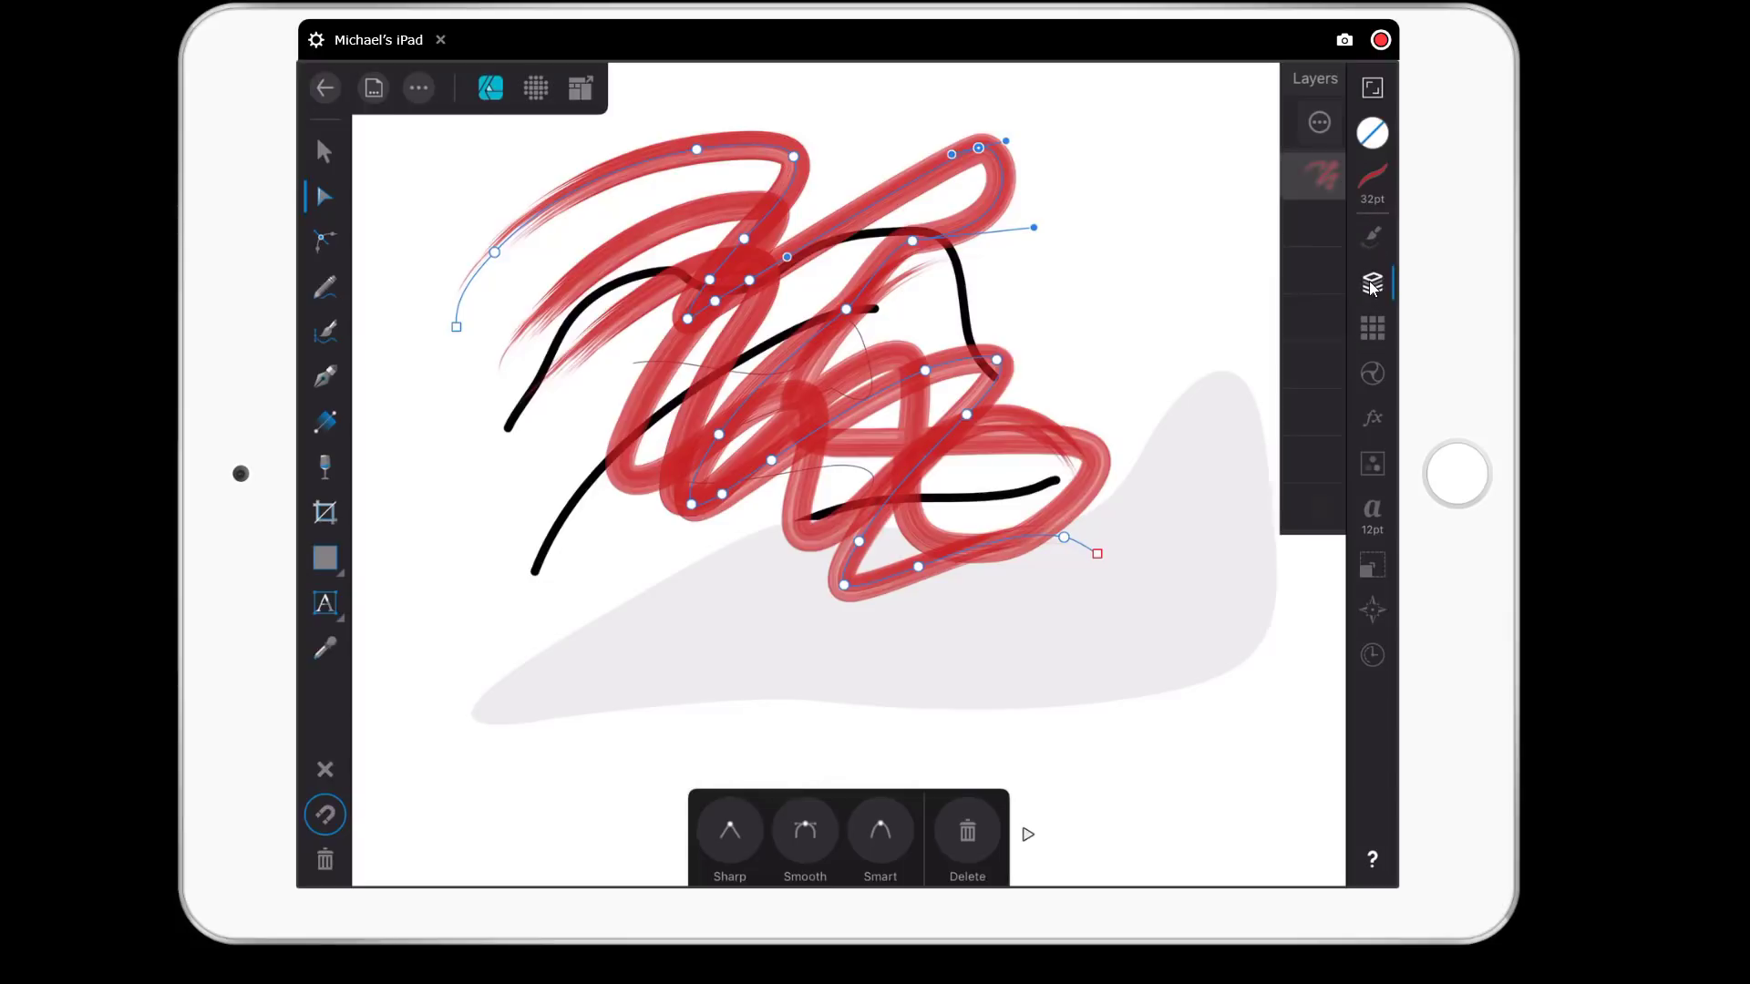
click(1164, 122)
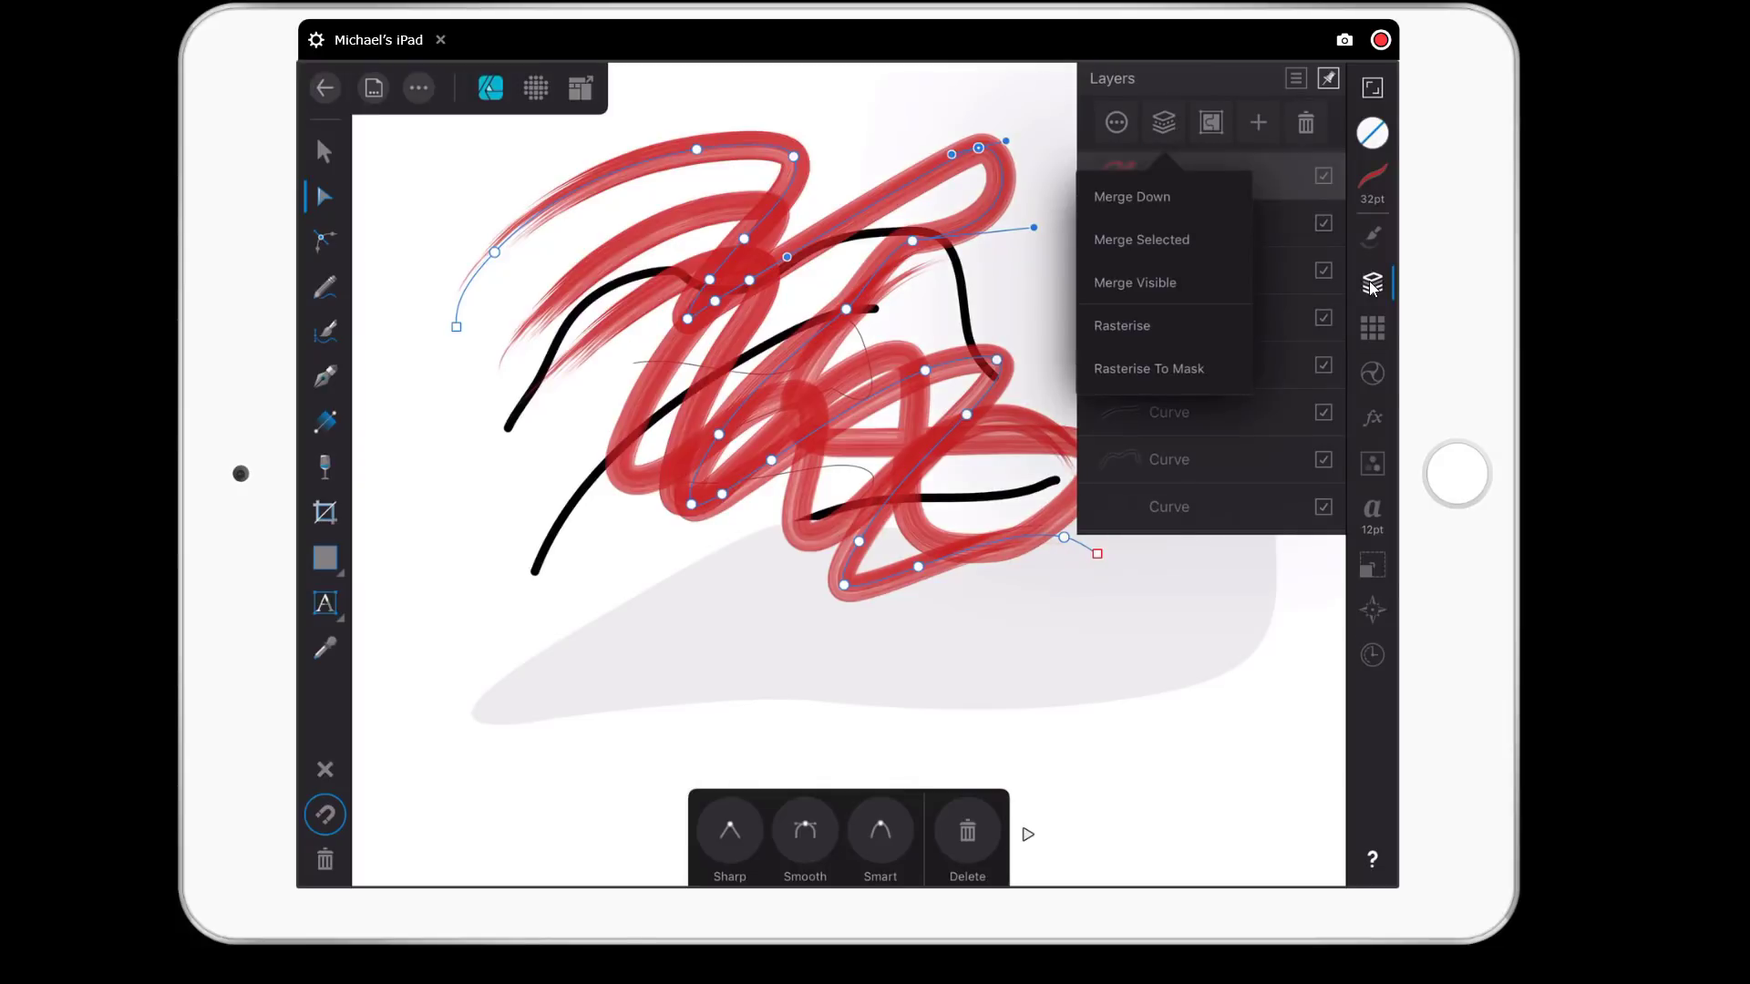
Try several blend modes, including Screen and Difference, on the selected red brush stroke group and leave it set to Luminosity.
click(1369, 282)
key(ctrl+g)
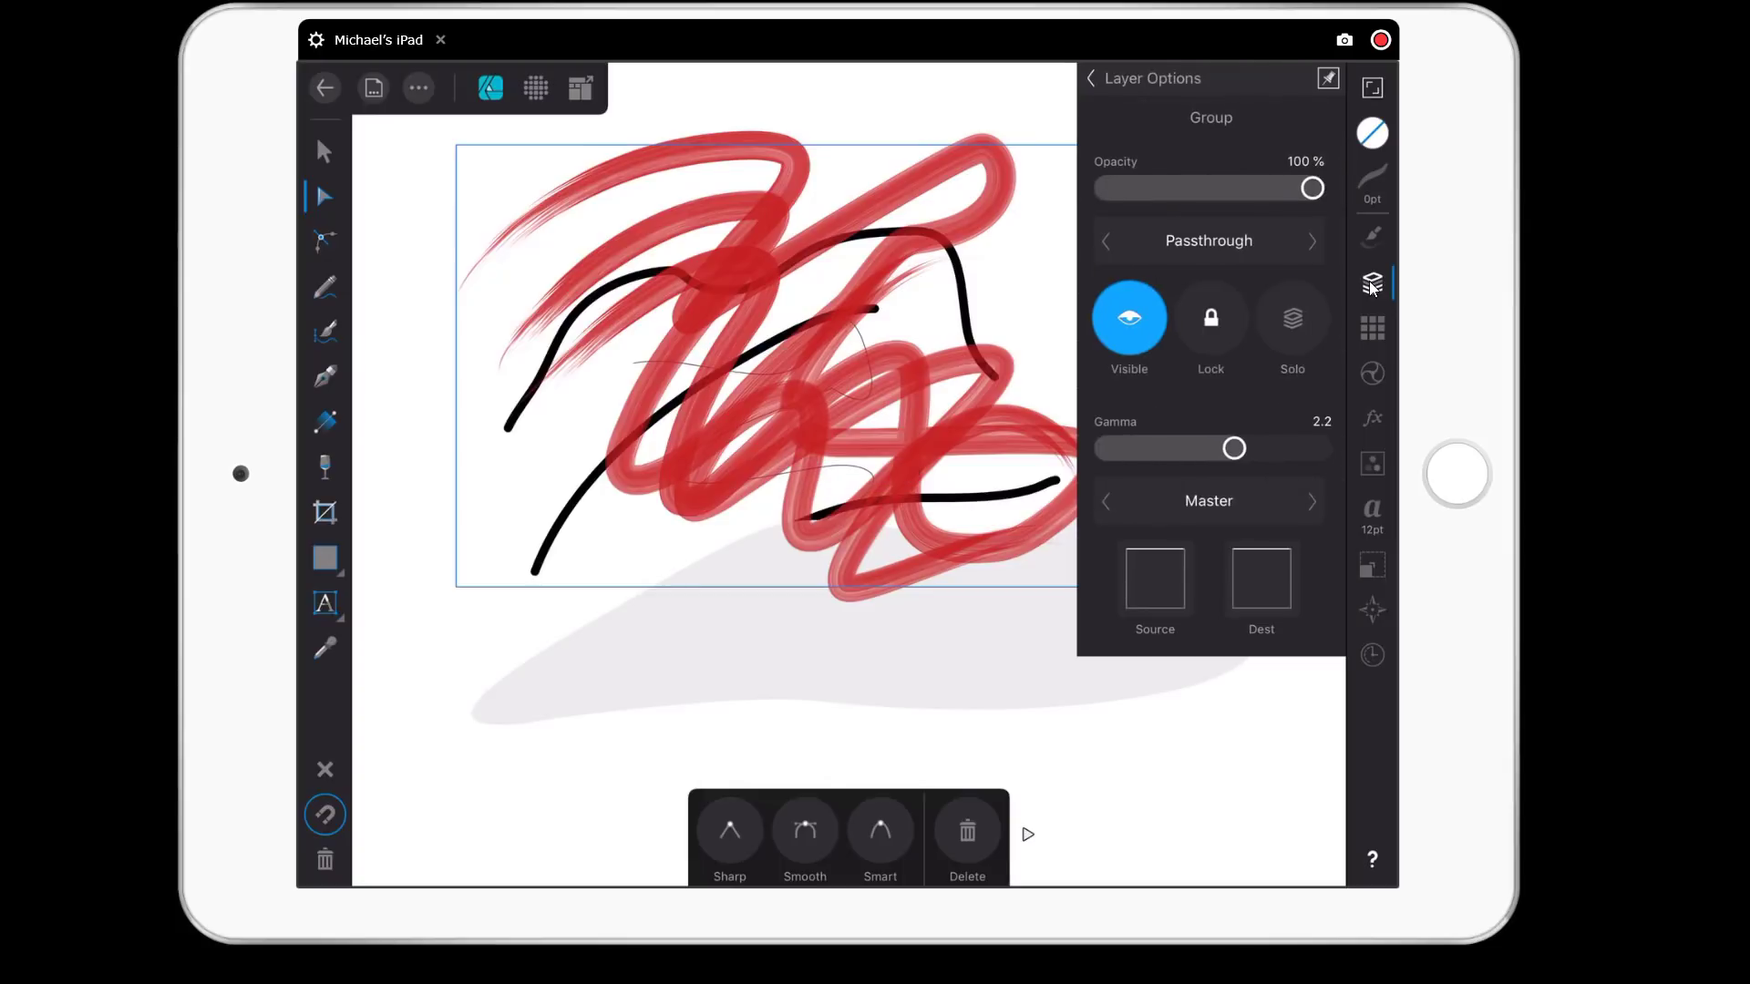
key(shift+plus)
key(shift+plus)
key(shift+plus)
key(shift+plus)
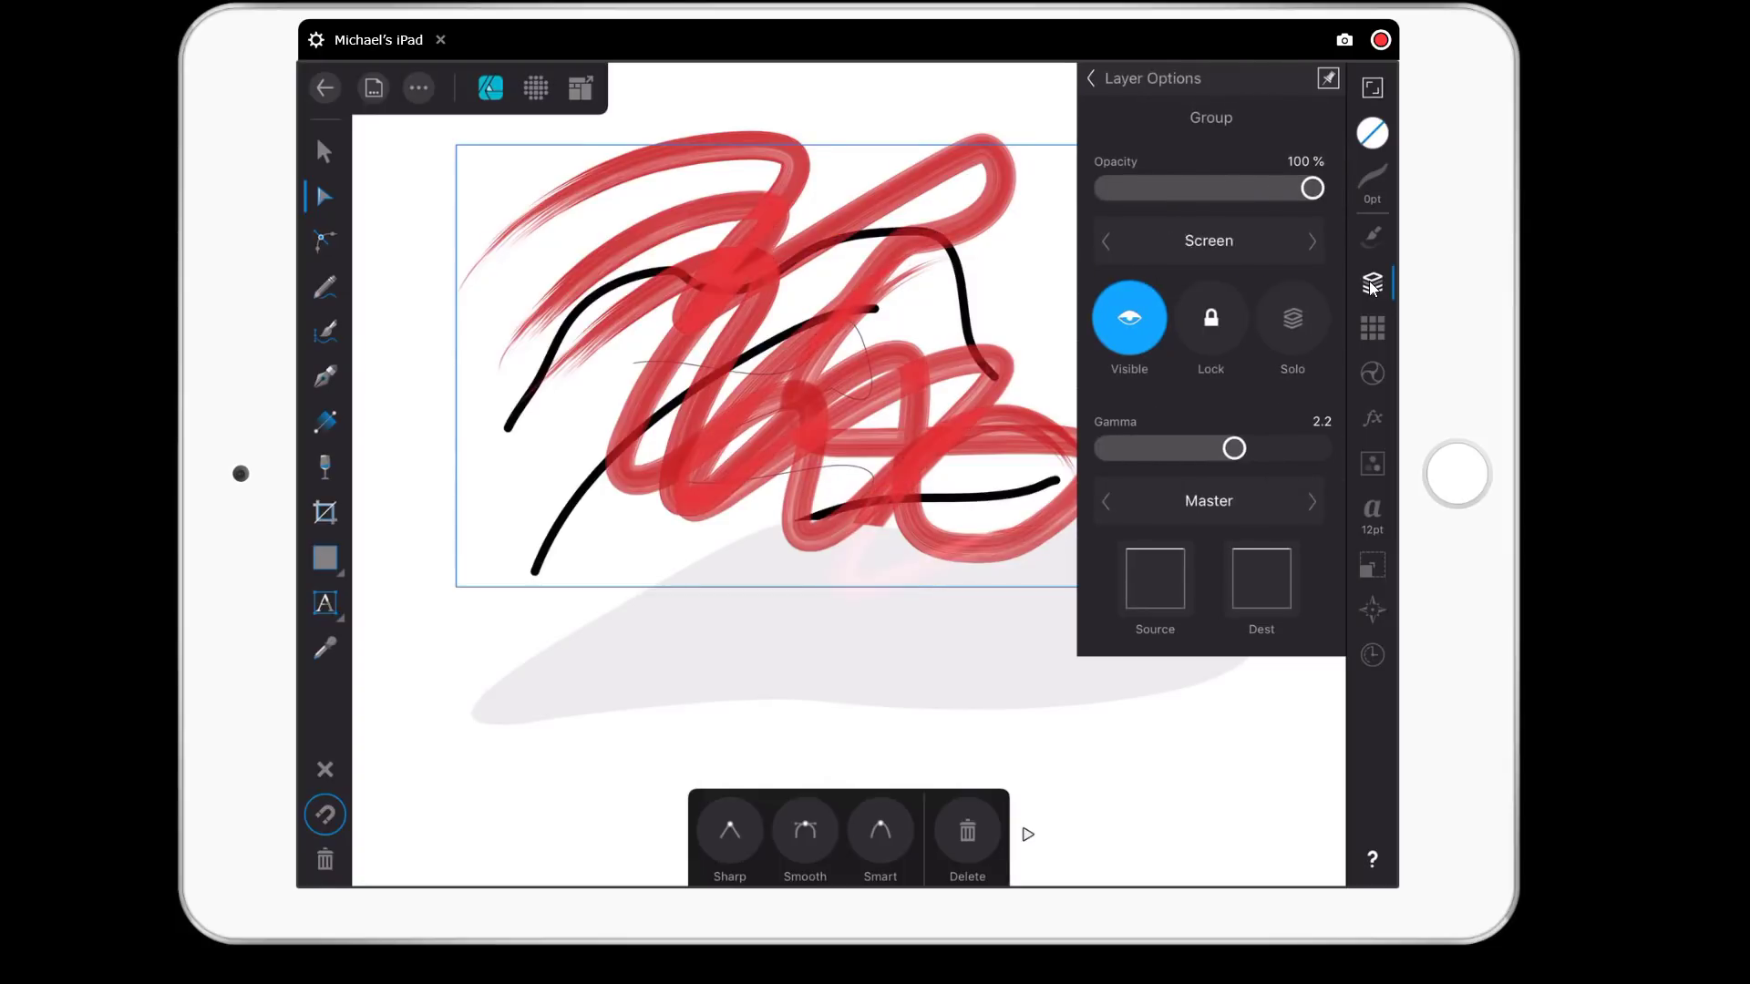
key(shift+plus)
key(shift+plus)
key(shift+plus)
key(shift+plus)
key(shift+plus)
key(shift+plus)
key(shift+plus)
key(shift+plus)
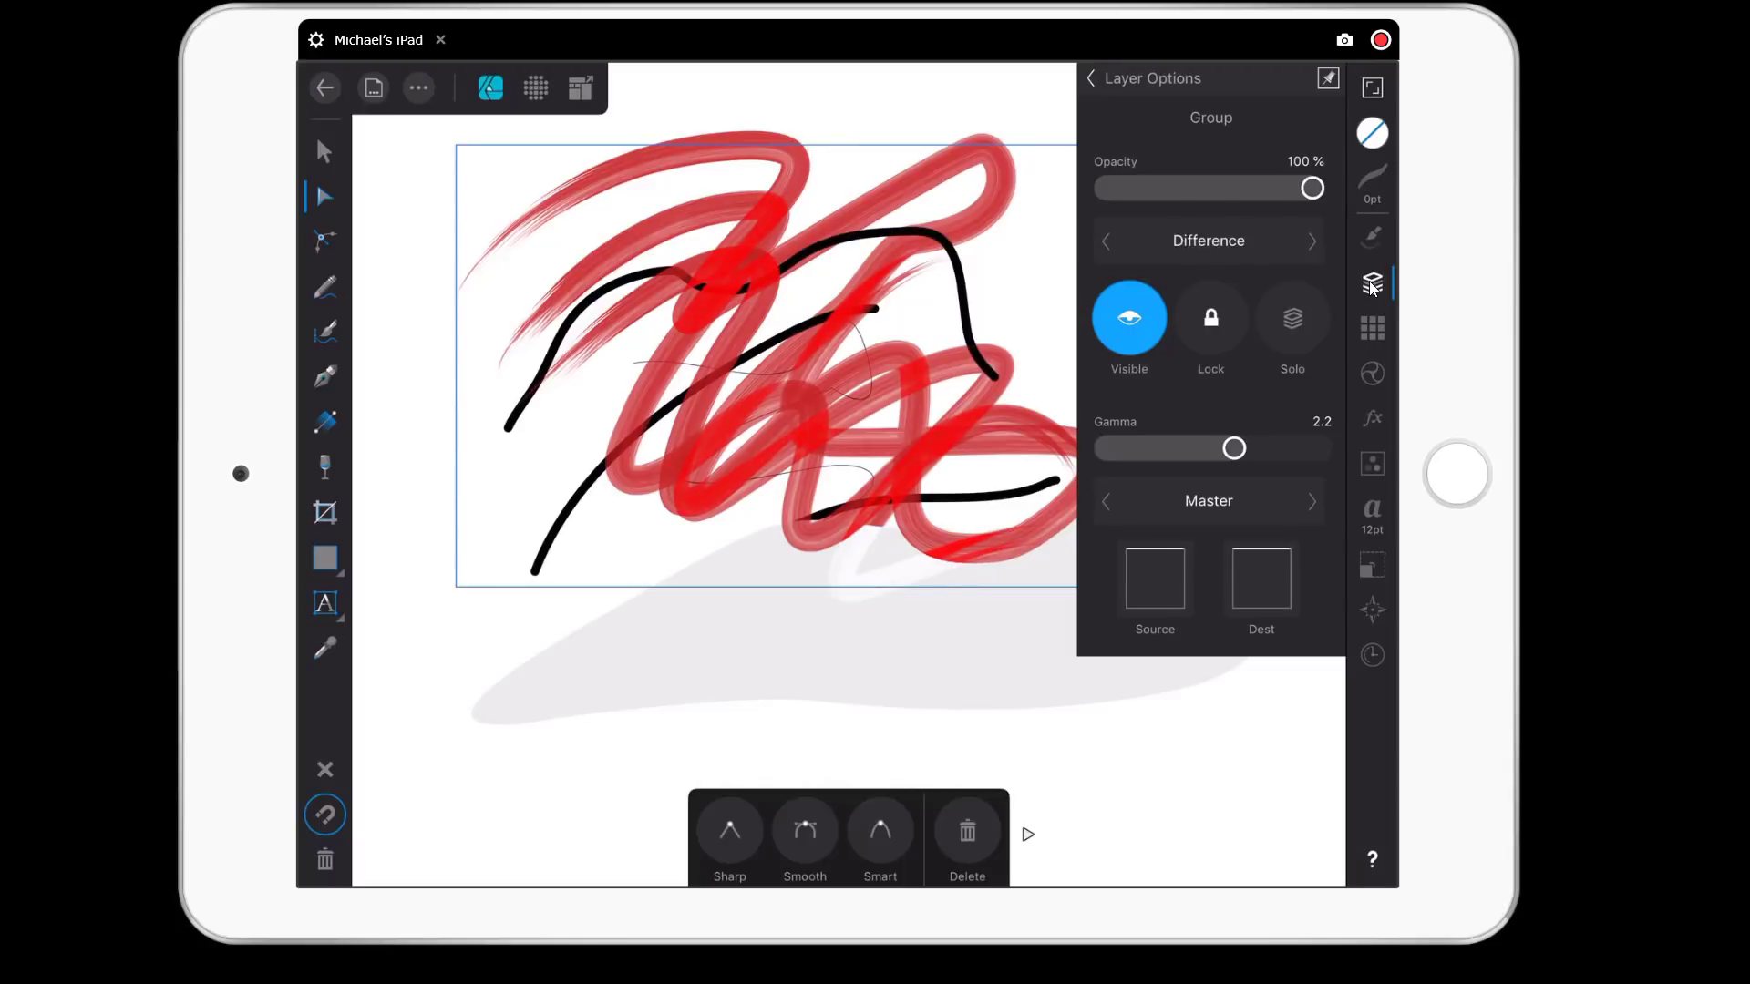
key(shift+plus)
key(shift+plus)
key(shift+plus)
key(shift+plus)
key(shift+plus)
key(shift+plus)
key(shift+plus)
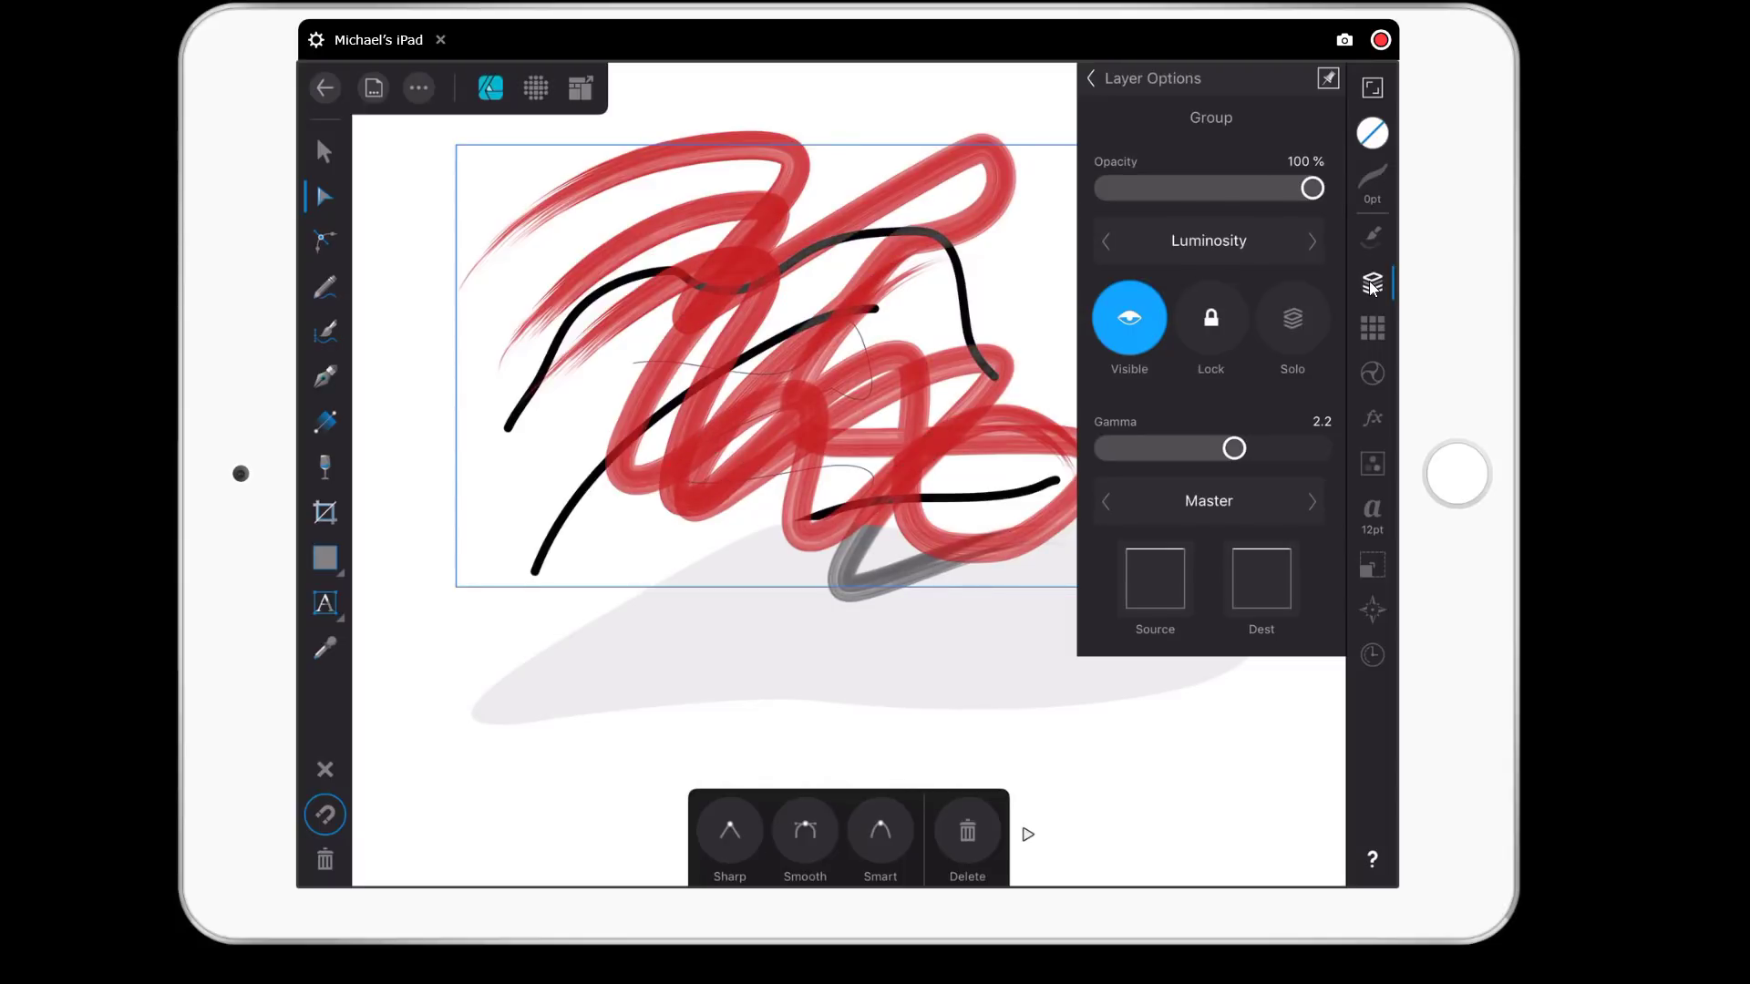
click(1369, 288)
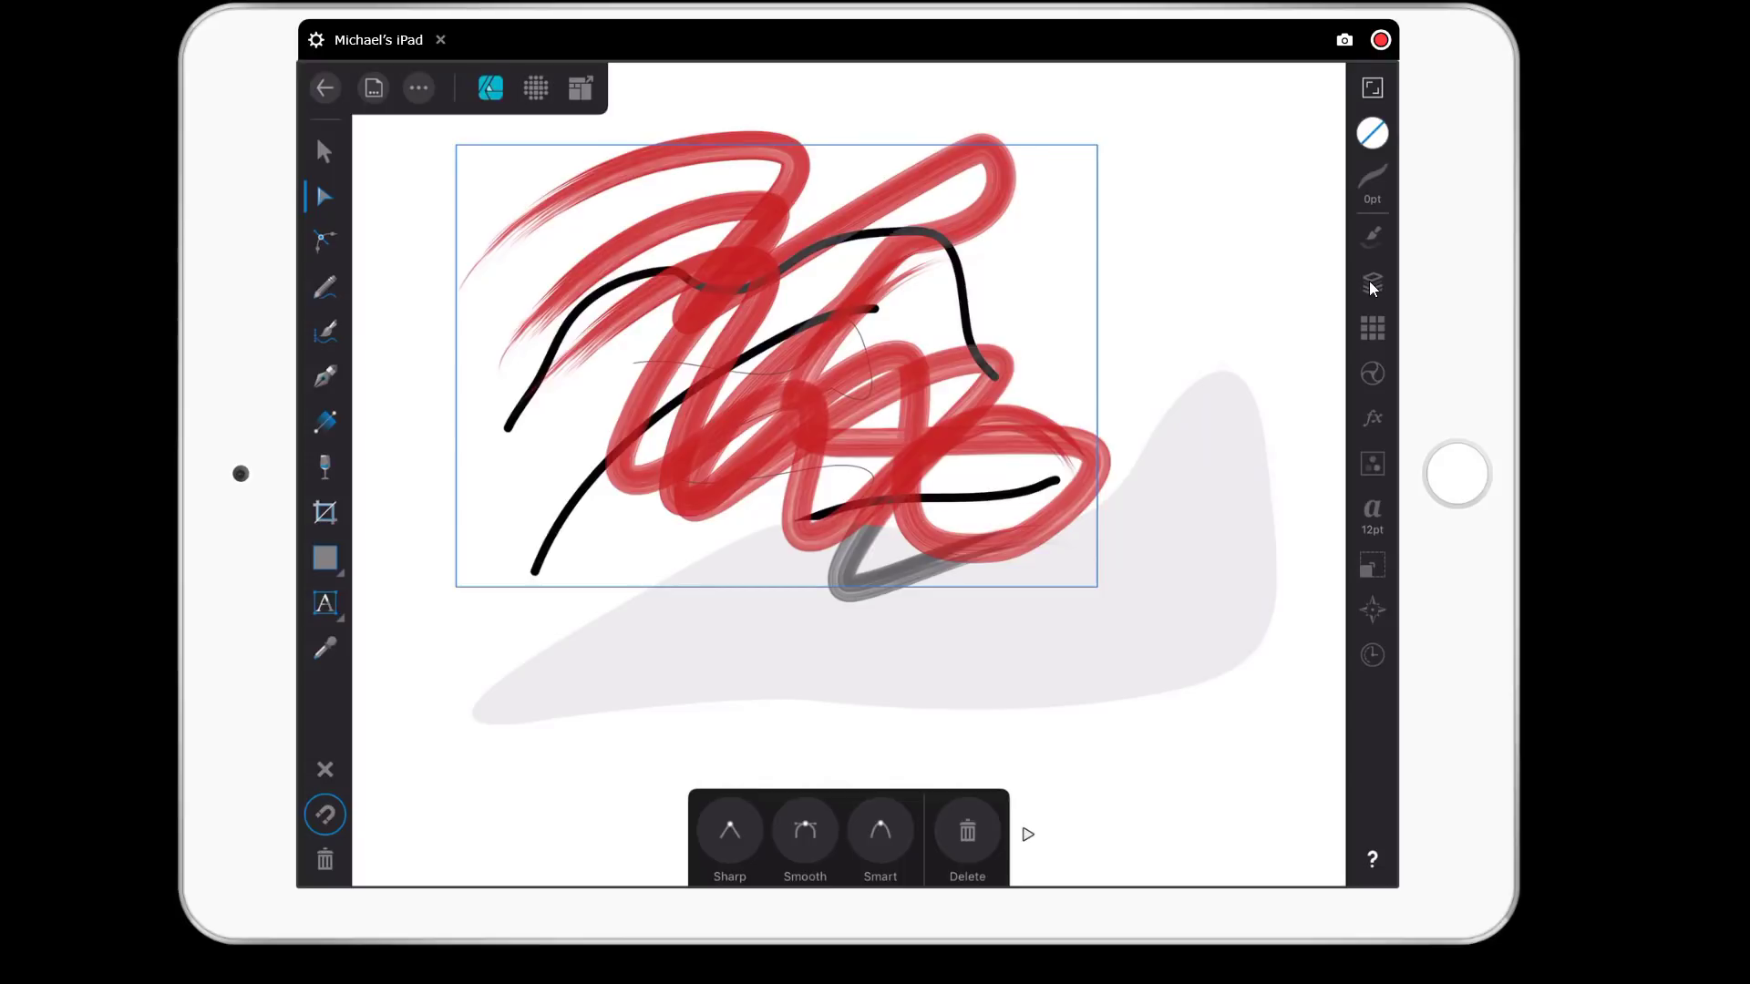
Insert the microphone icon from the Icons category of the iOS 12 assets onto the middle of the drawing.
key(super+6)
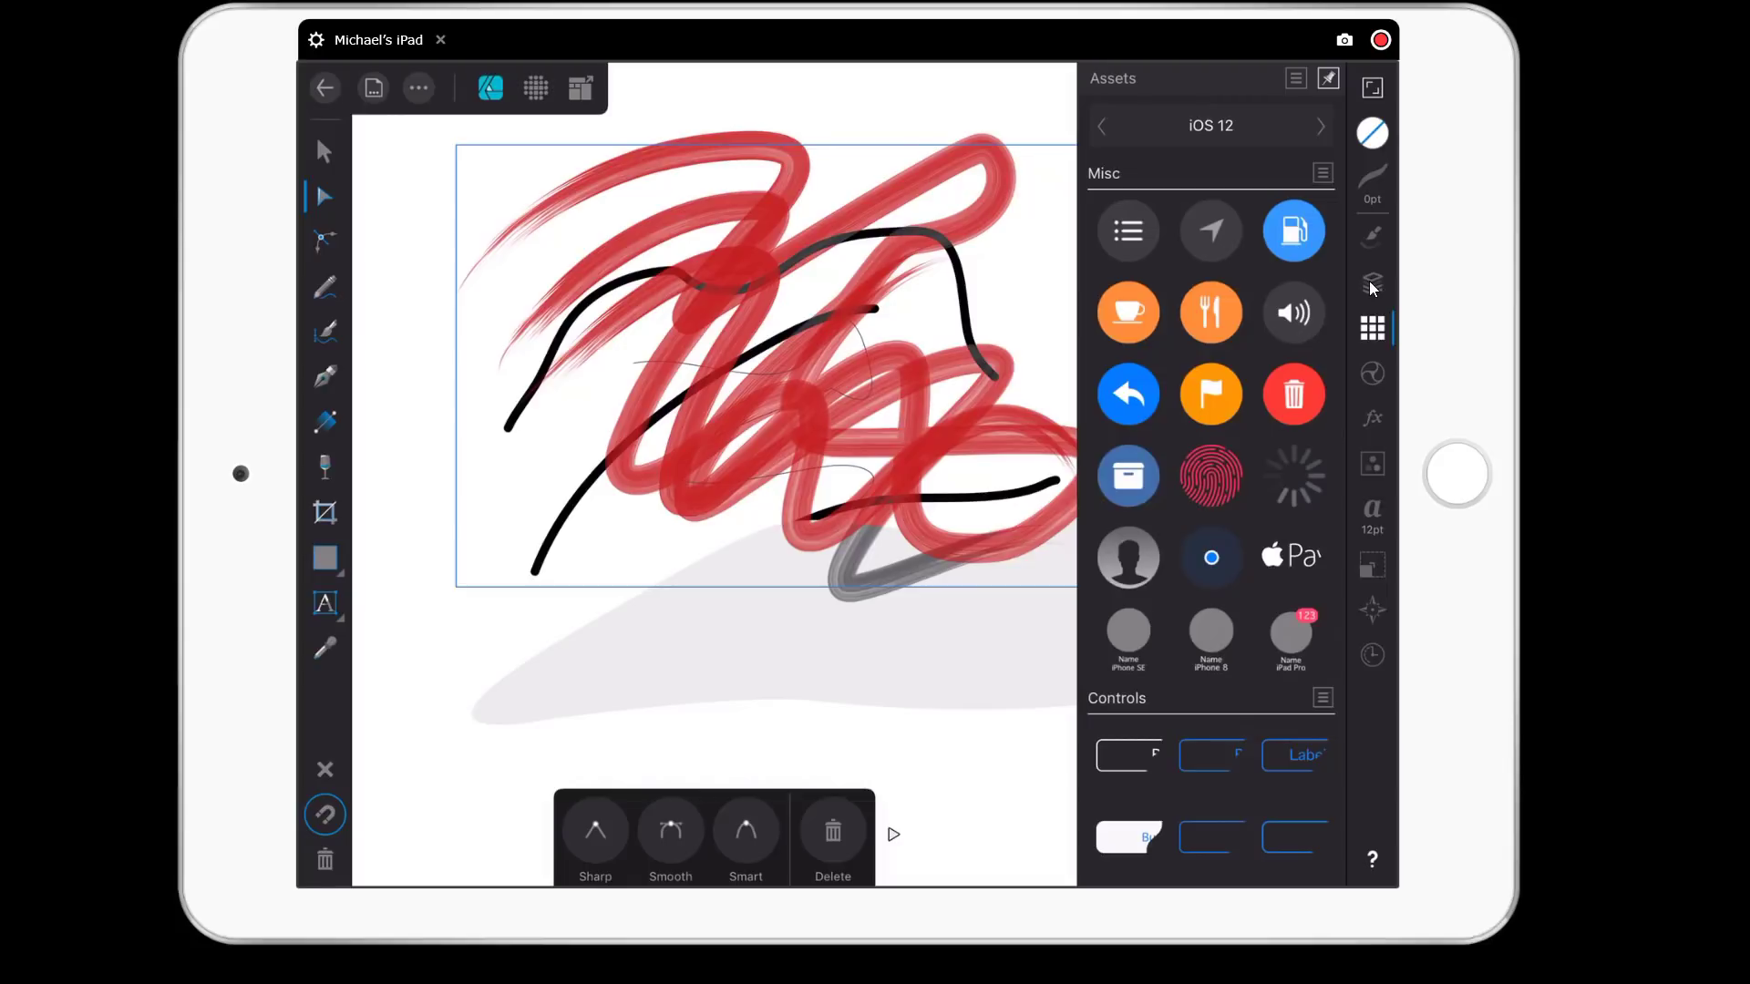
scroll(1211, 517, down, 15)
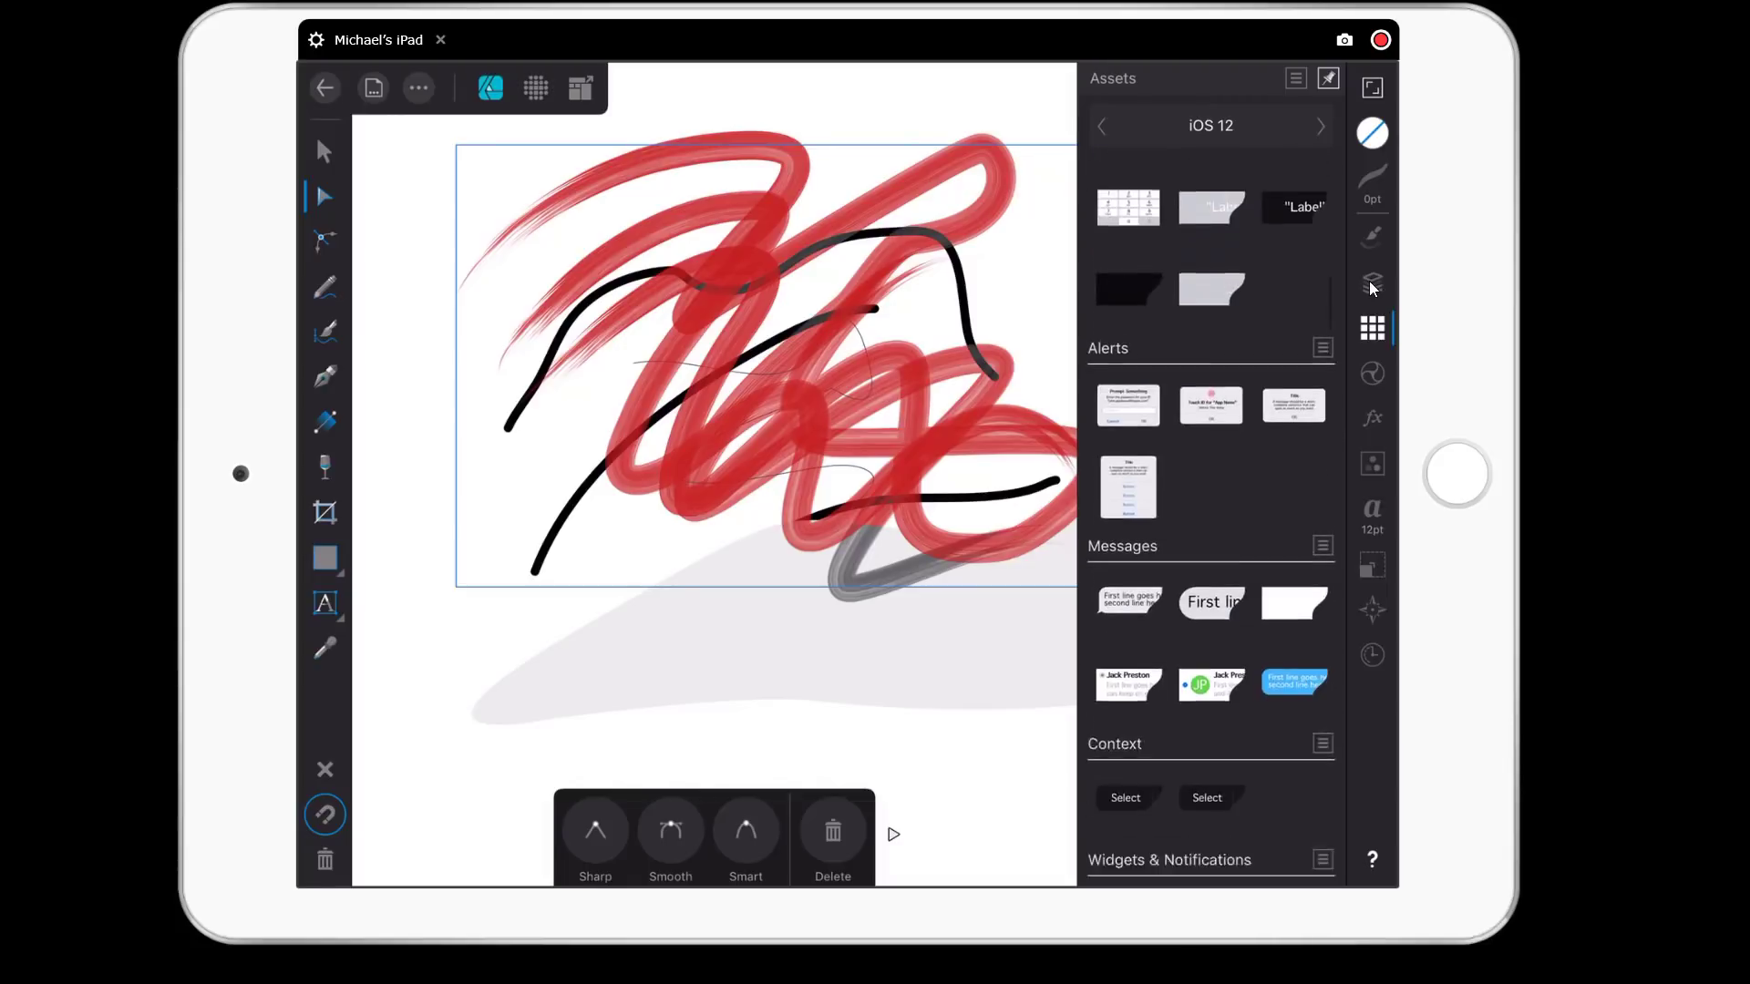
scroll(1211, 518, down, 15)
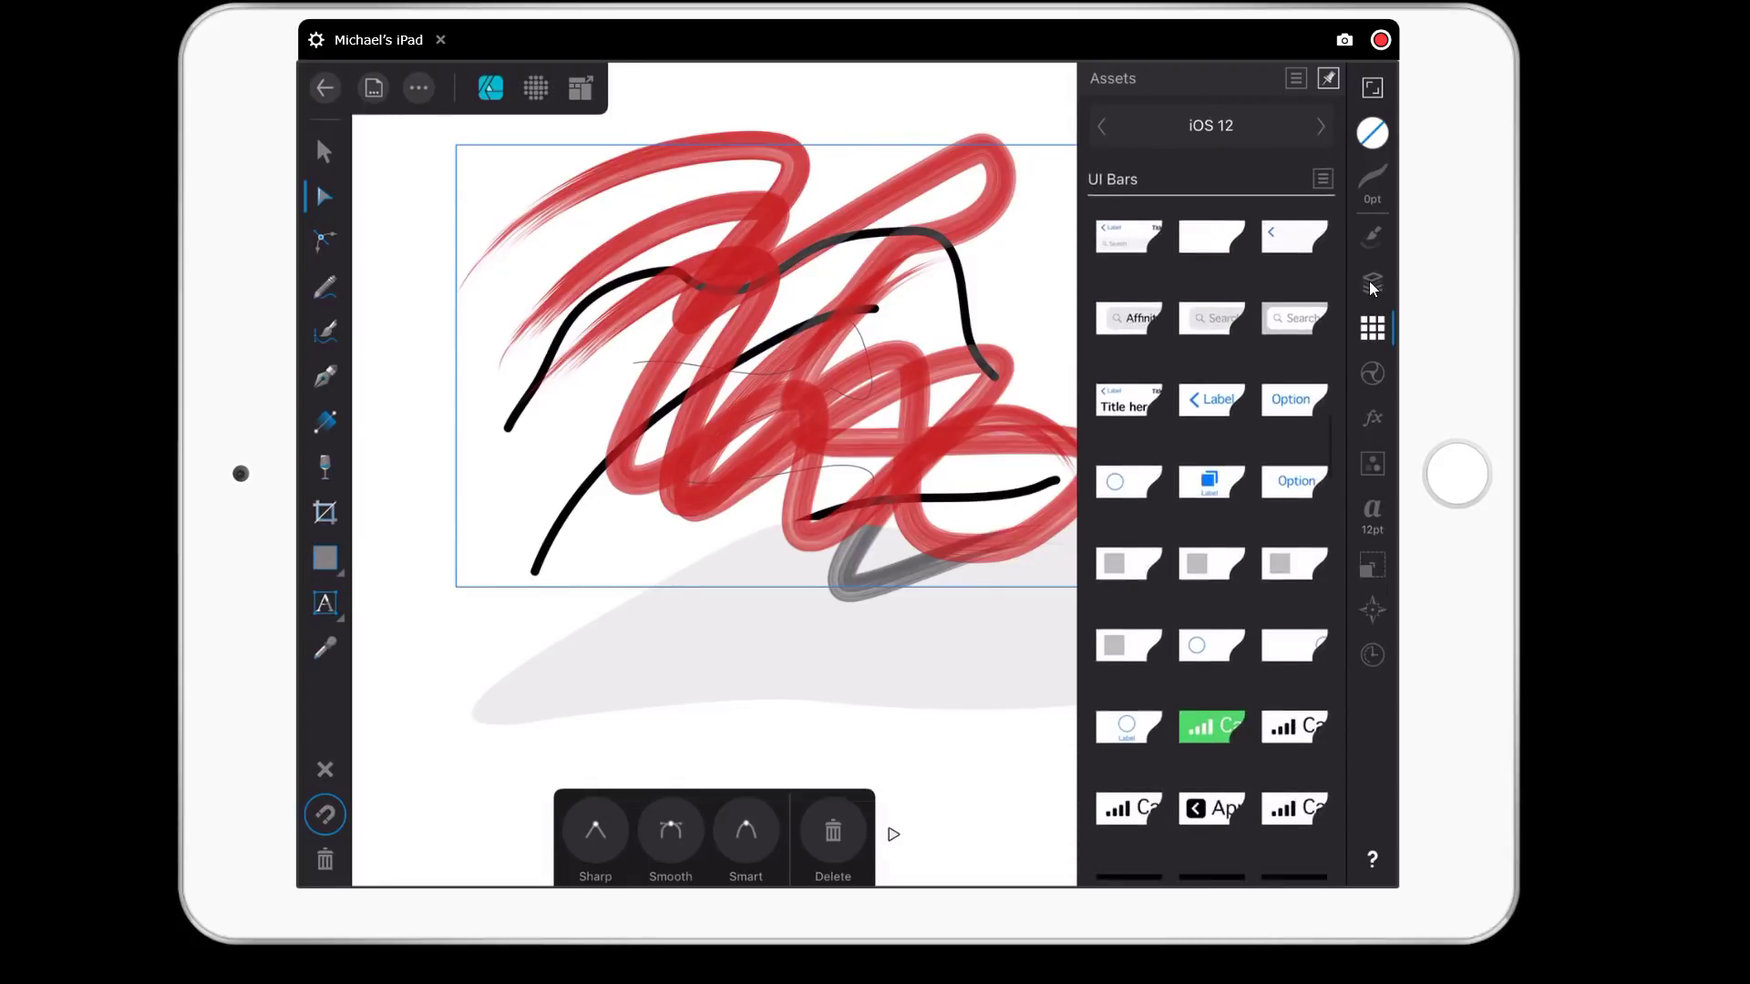
scroll(1211, 517, down, 2)
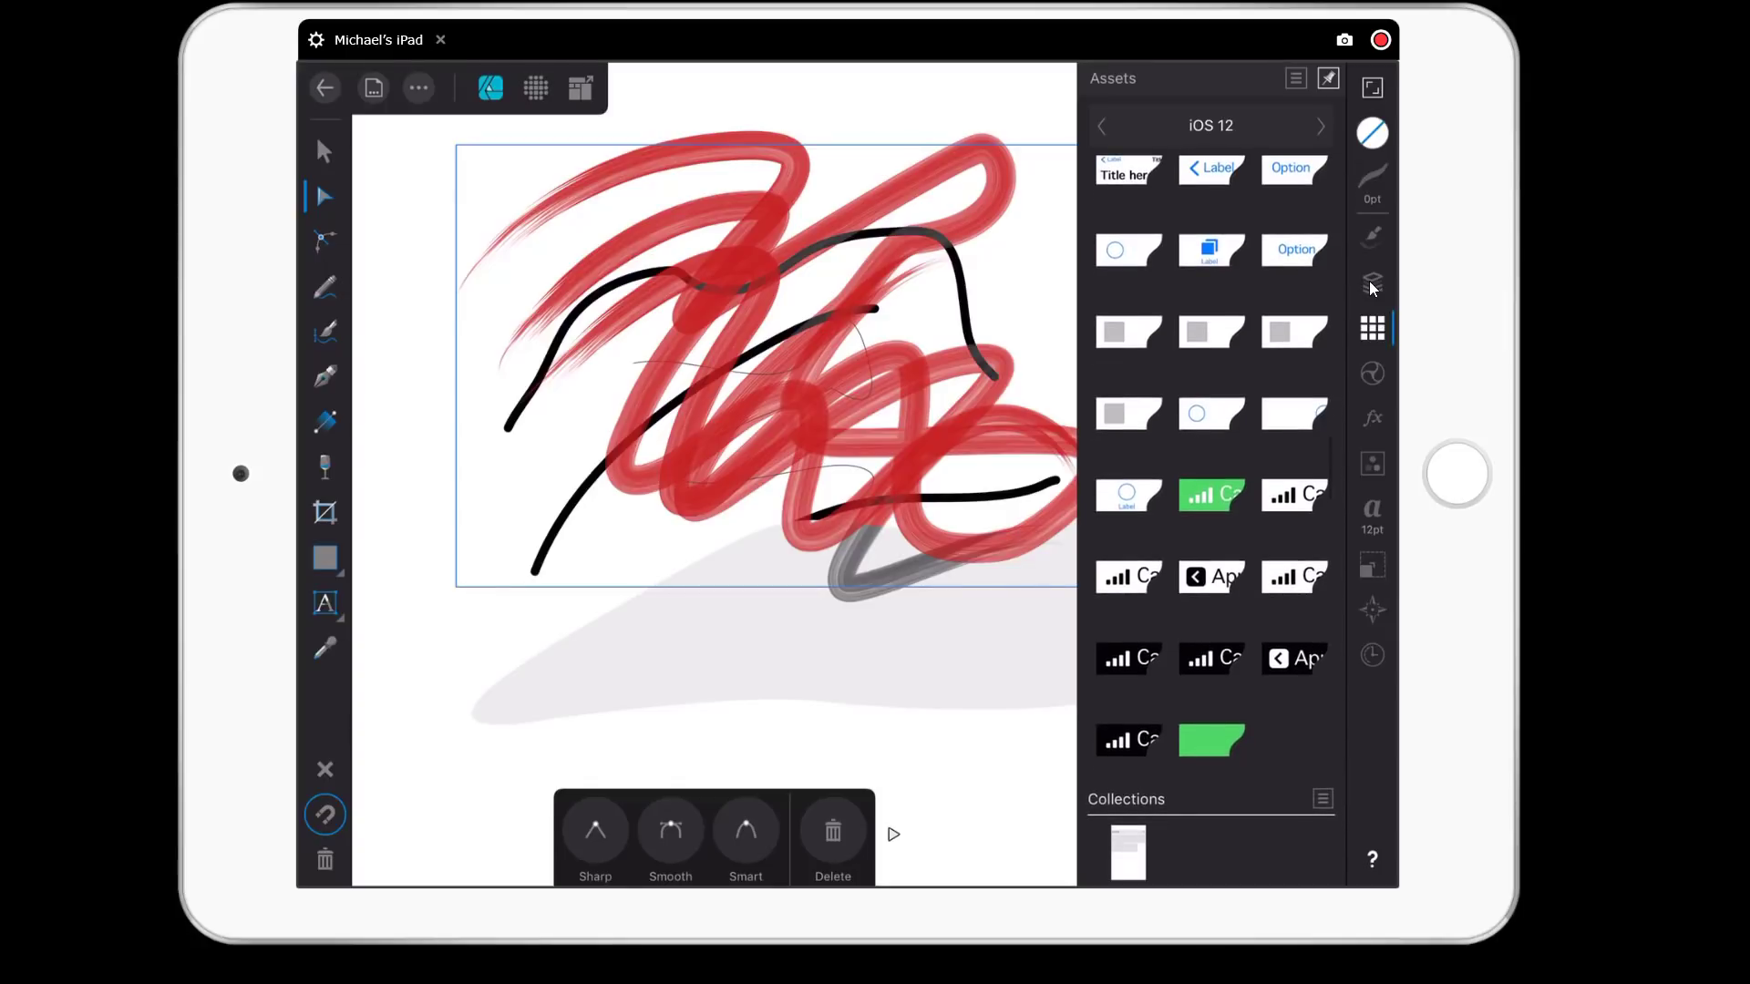
scroll(1211, 518, down, 10)
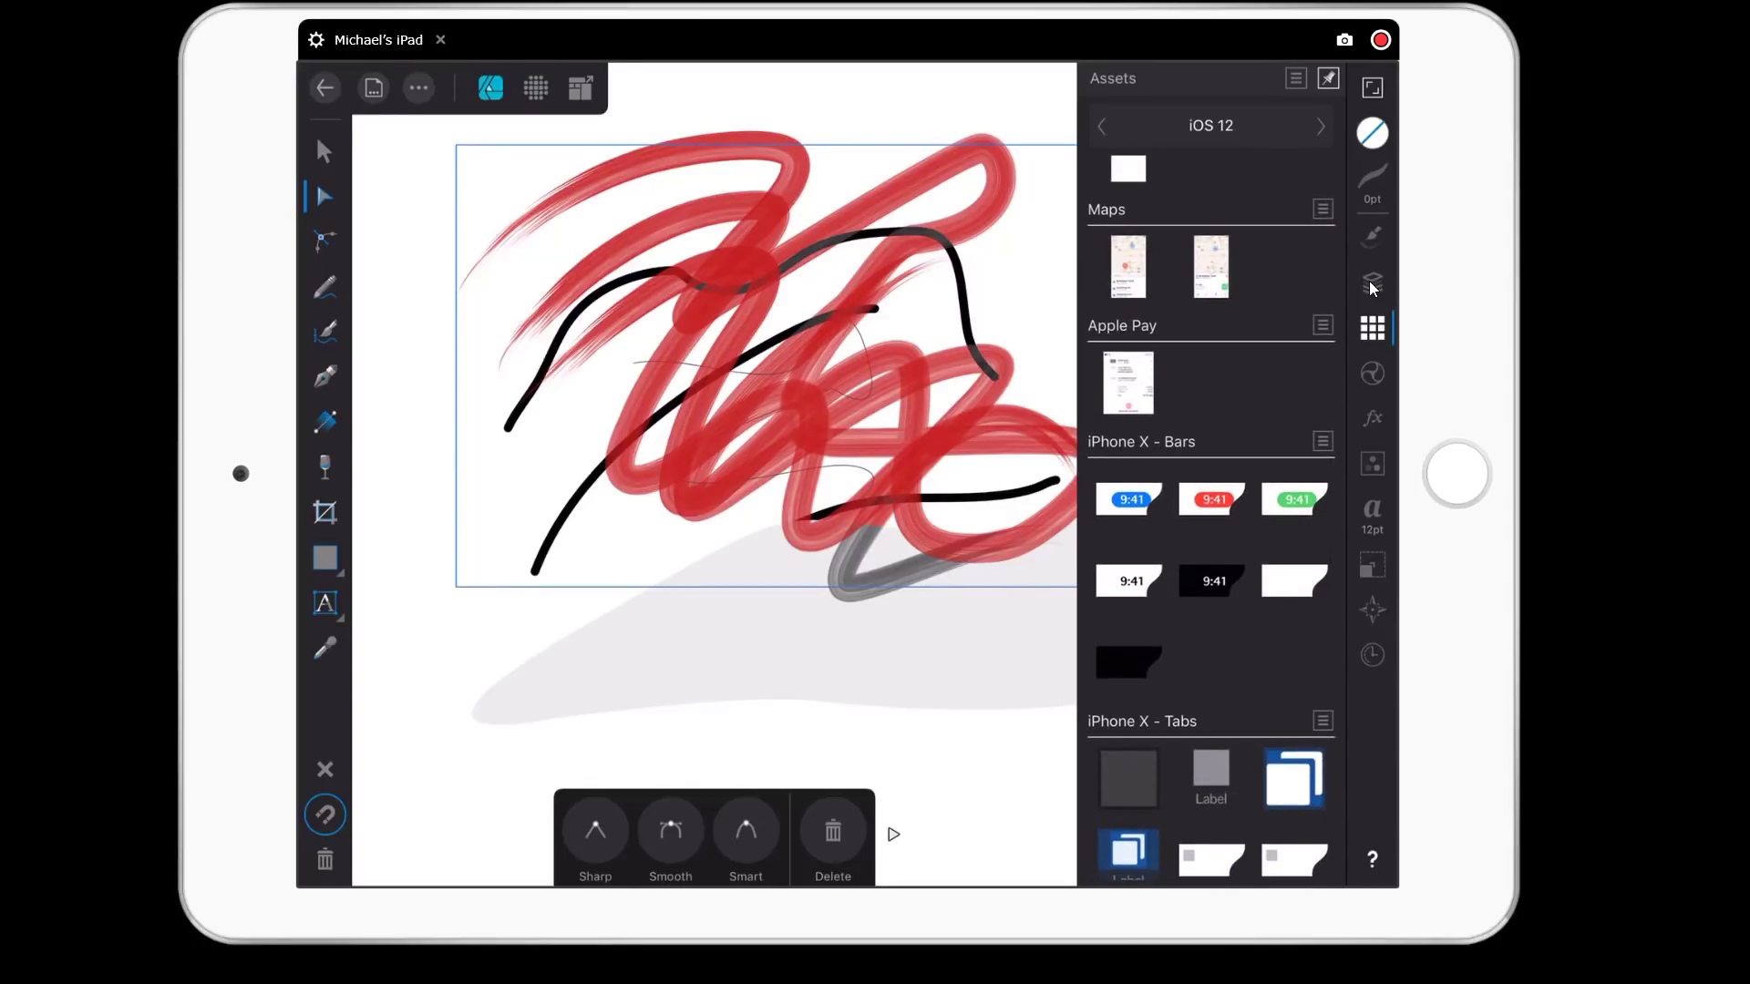
scroll(1211, 518, down, 10)
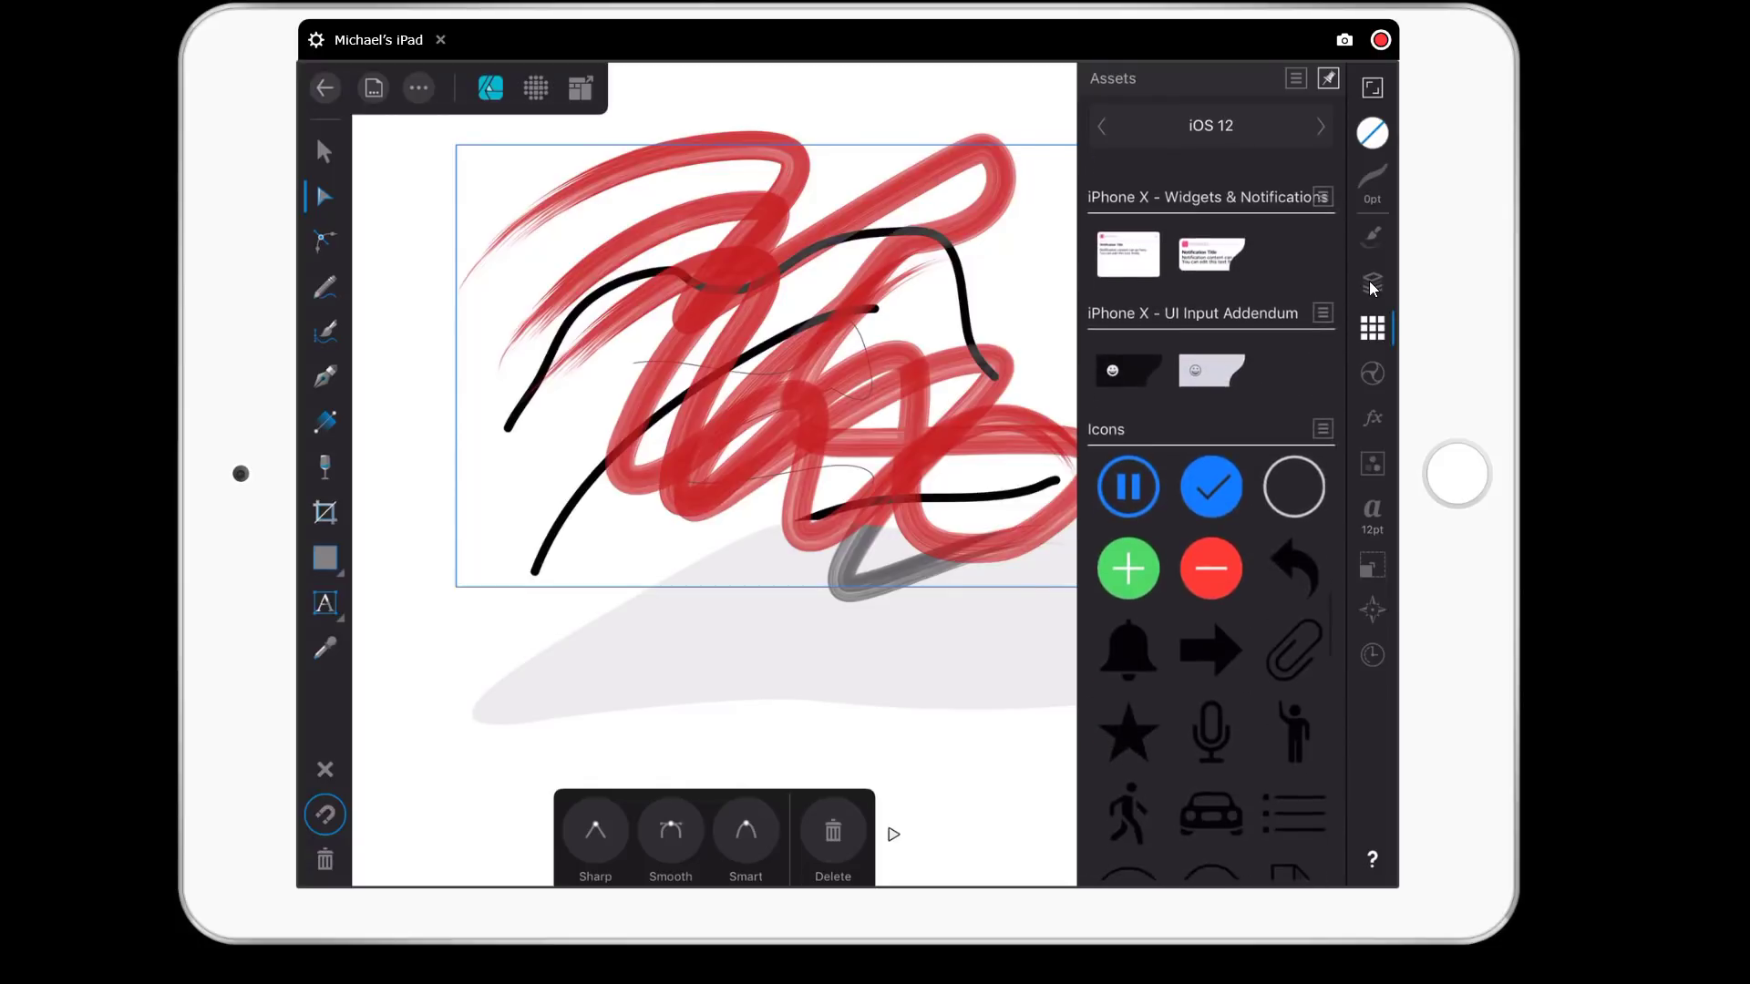
scroll(1211, 518, down, 3)
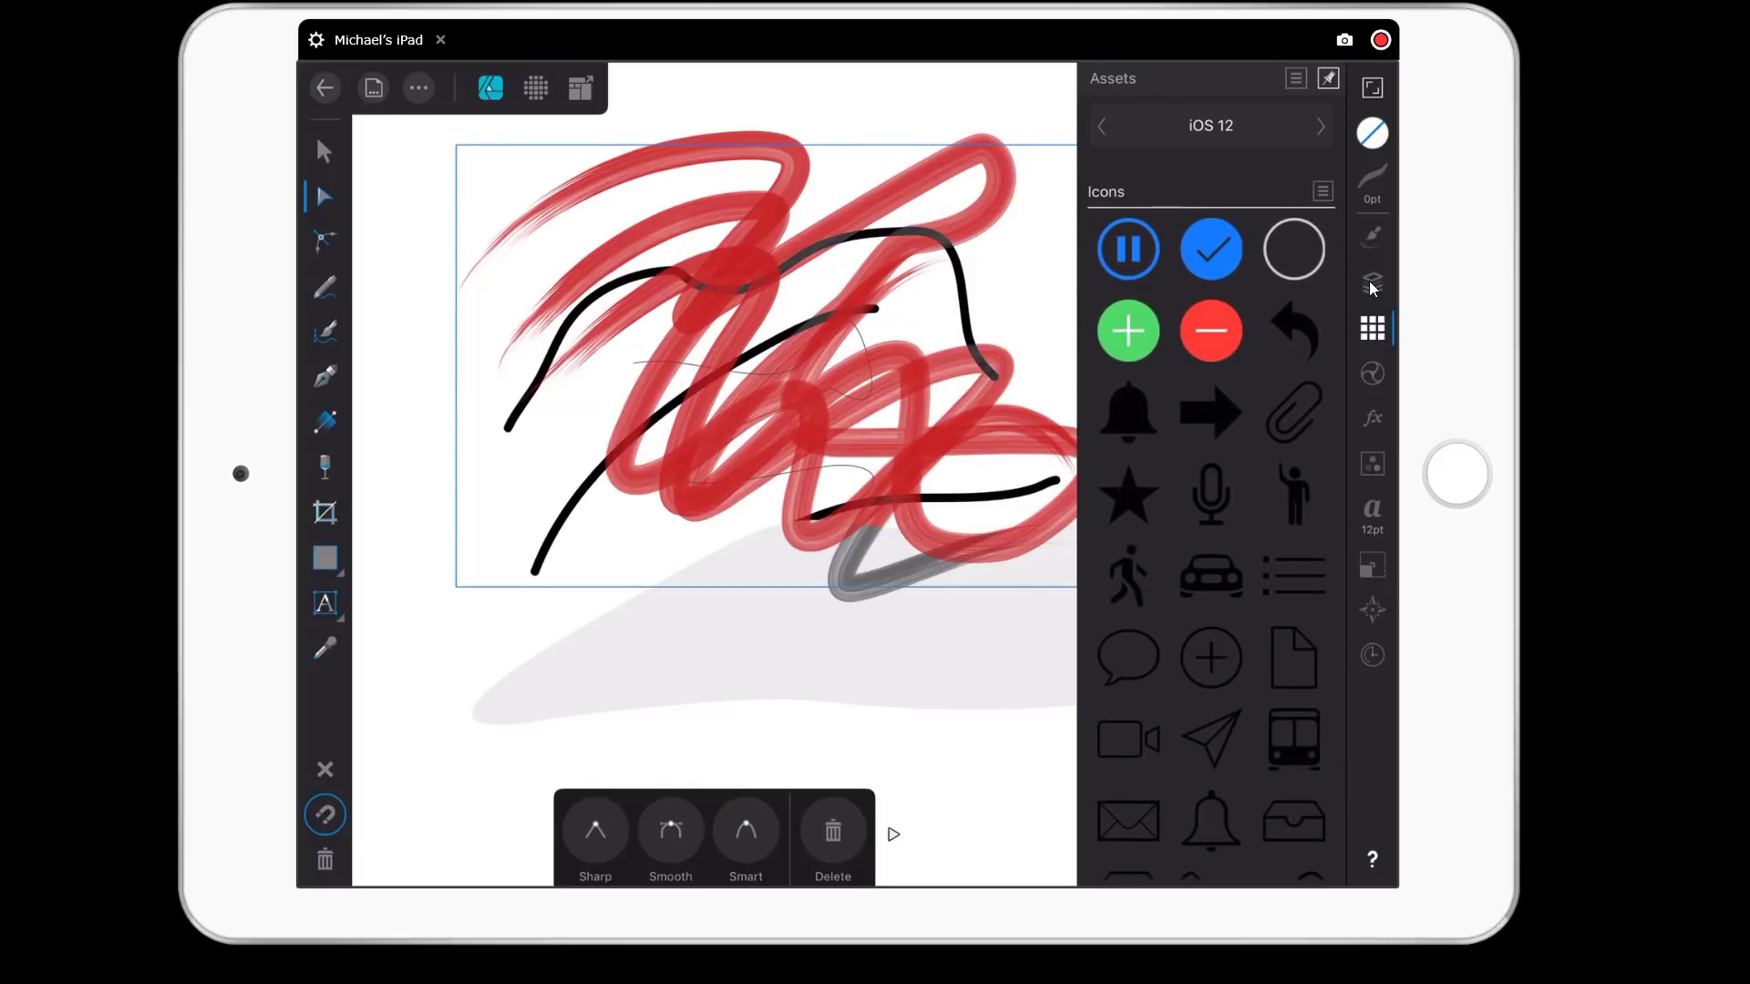
click(1211, 412)
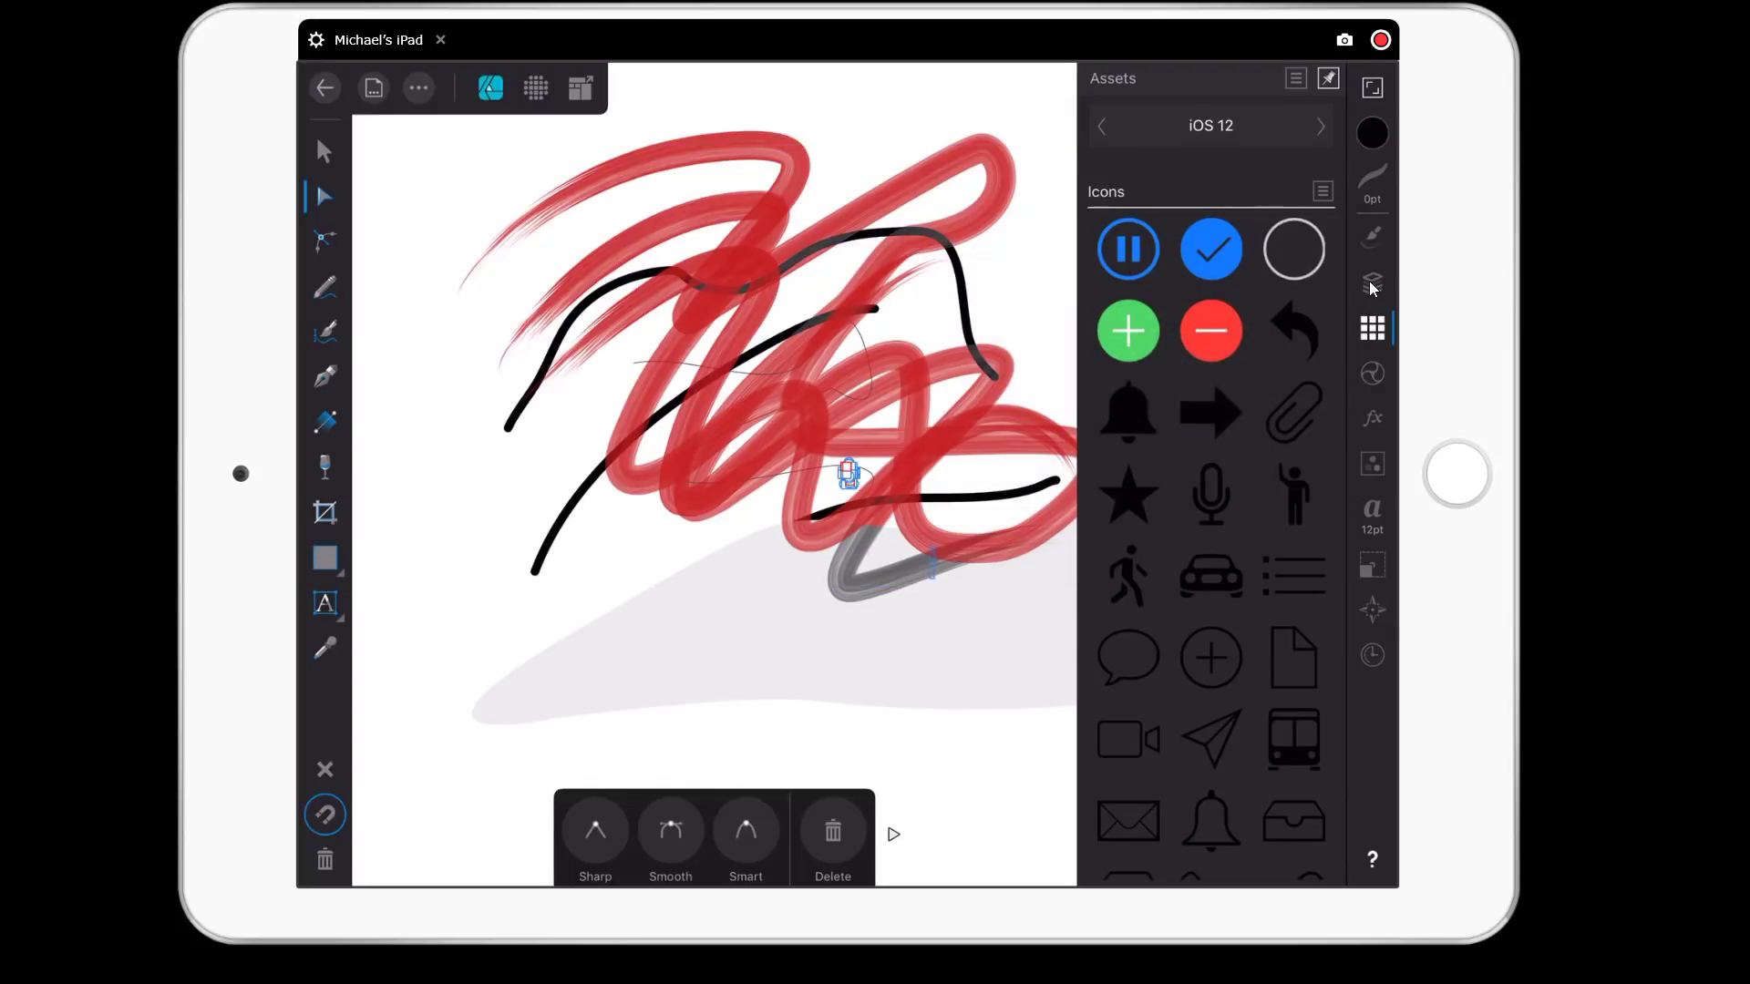
Enlarge the microphone icon by its corner with the Move Tool, making it slightly wider than it is tall.
scroll(857, 469, up, 10)
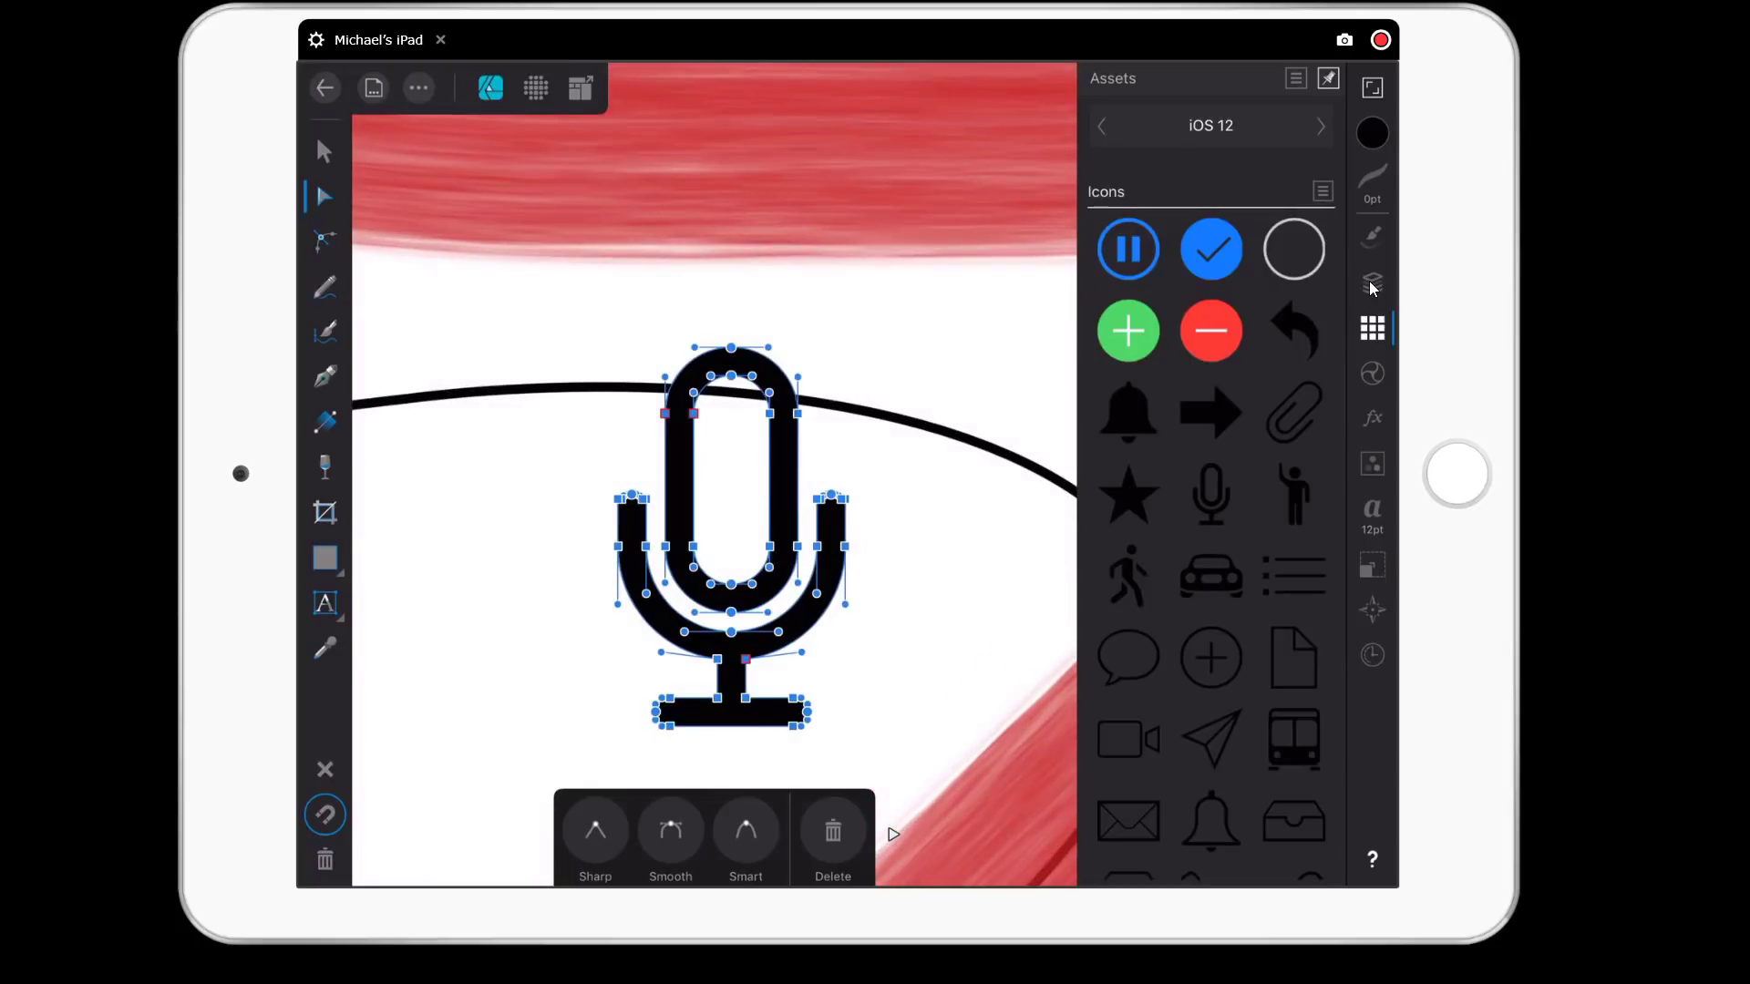
key(v)
drag(846, 726, 1117, 861)
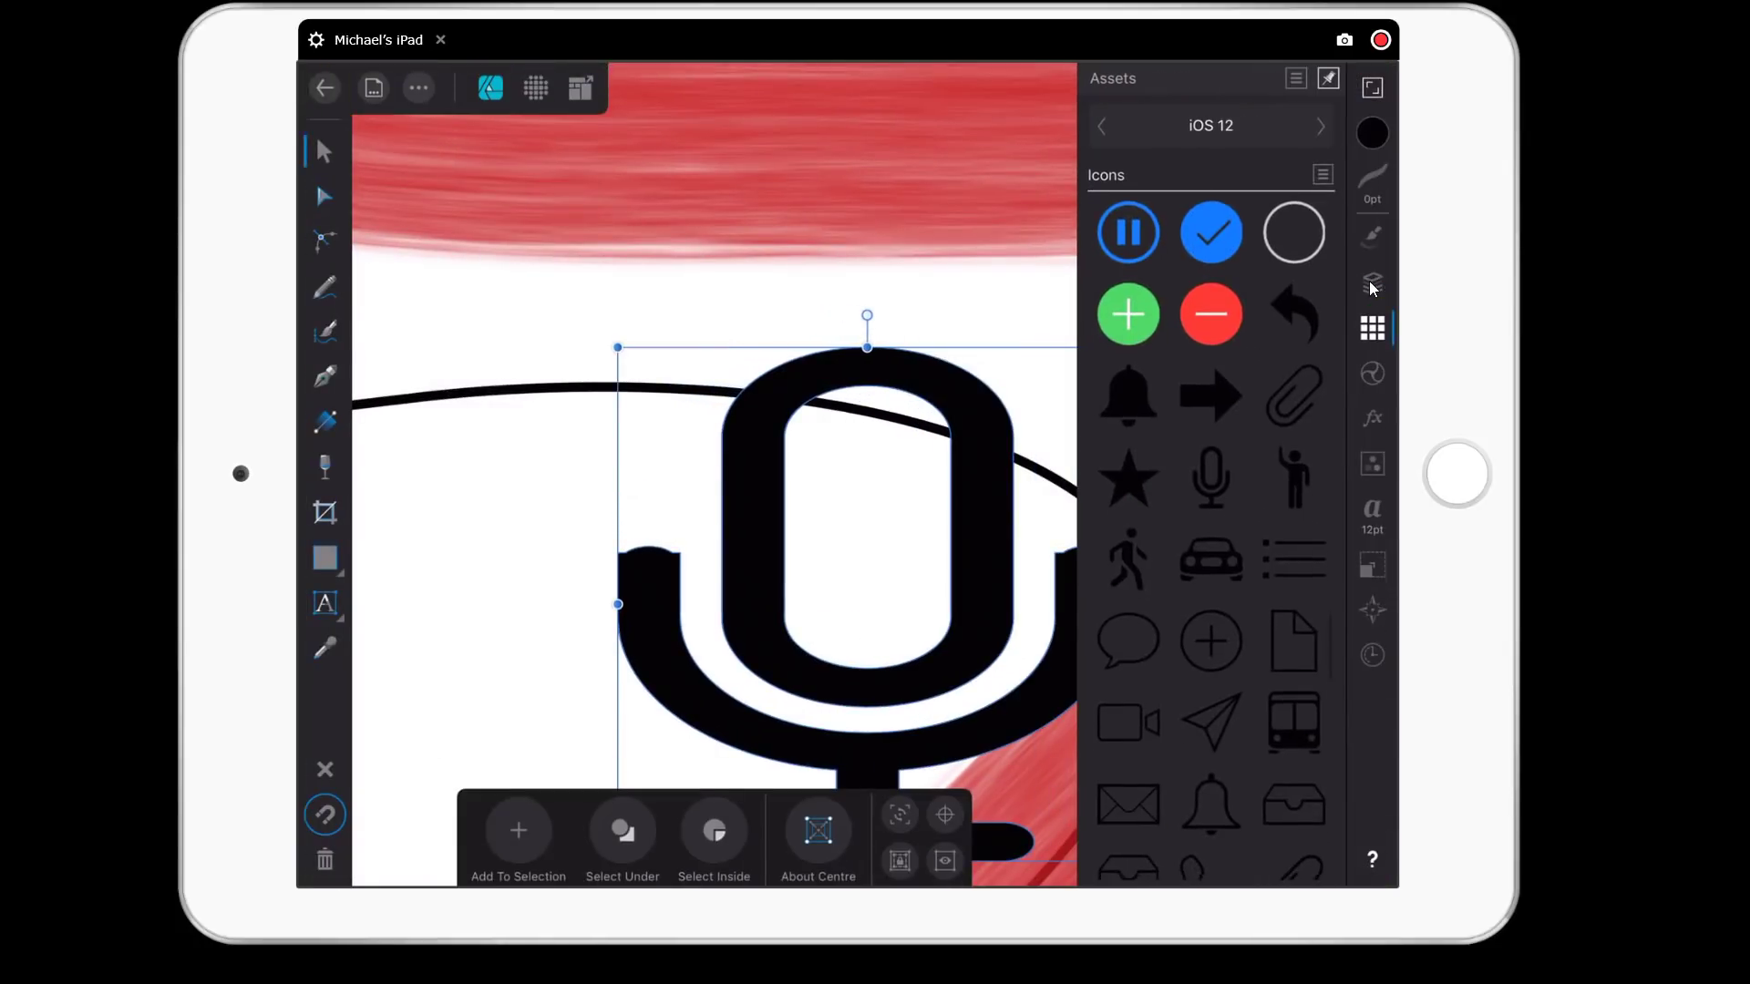
scroll(473, 366, down, 6)
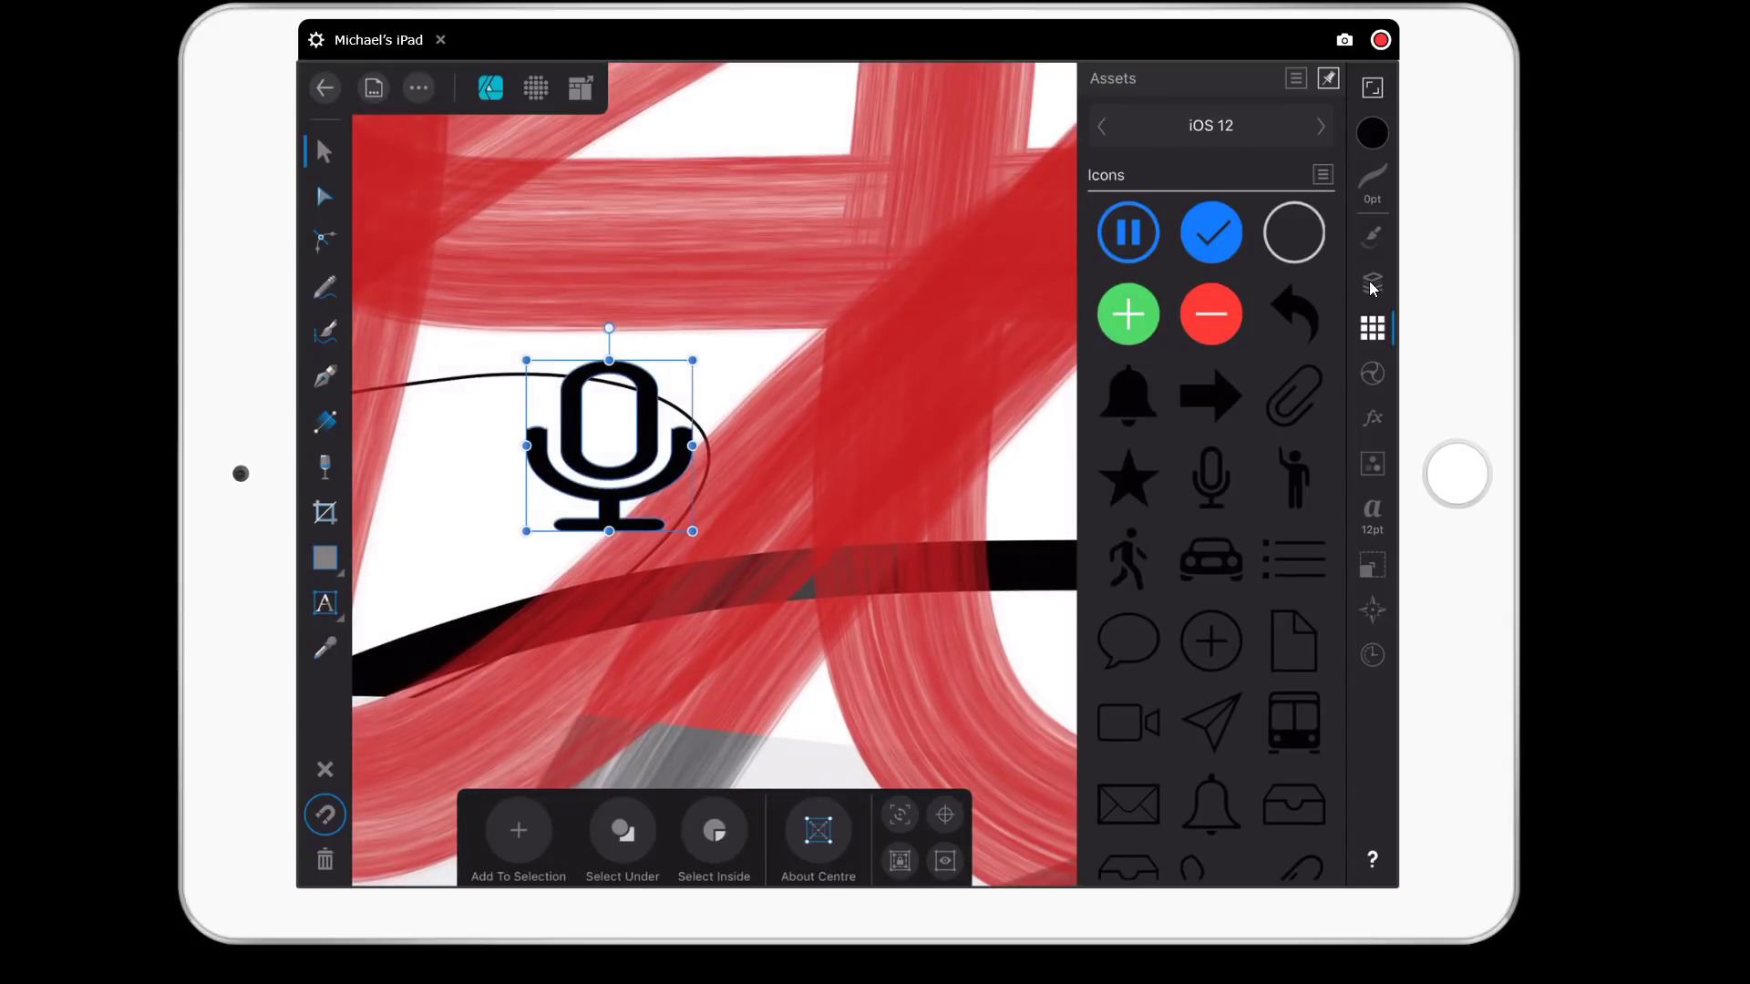
drag(695, 531, 789, 609)
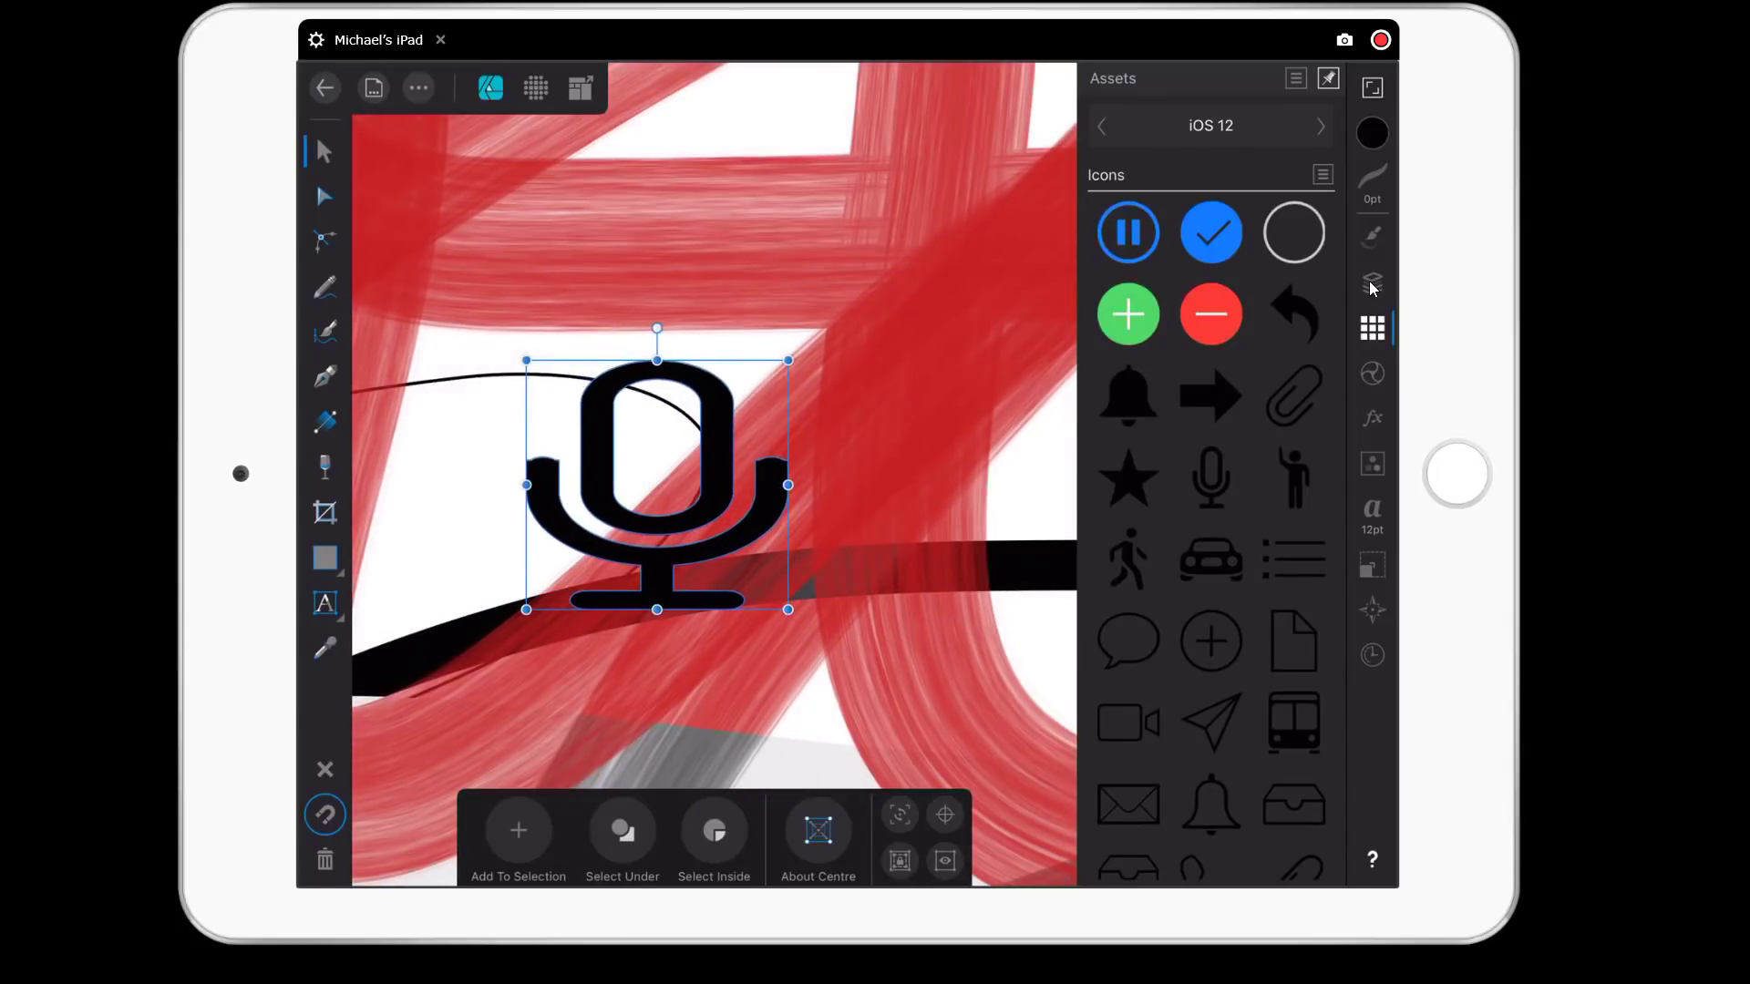
Look at the symbol options with the Sync symbols setting and close them again.
click(1370, 288)
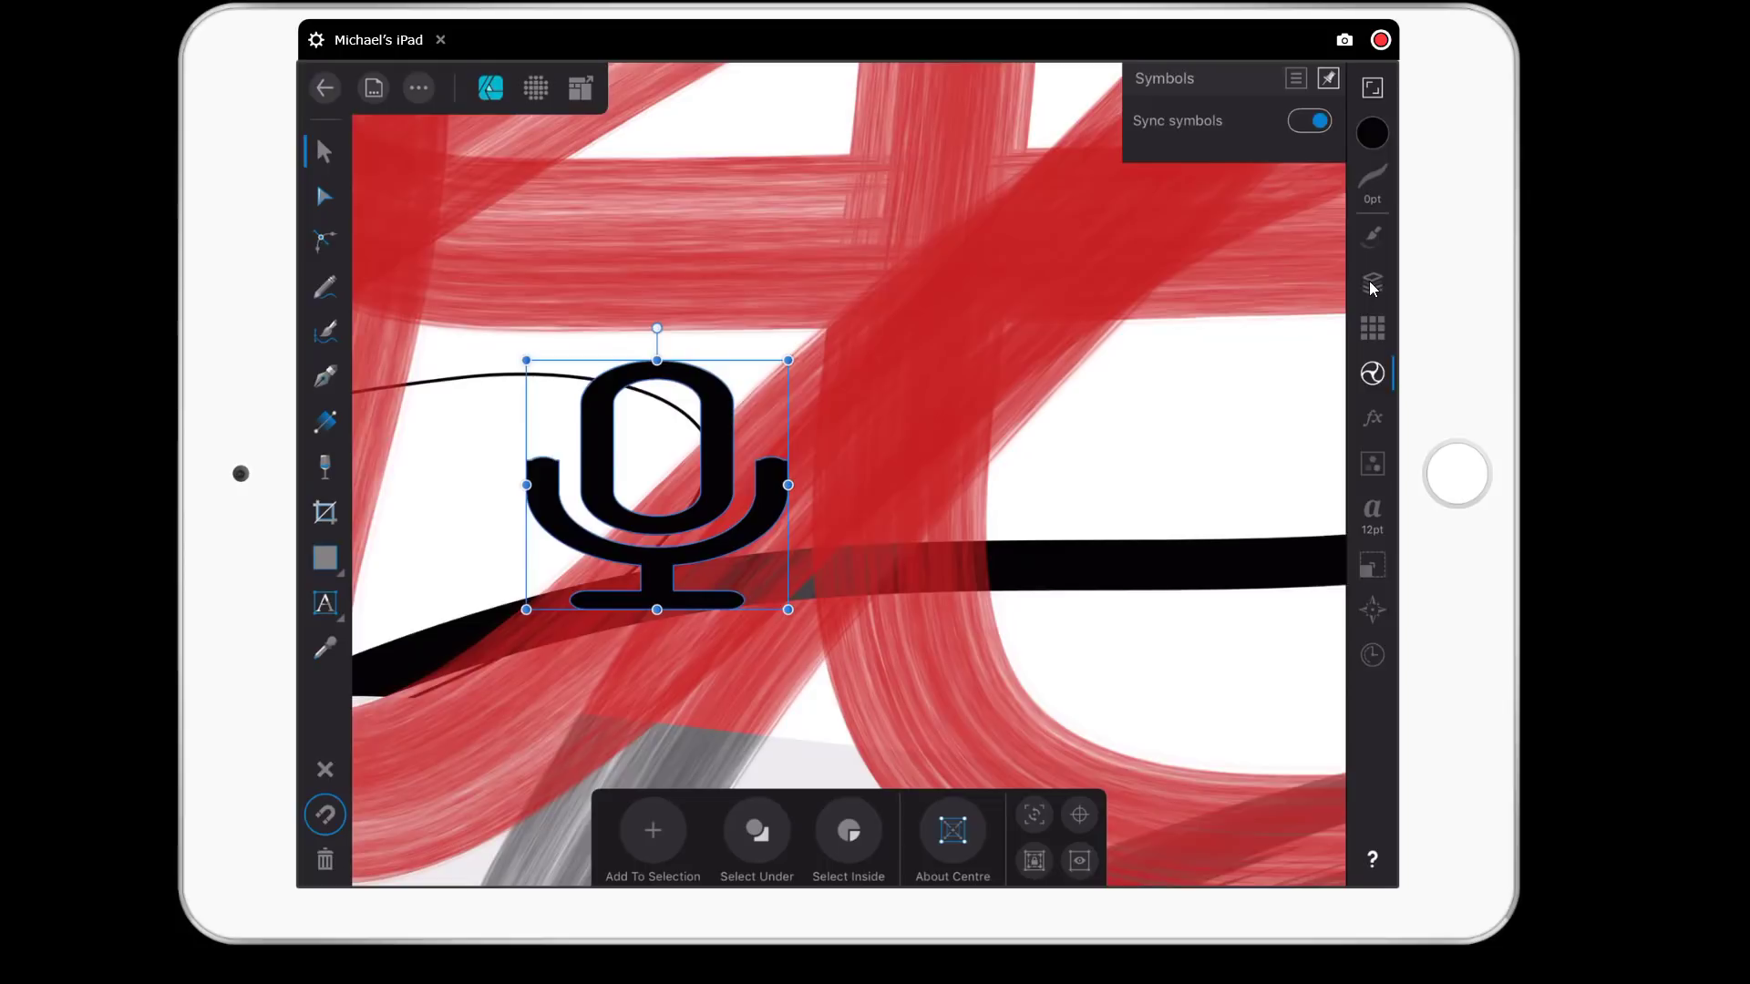
click(1369, 288)
click(1370, 288)
click(1369, 288)
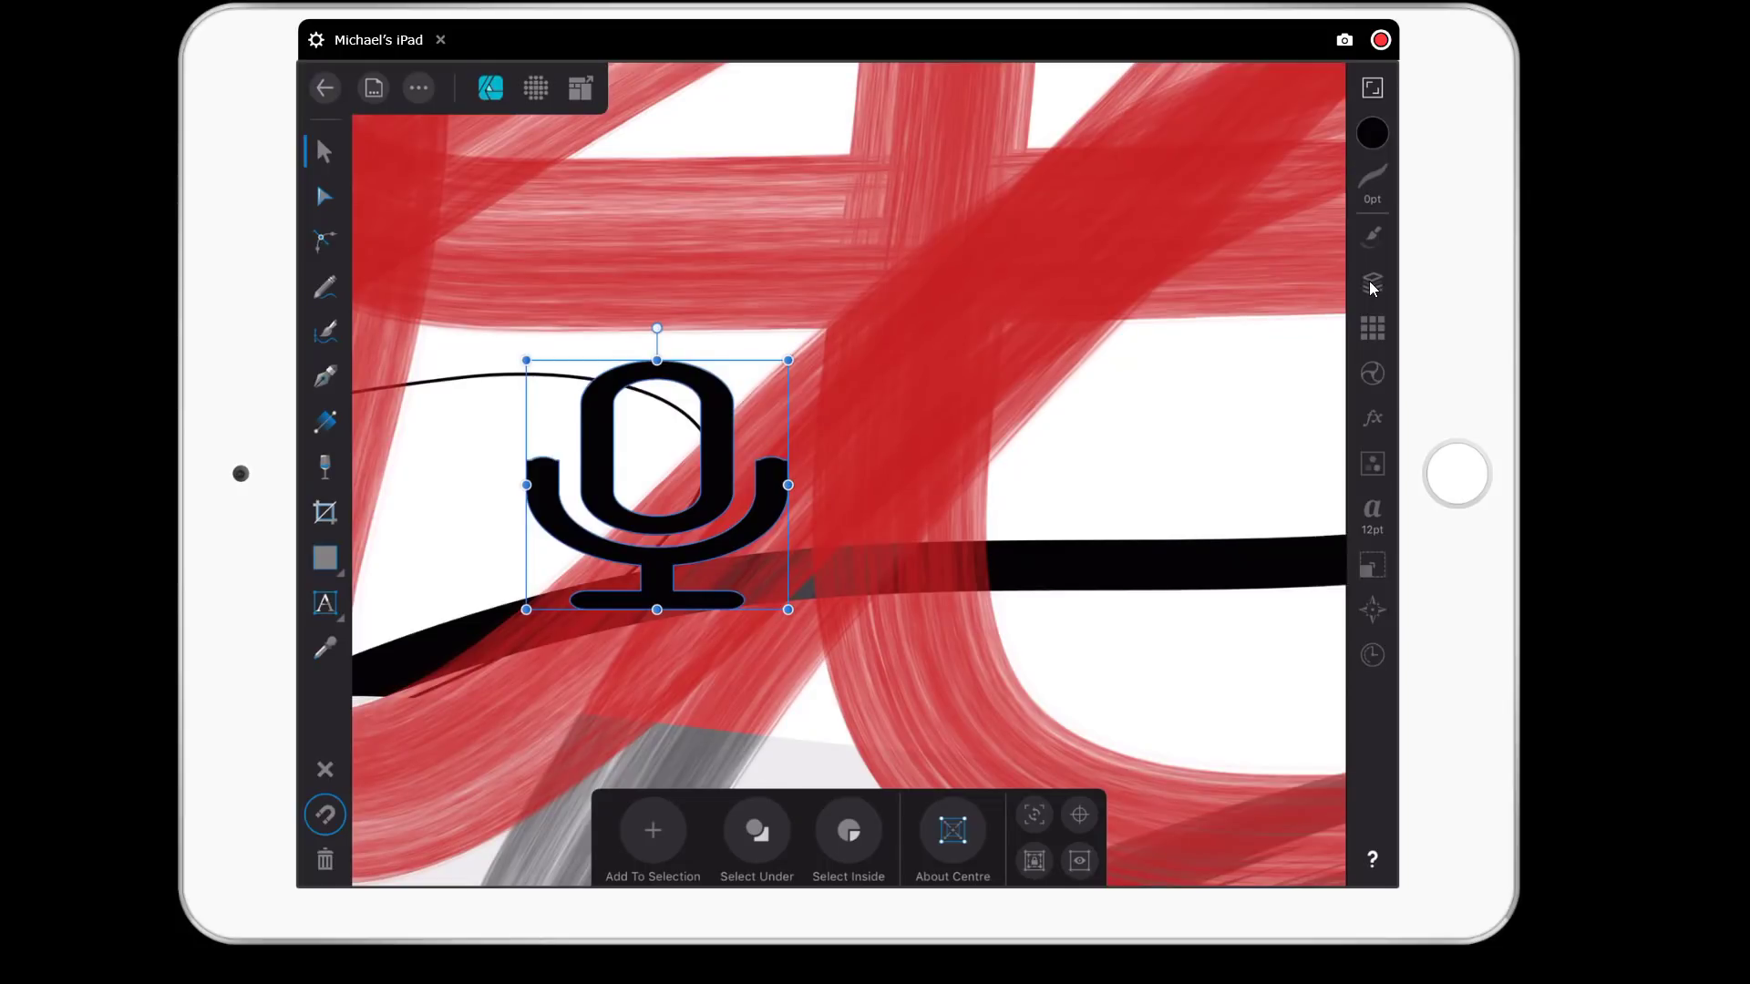
Add an outside Outline layer effect to the microphone icon in a near-white solid colour with a 2 px radius.
click(1370, 288)
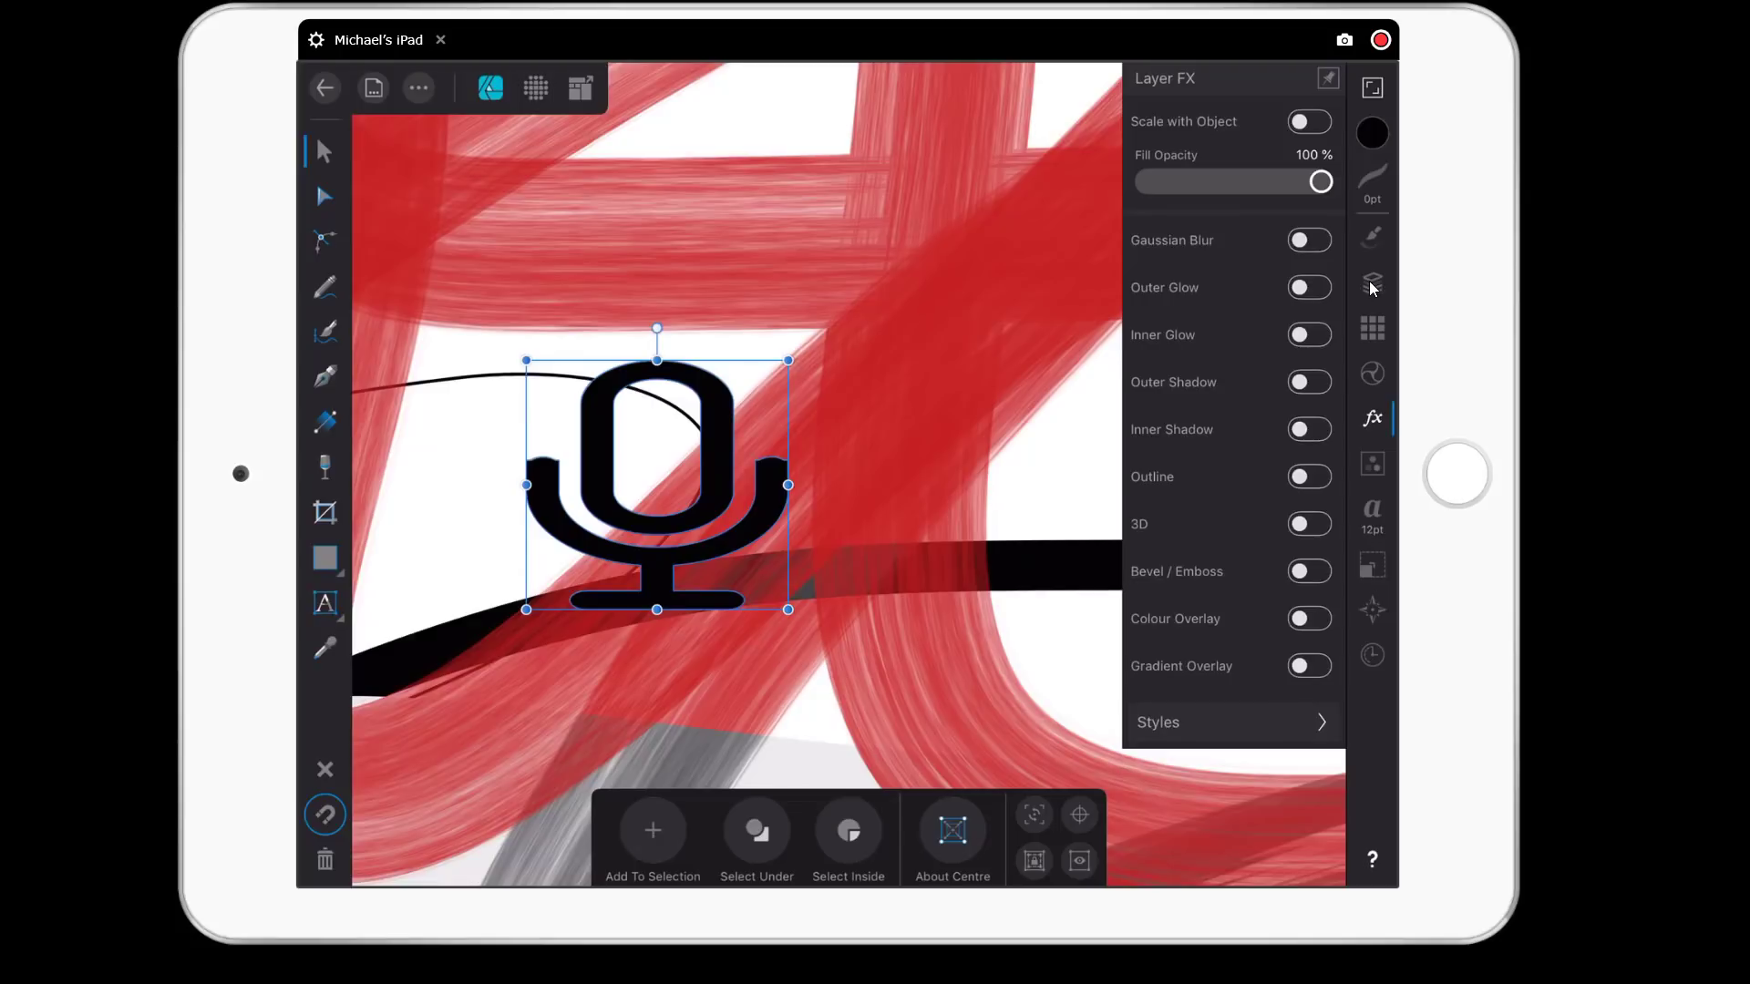
click(1310, 476)
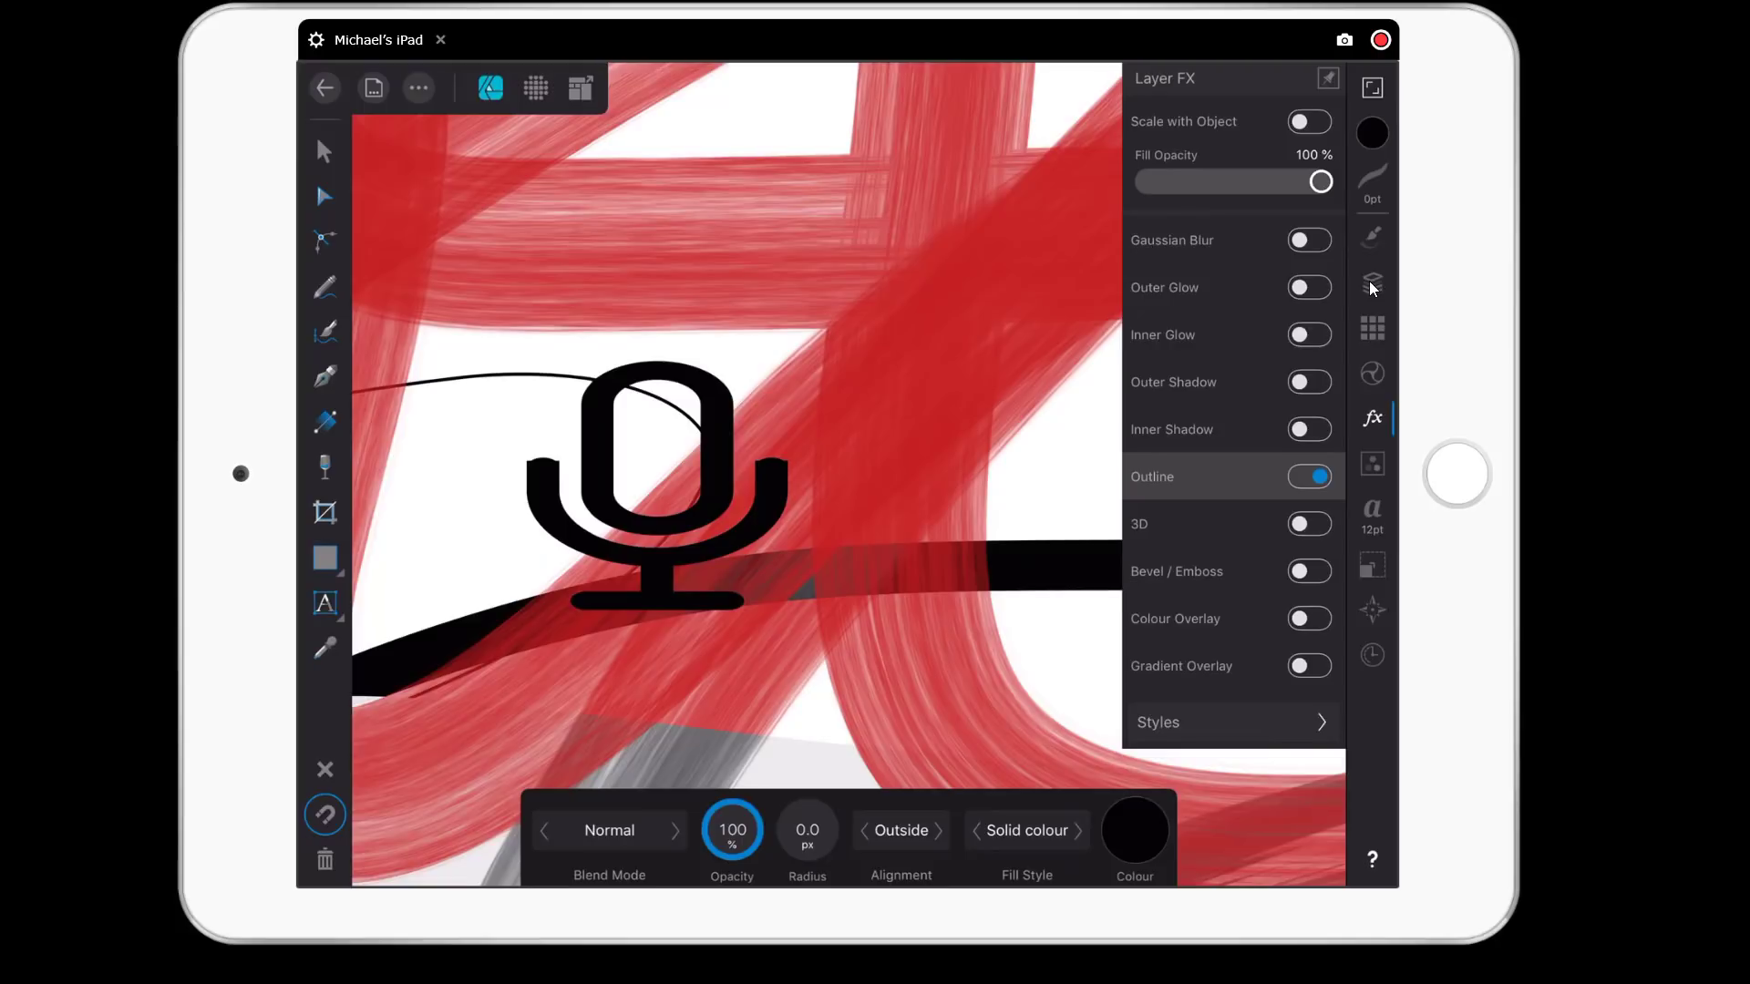
click(1134, 829)
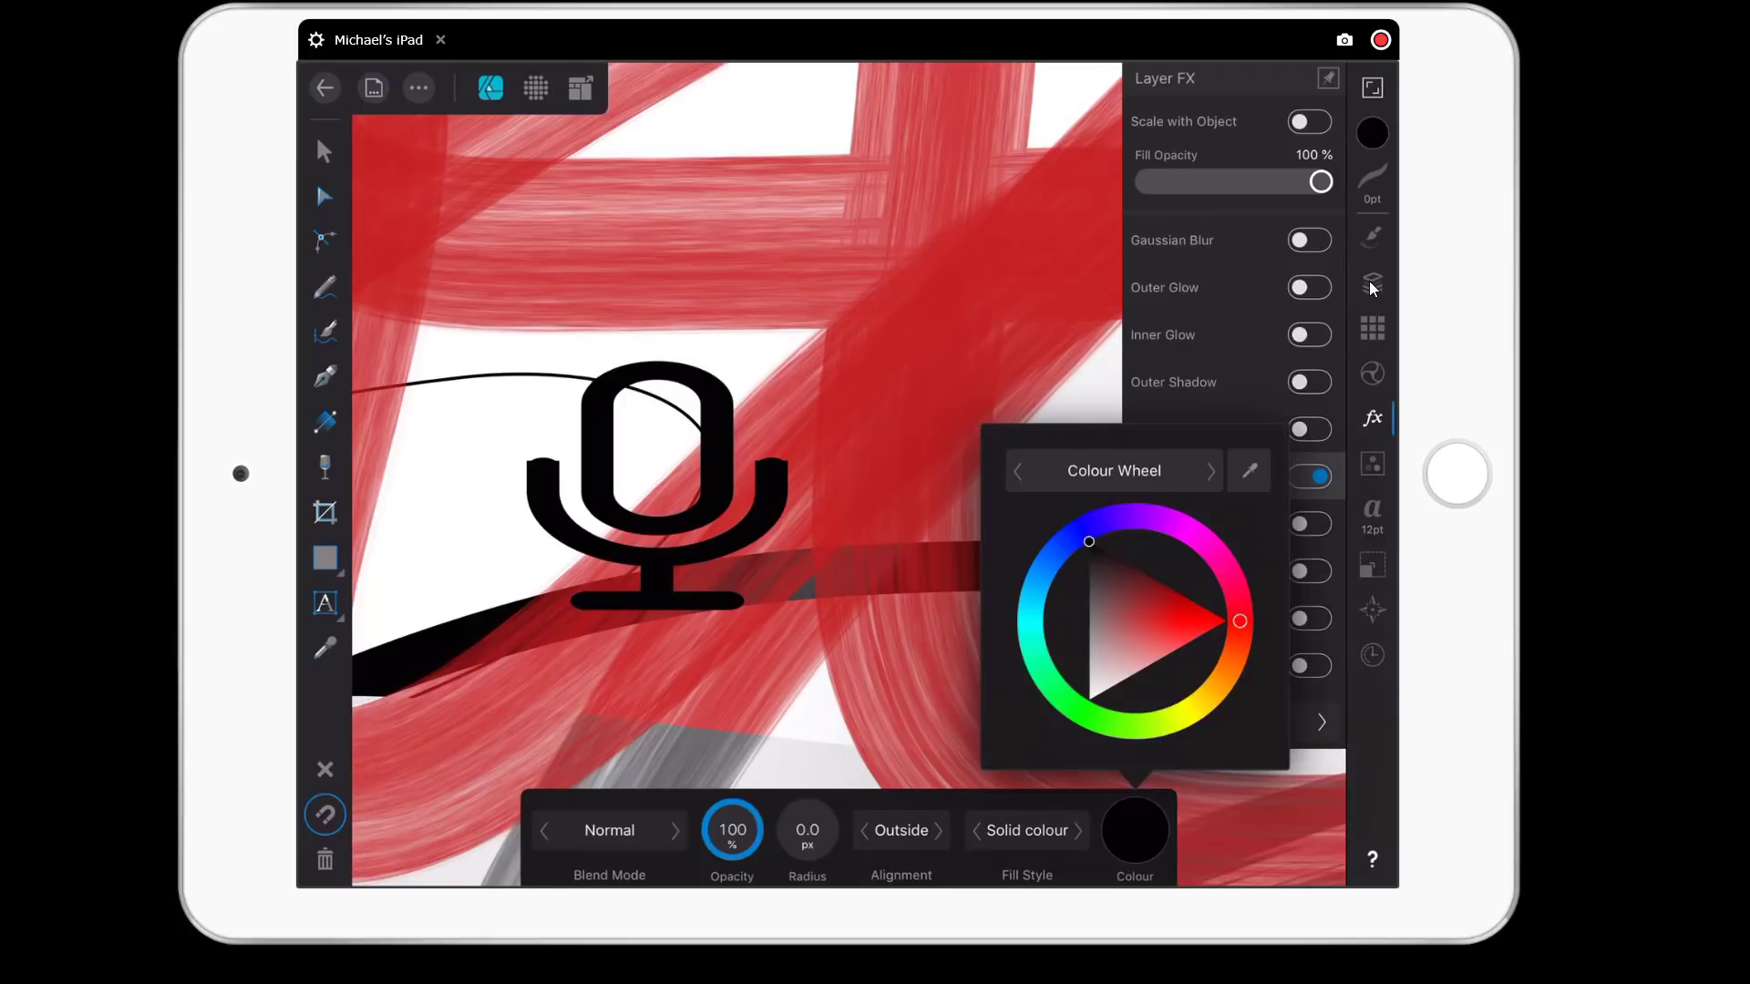
click(1094, 697)
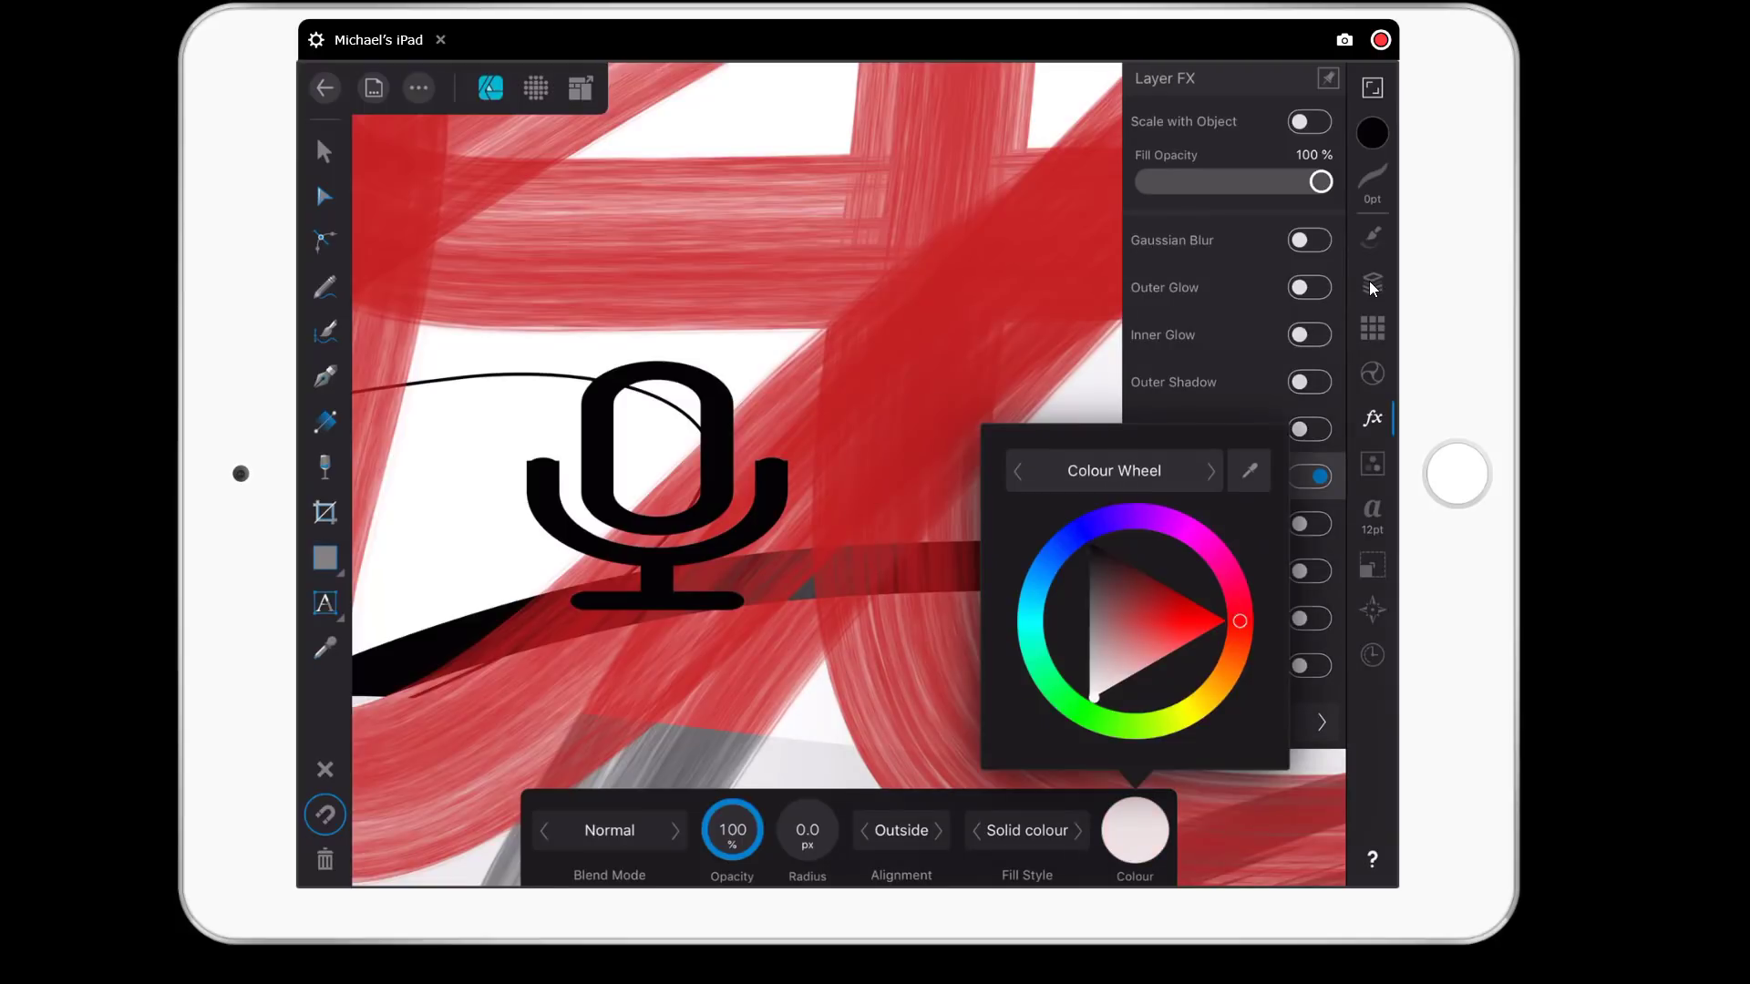
click(1371, 288)
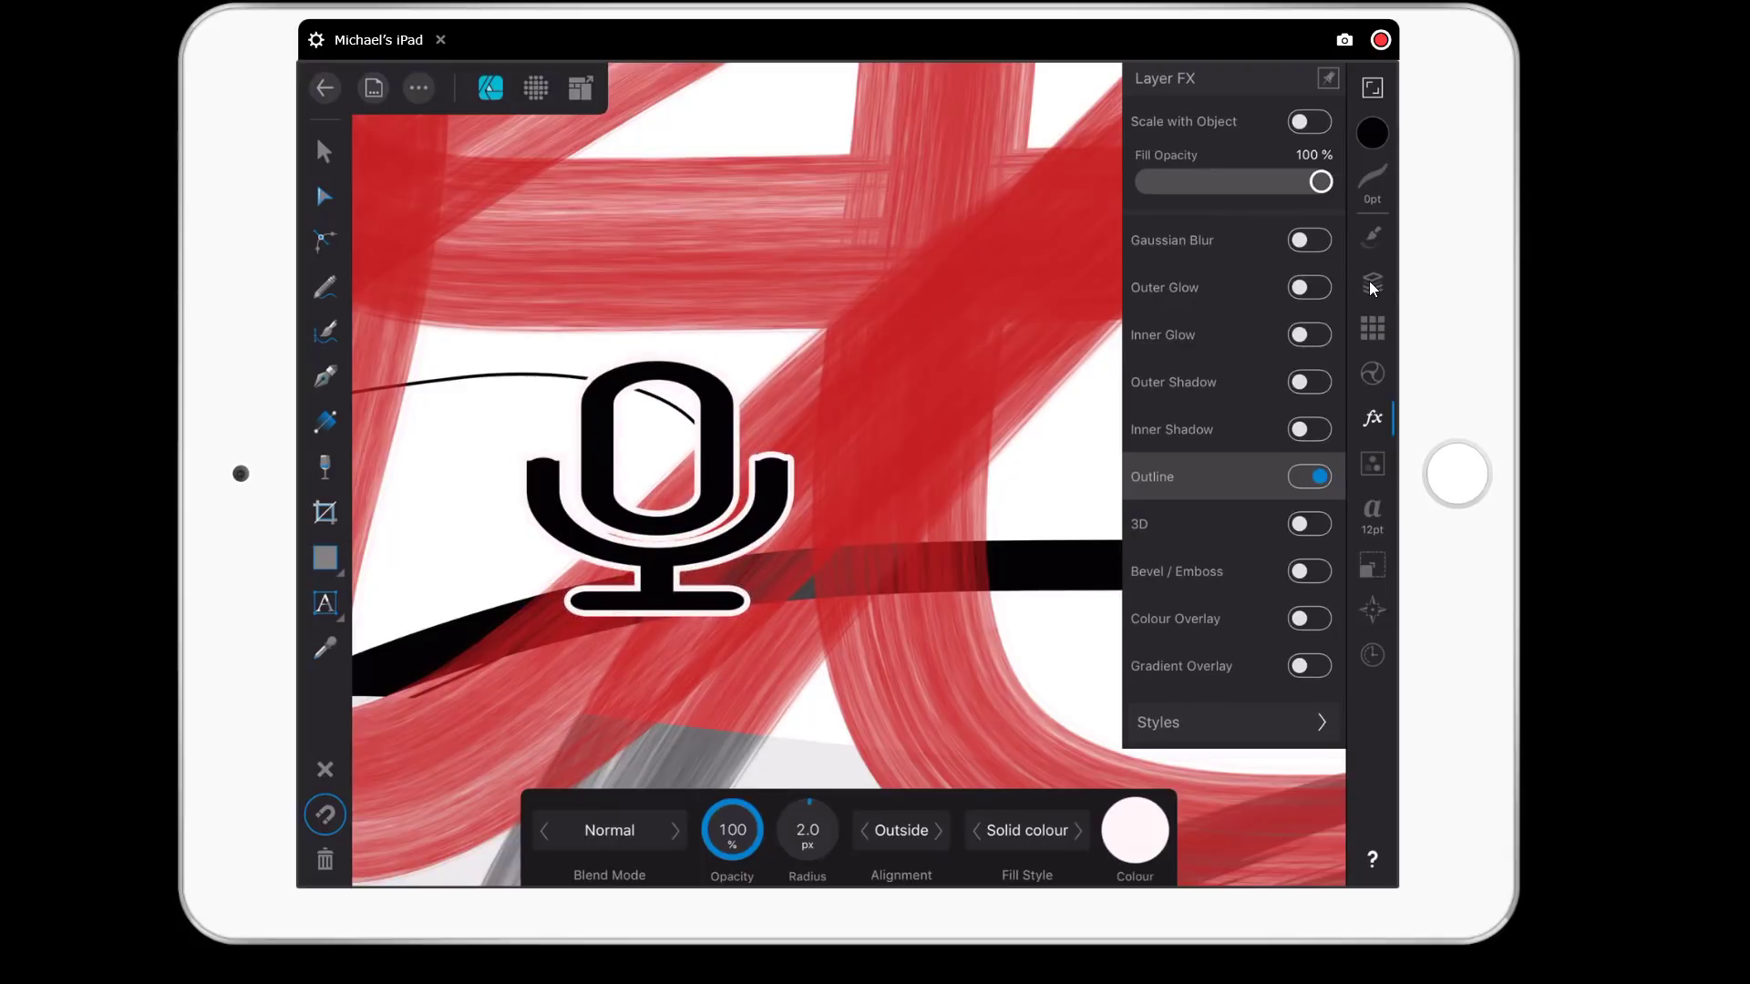
Apply a 1.8 px Gaussian Blur and a dark red Colour Overlay at 100 % opacity to the microphone icon.
click(1309, 240)
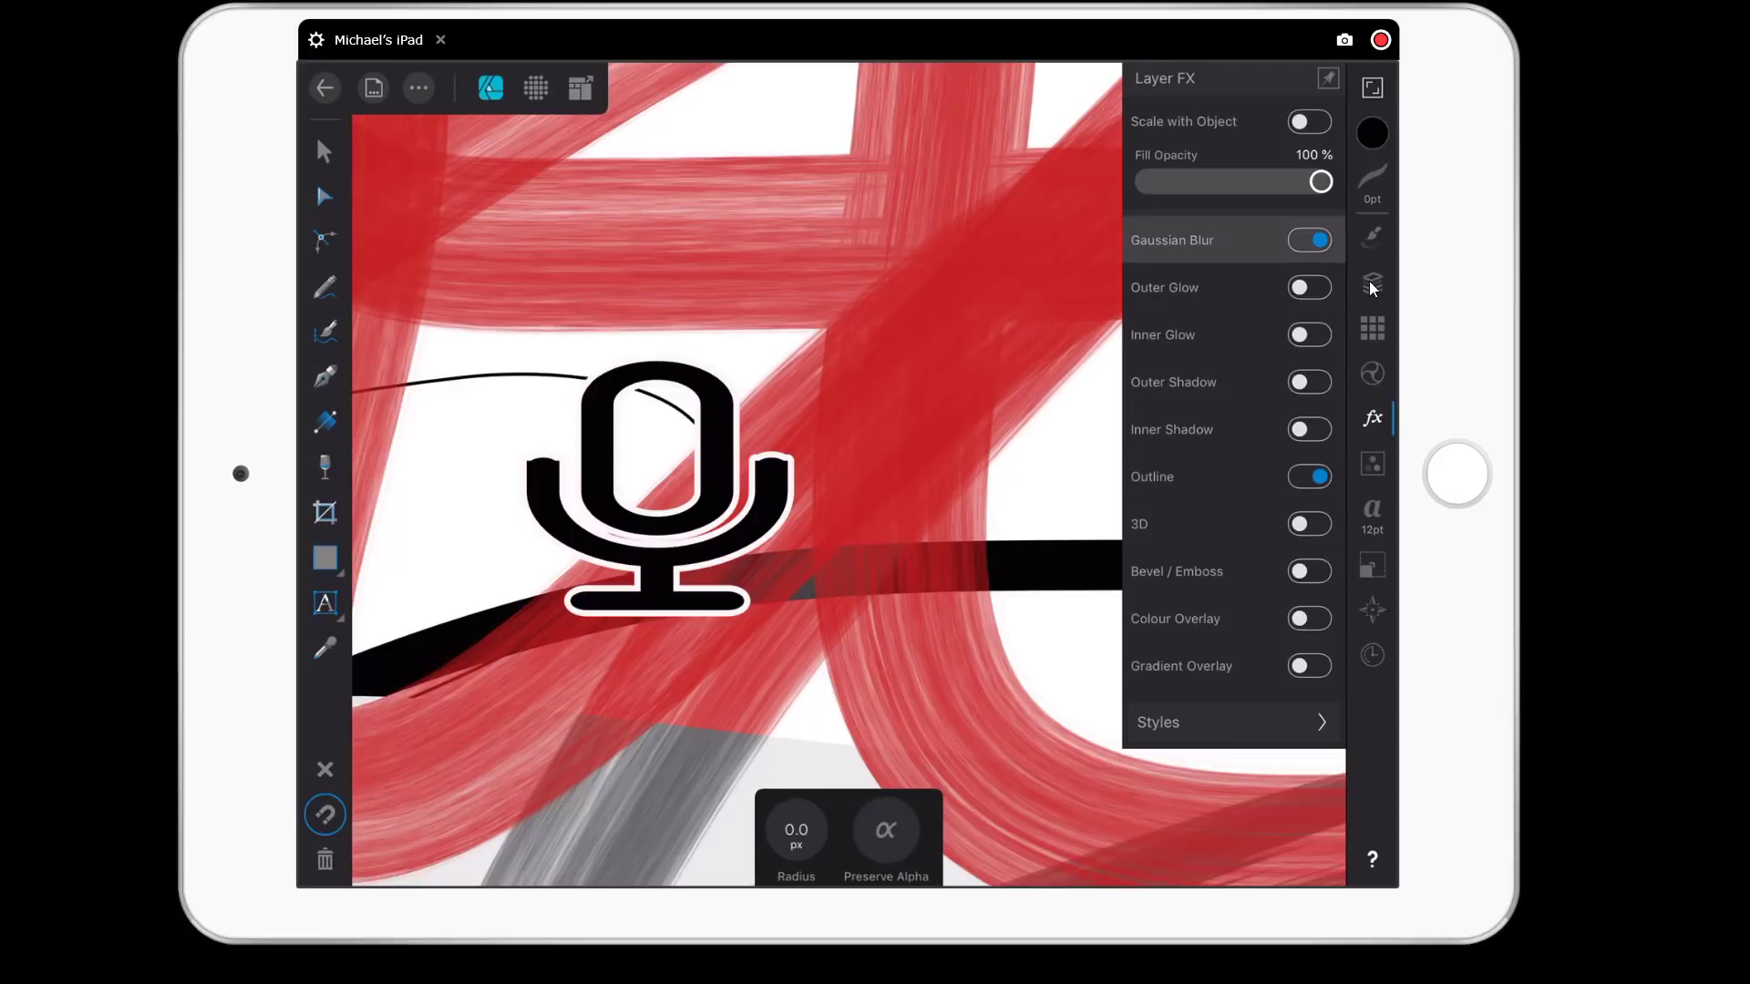
mouse_move(797, 830)
mouse_down()
mouse_move(857, 827)
mouse_move(795, 827)
mouse_up()
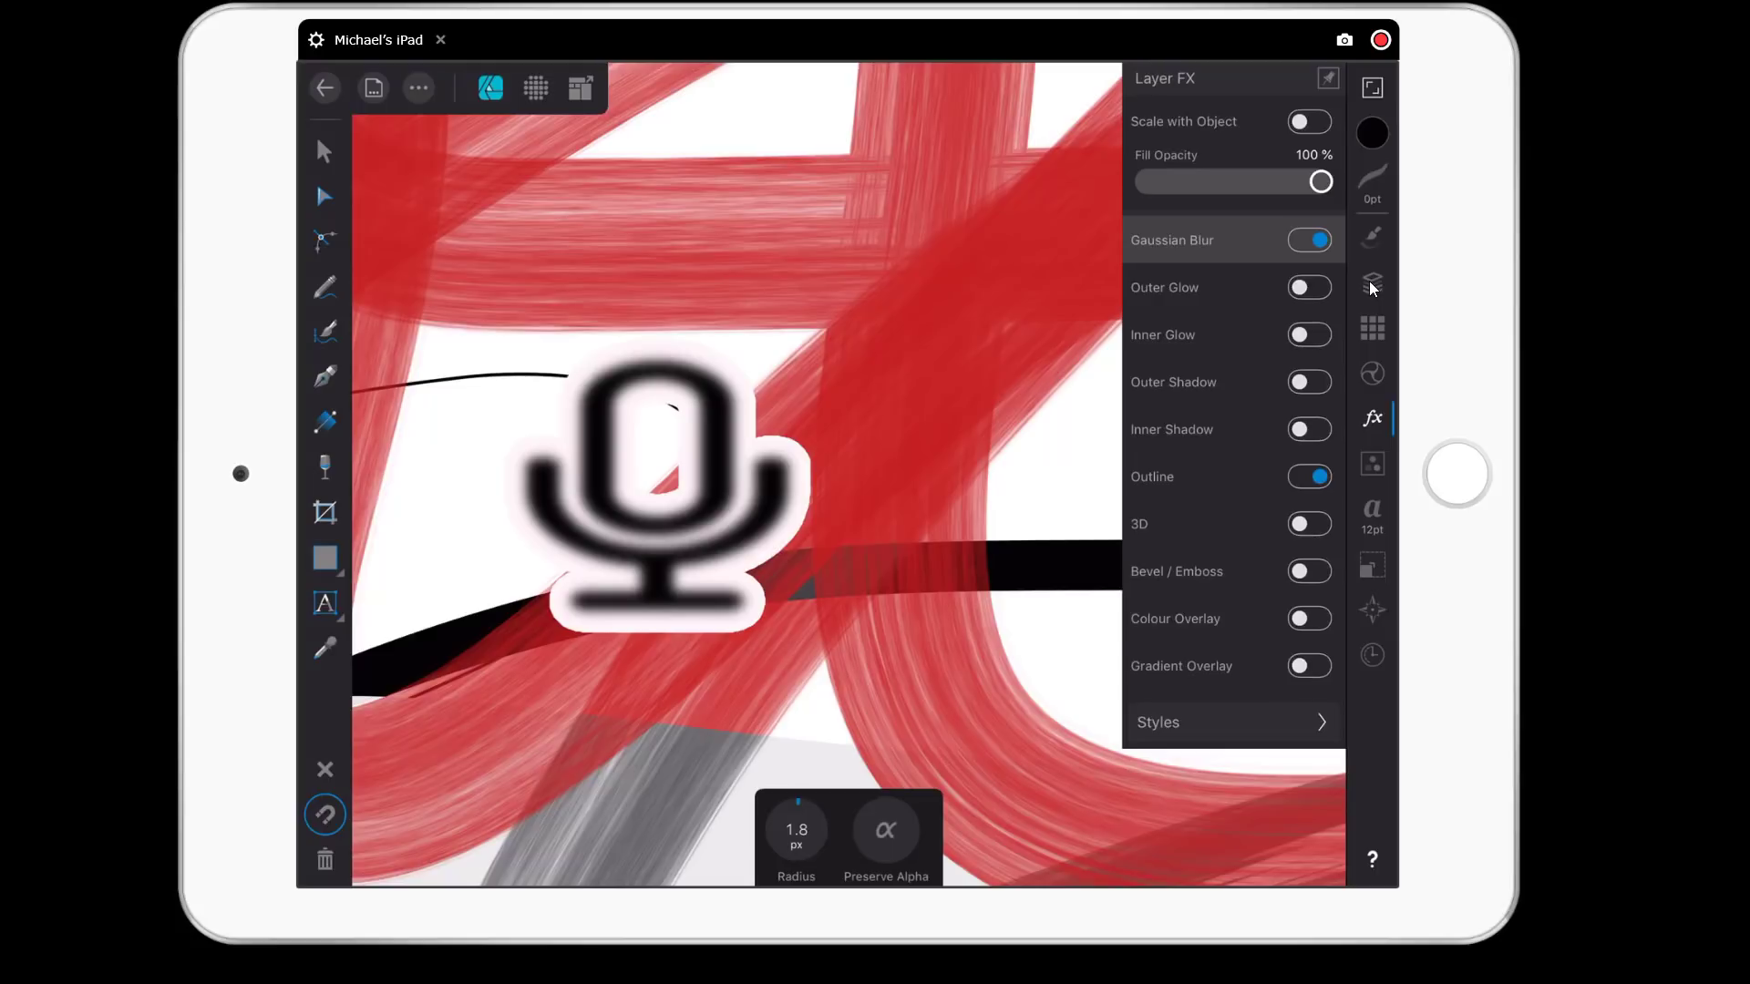
click(1174, 619)
click(1309, 619)
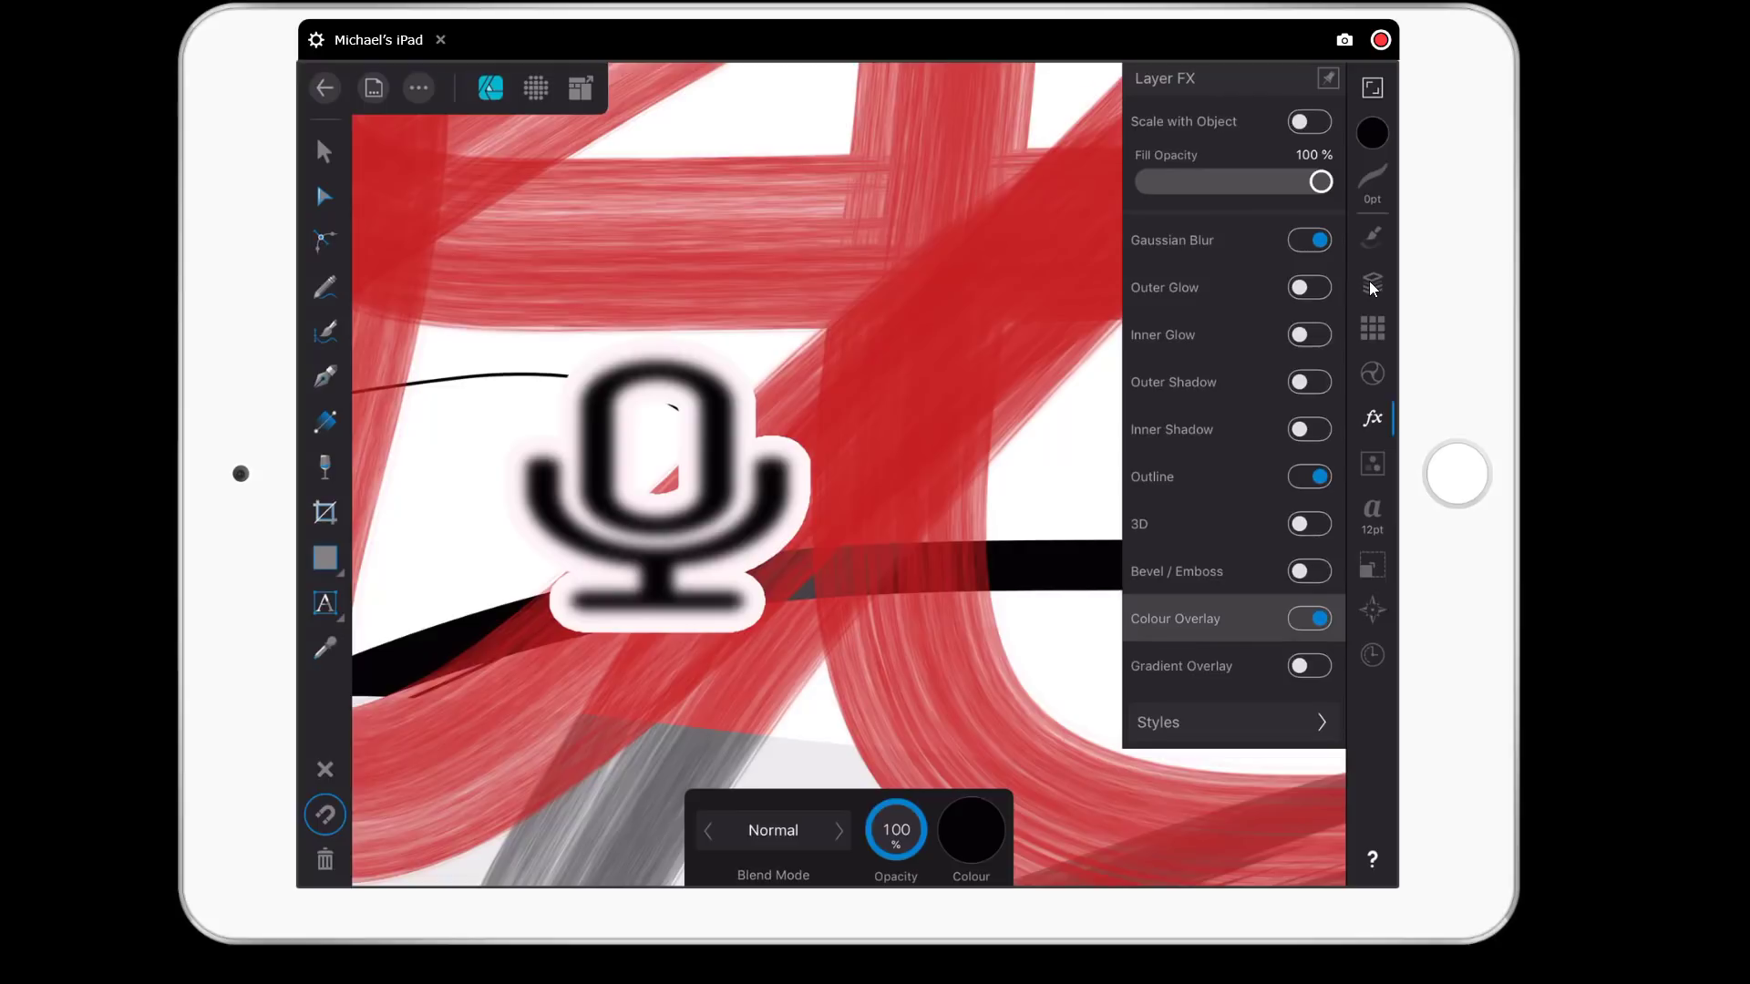
click(971, 830)
click(946, 608)
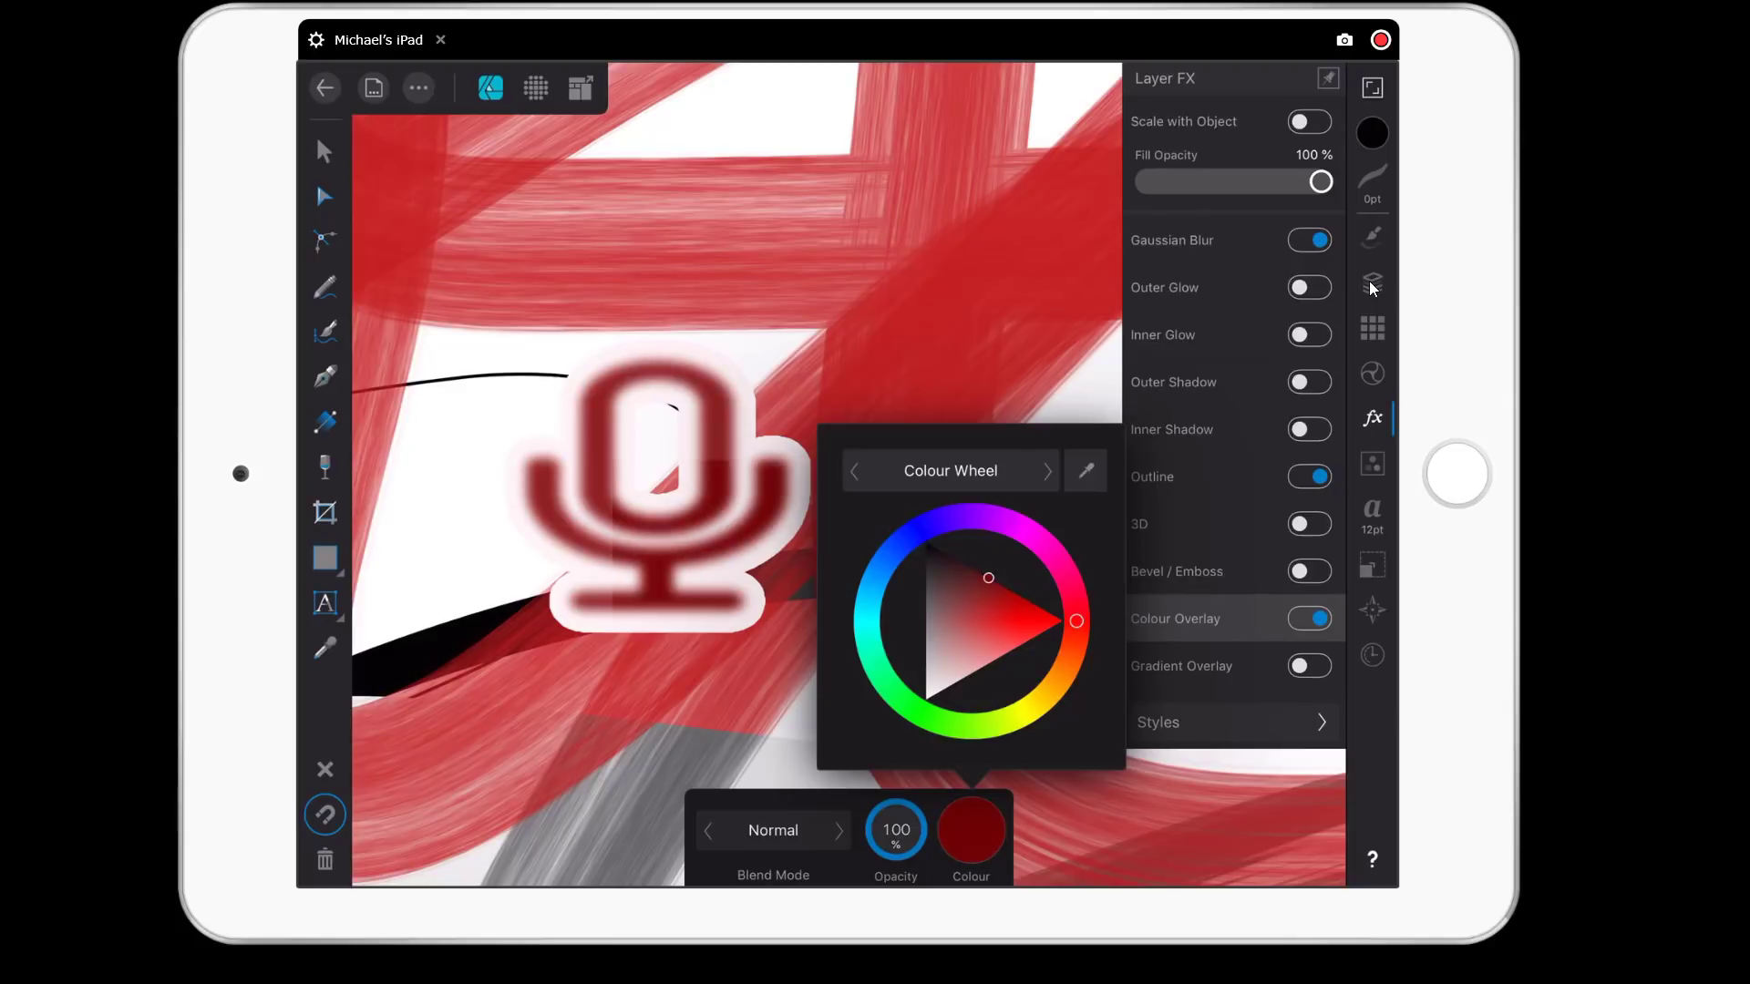
drag(988, 578, 1006, 587)
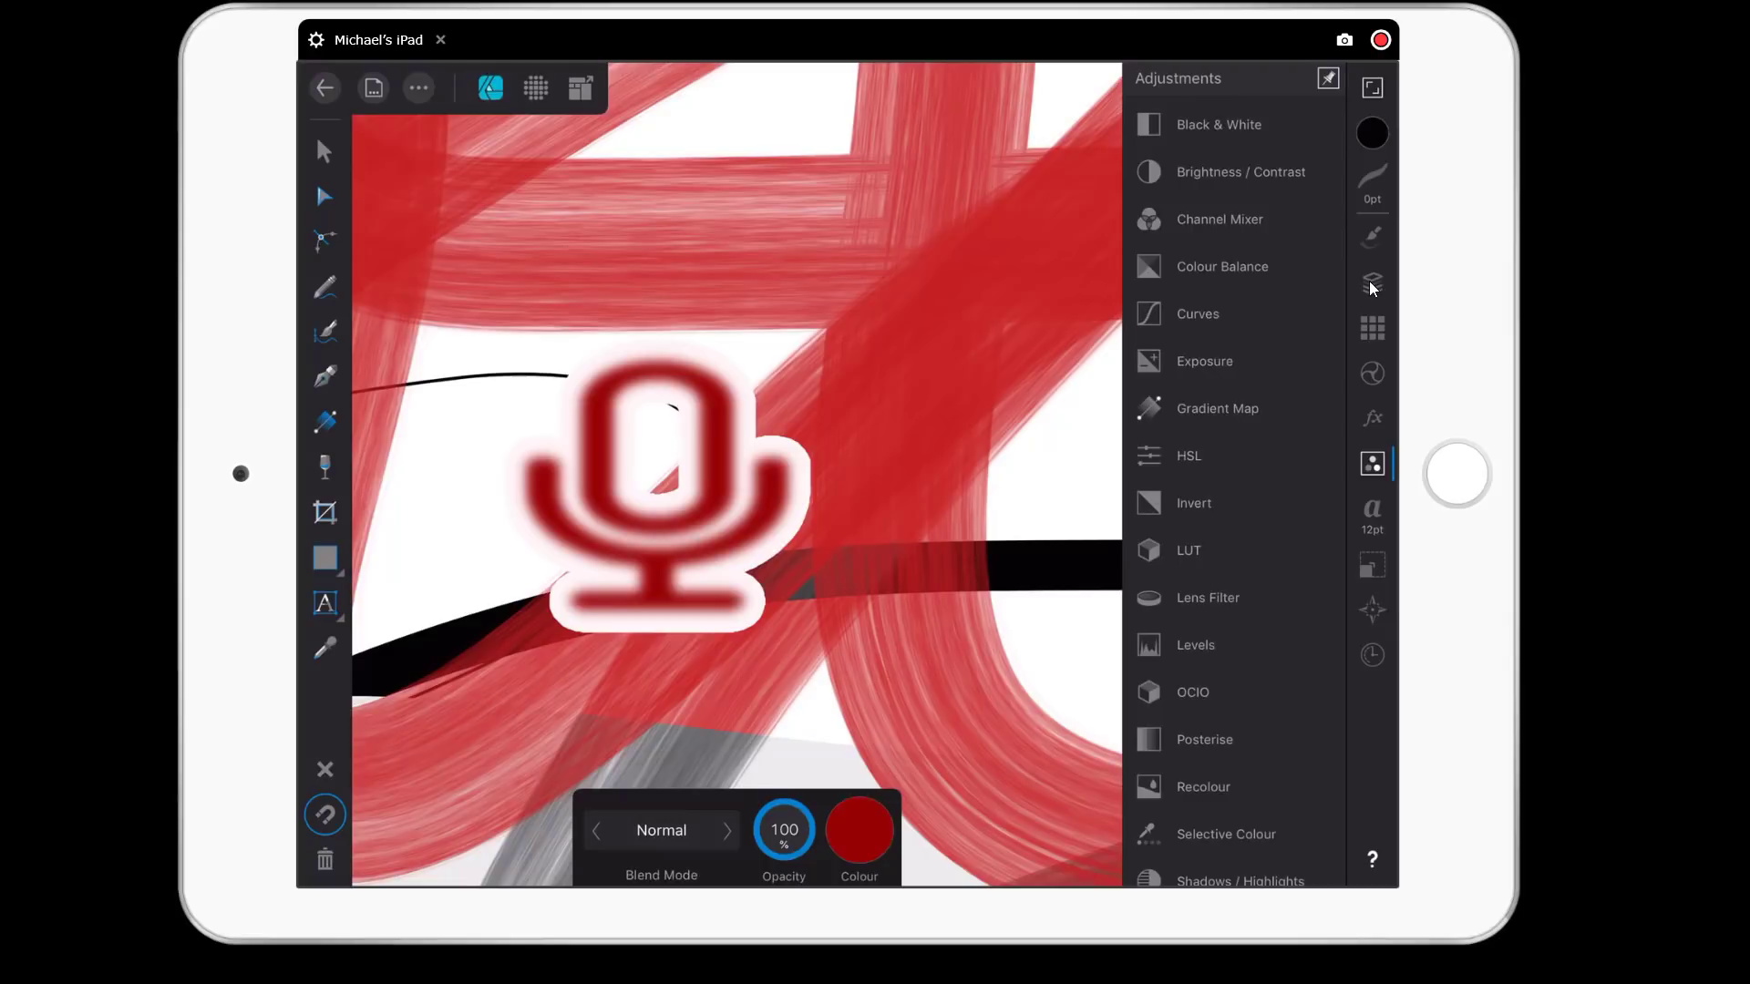
Look through the list of available adjustments and display the text formatting options.
scroll(1233, 474, down, 3)
scroll(1233, 473, up, 3)
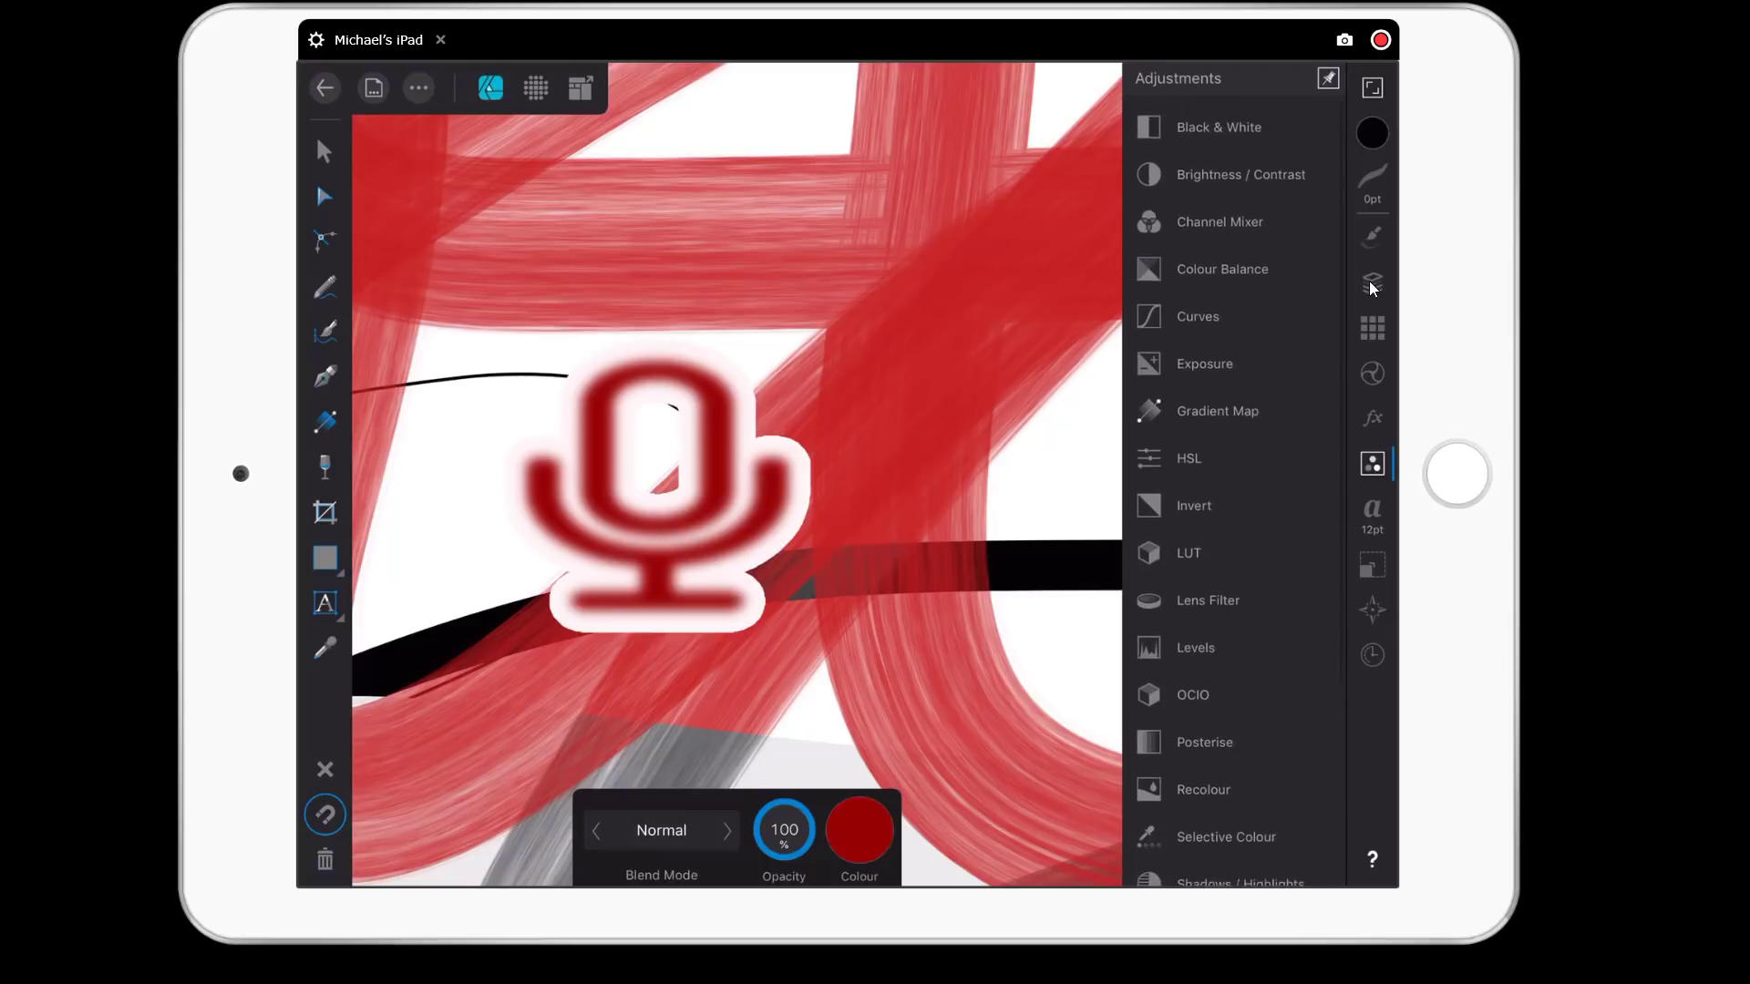
click(1371, 512)
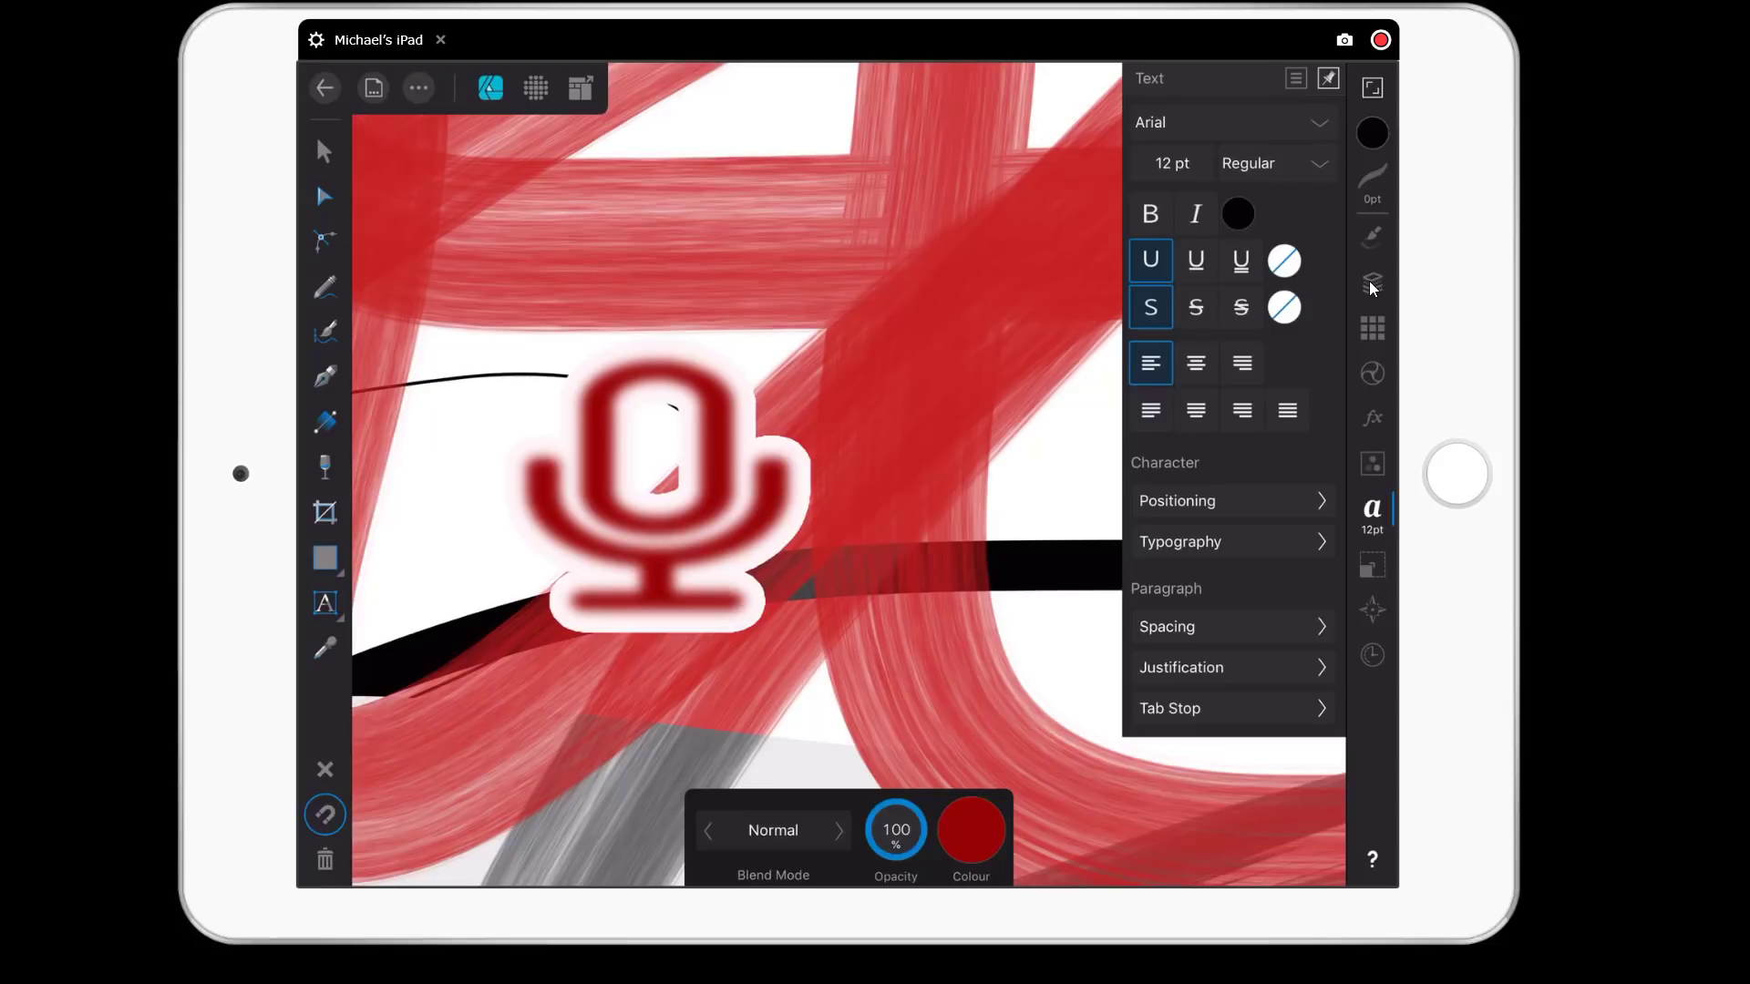
Place an art text object with a font size of about 254 pt over the scribbles.
click(326, 608)
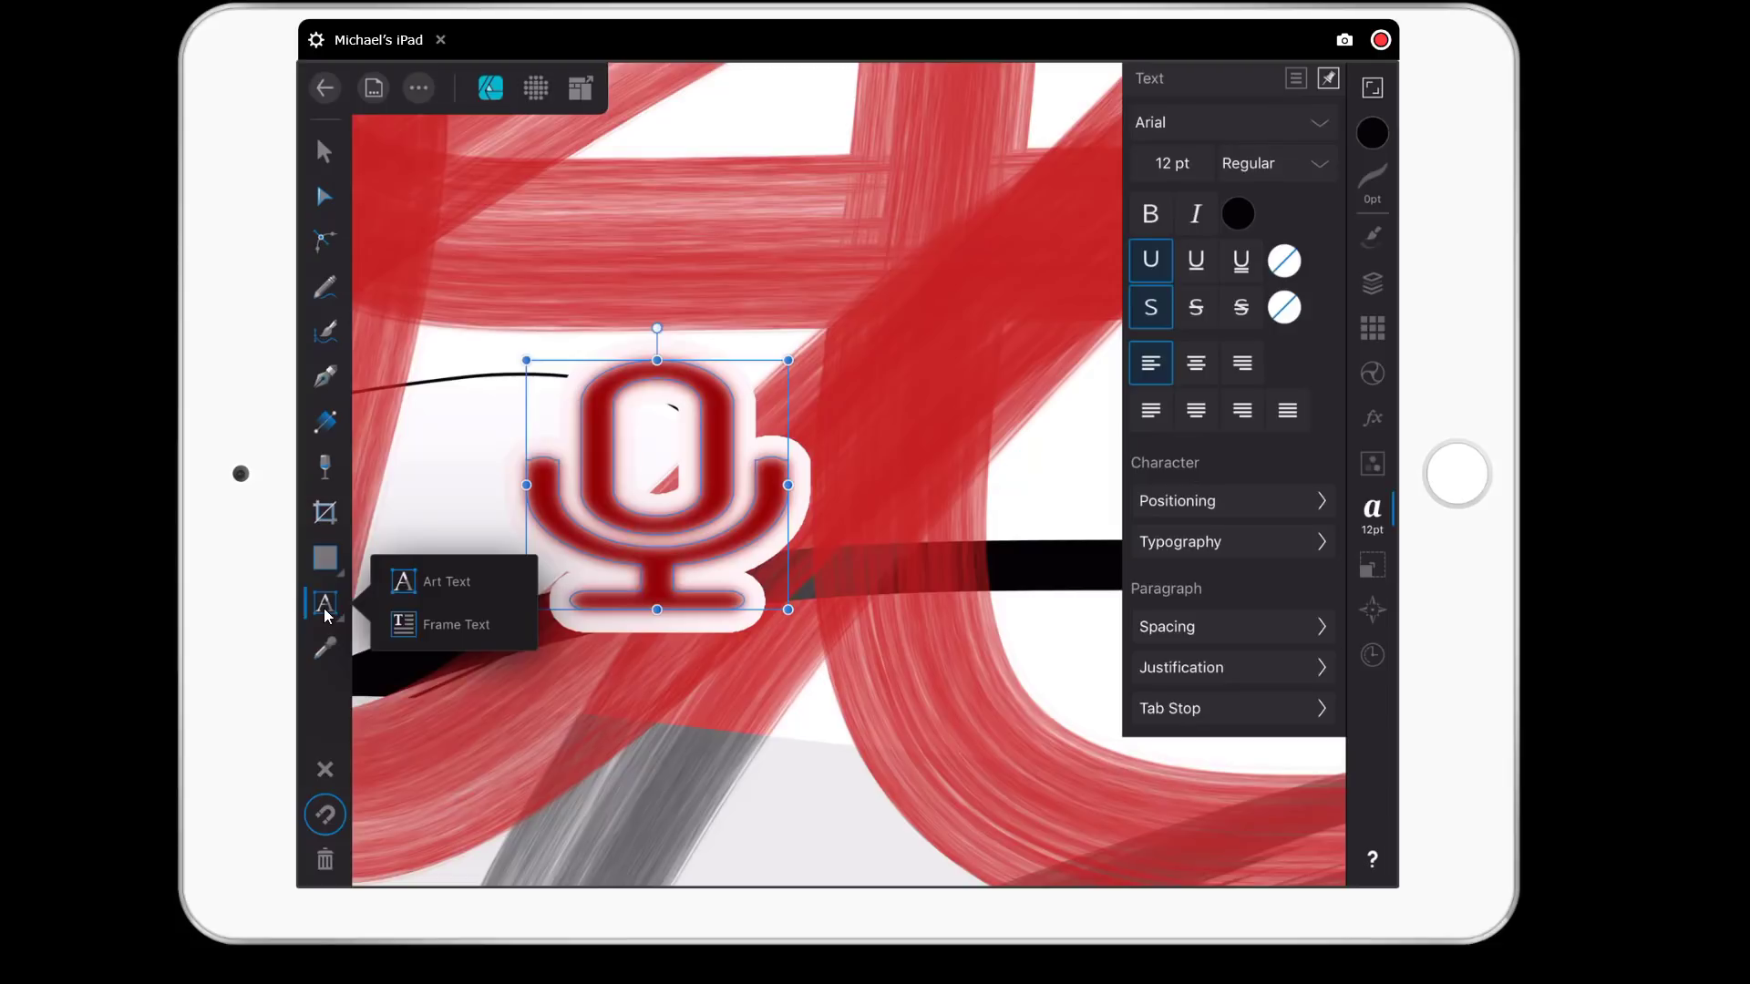
click(324, 609)
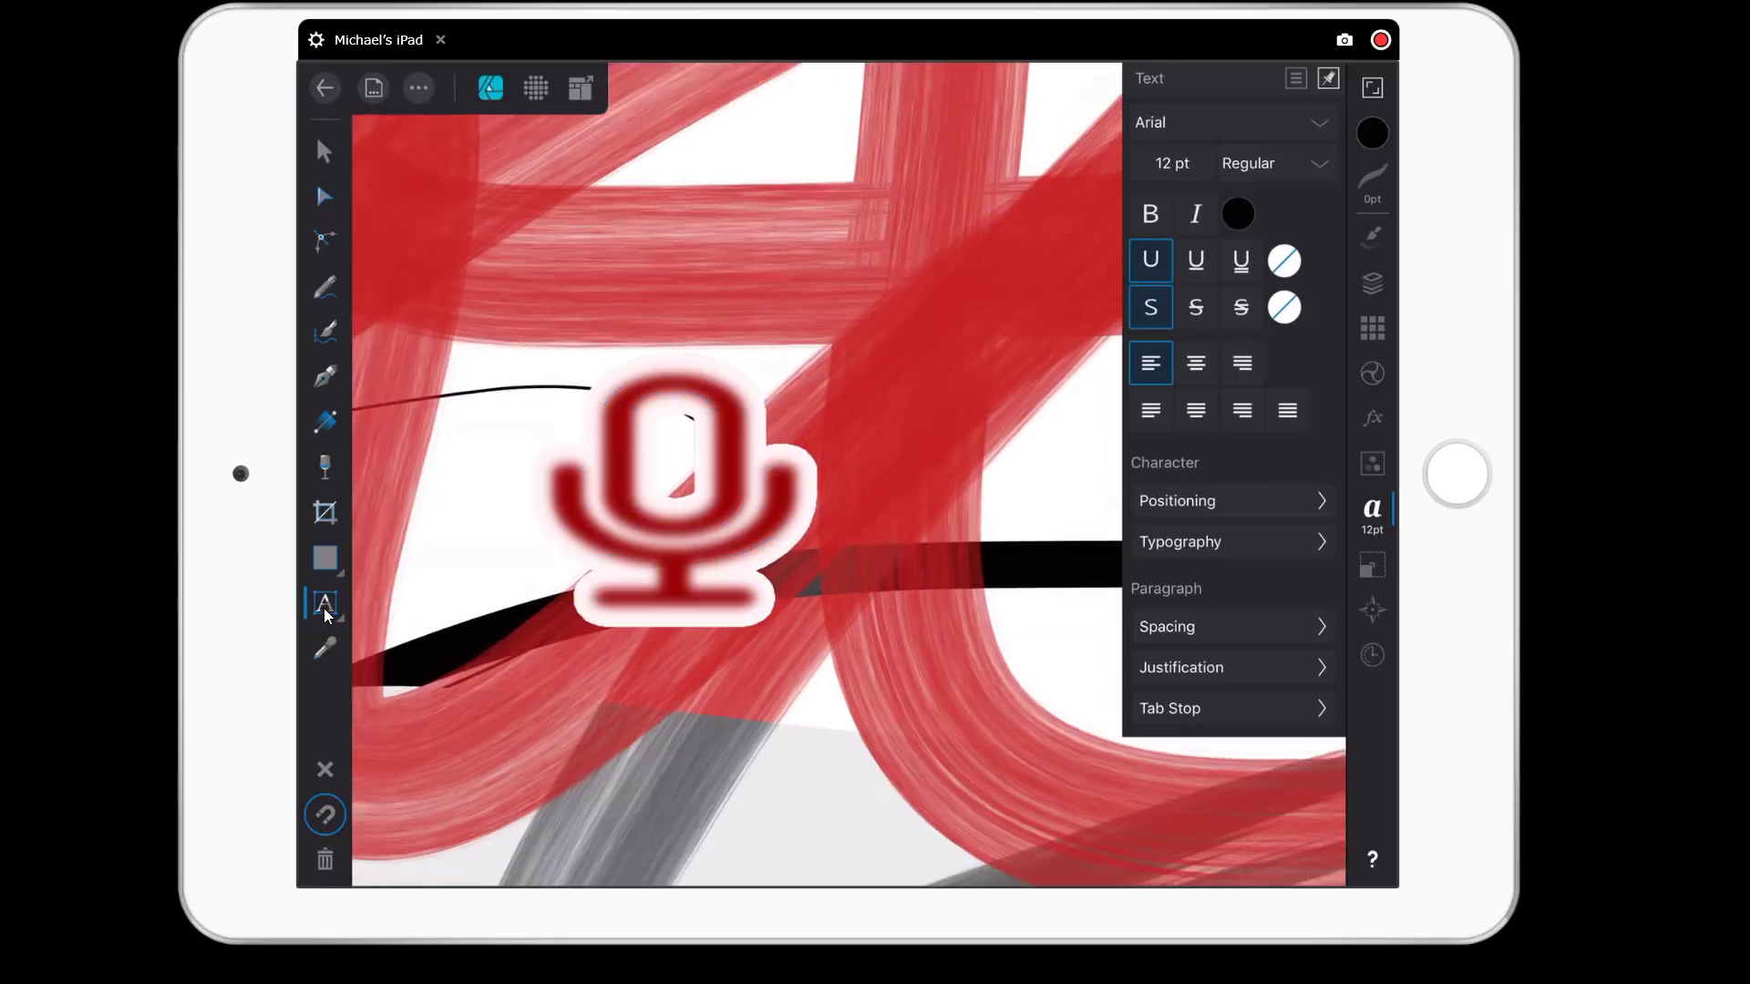
scroll(848, 474, down, 5)
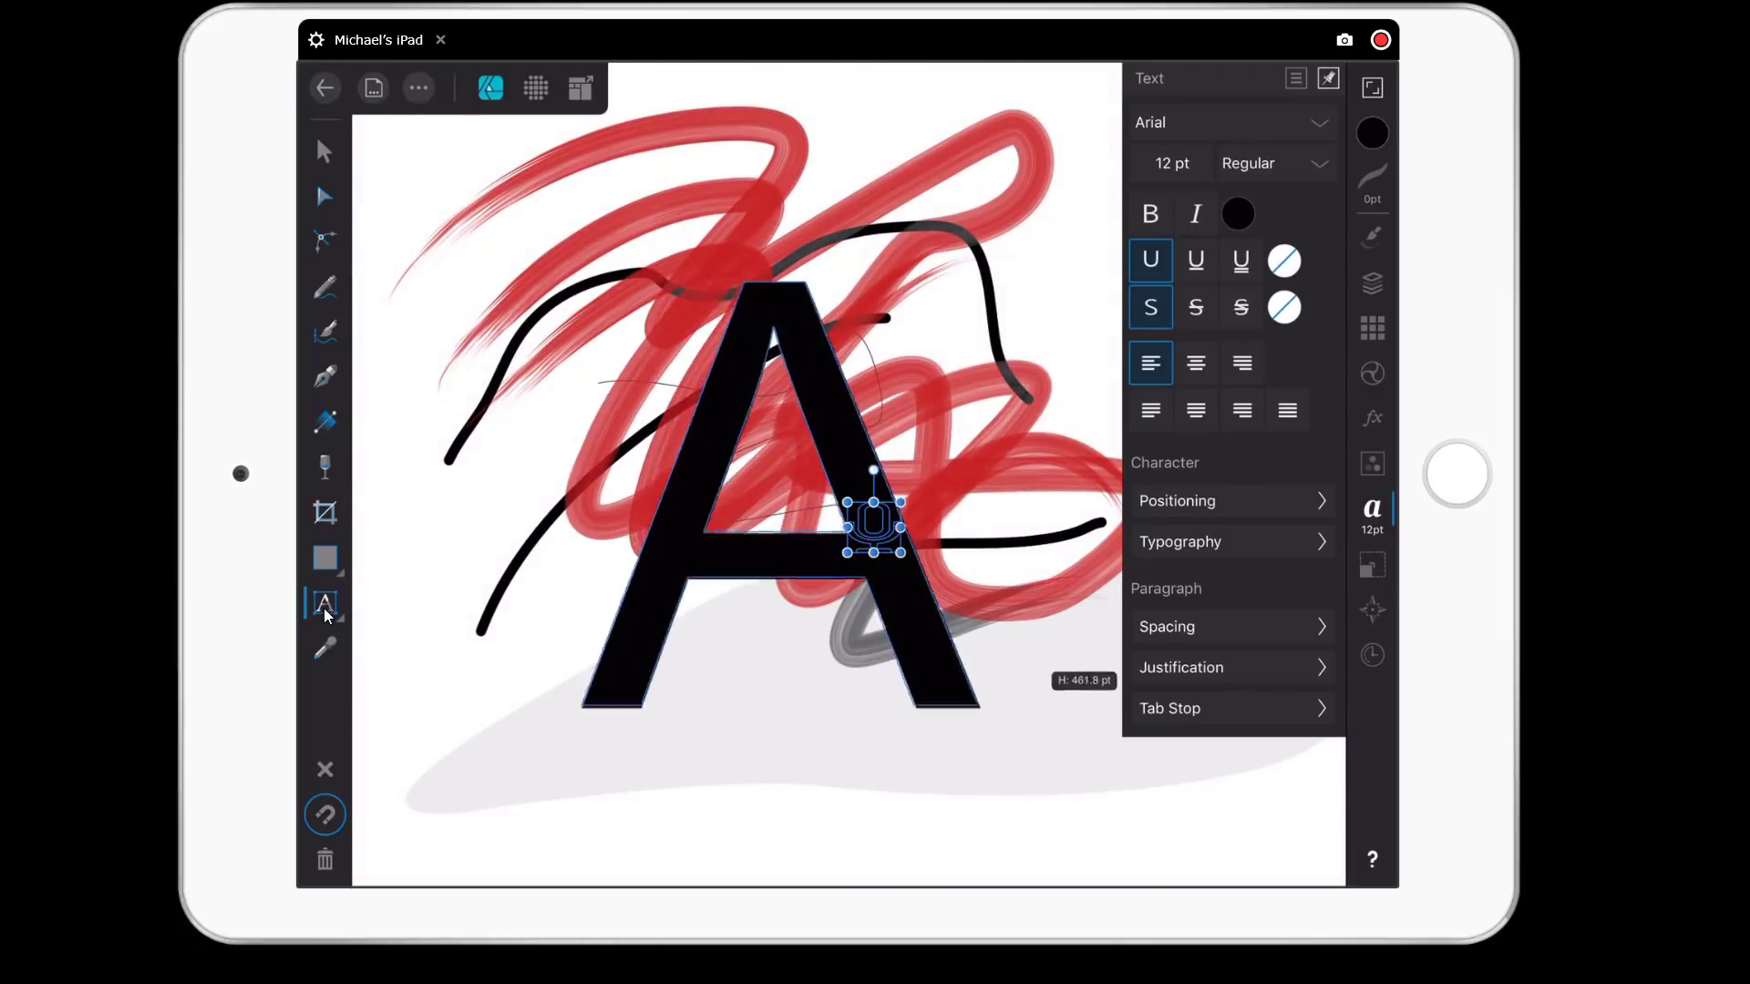
drag(1057, 669, 861, 501)
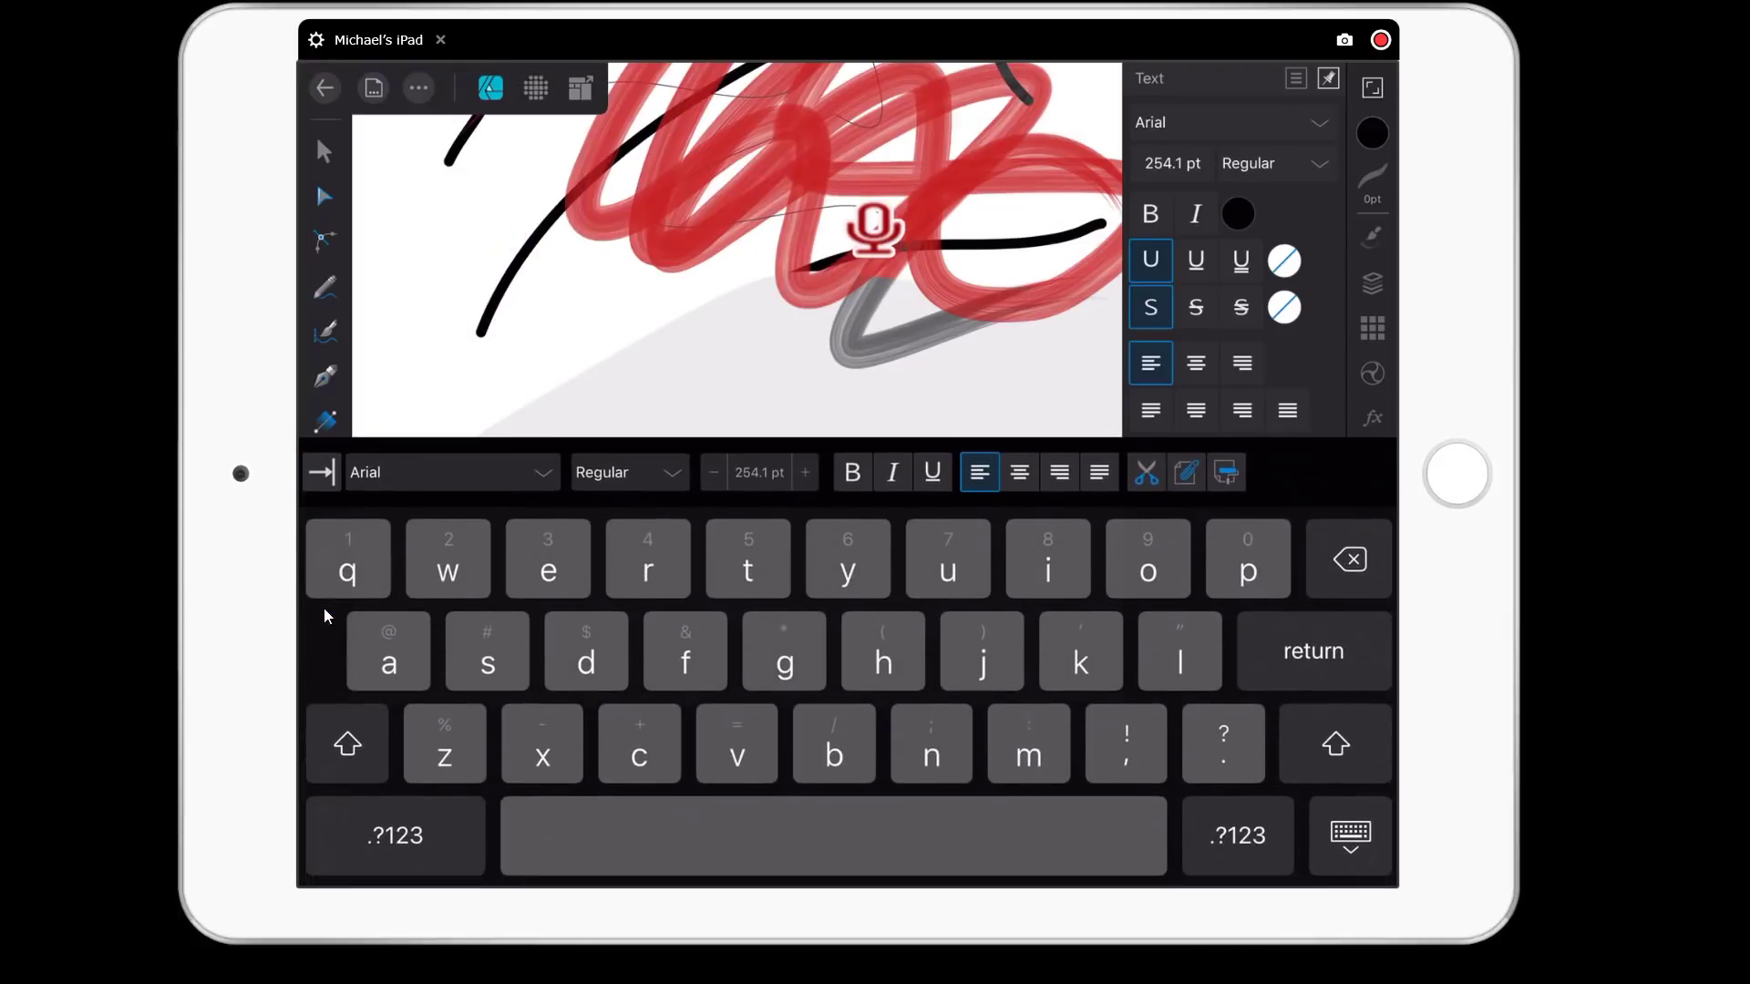
Enter "hello" in DIN Condensed Bold and enlarge the text to about 859 pt wide.
click(451, 472)
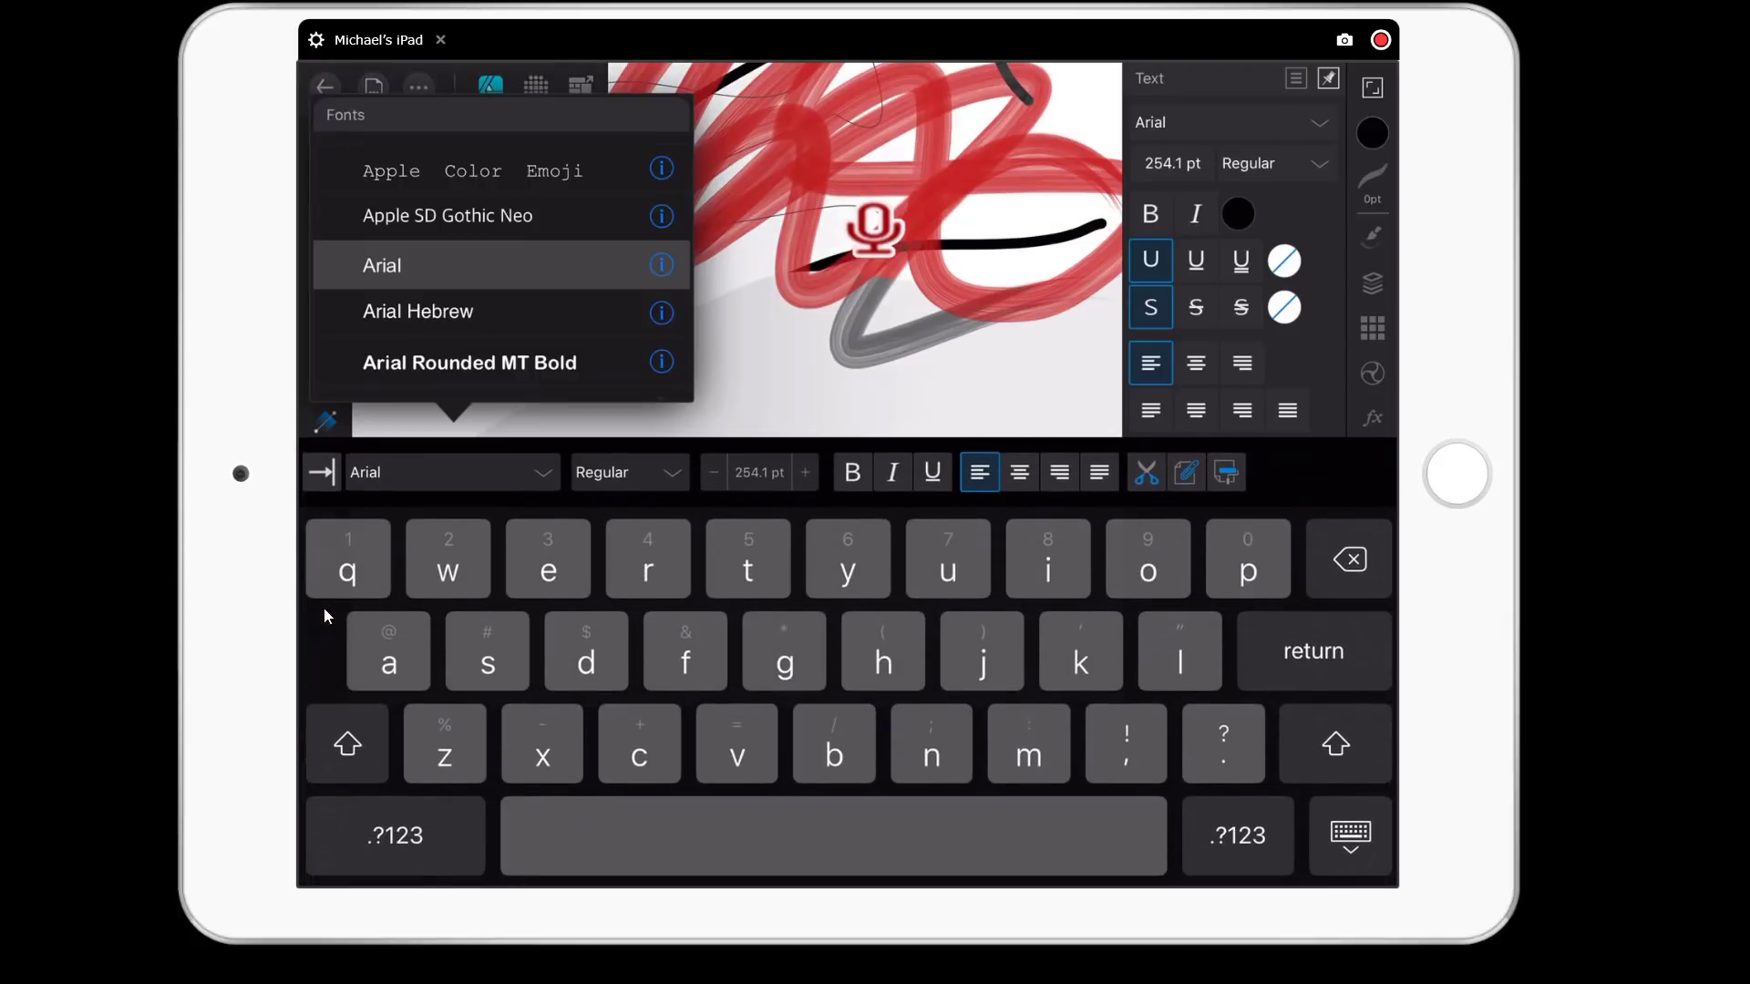
scroll(501, 265, down, 10)
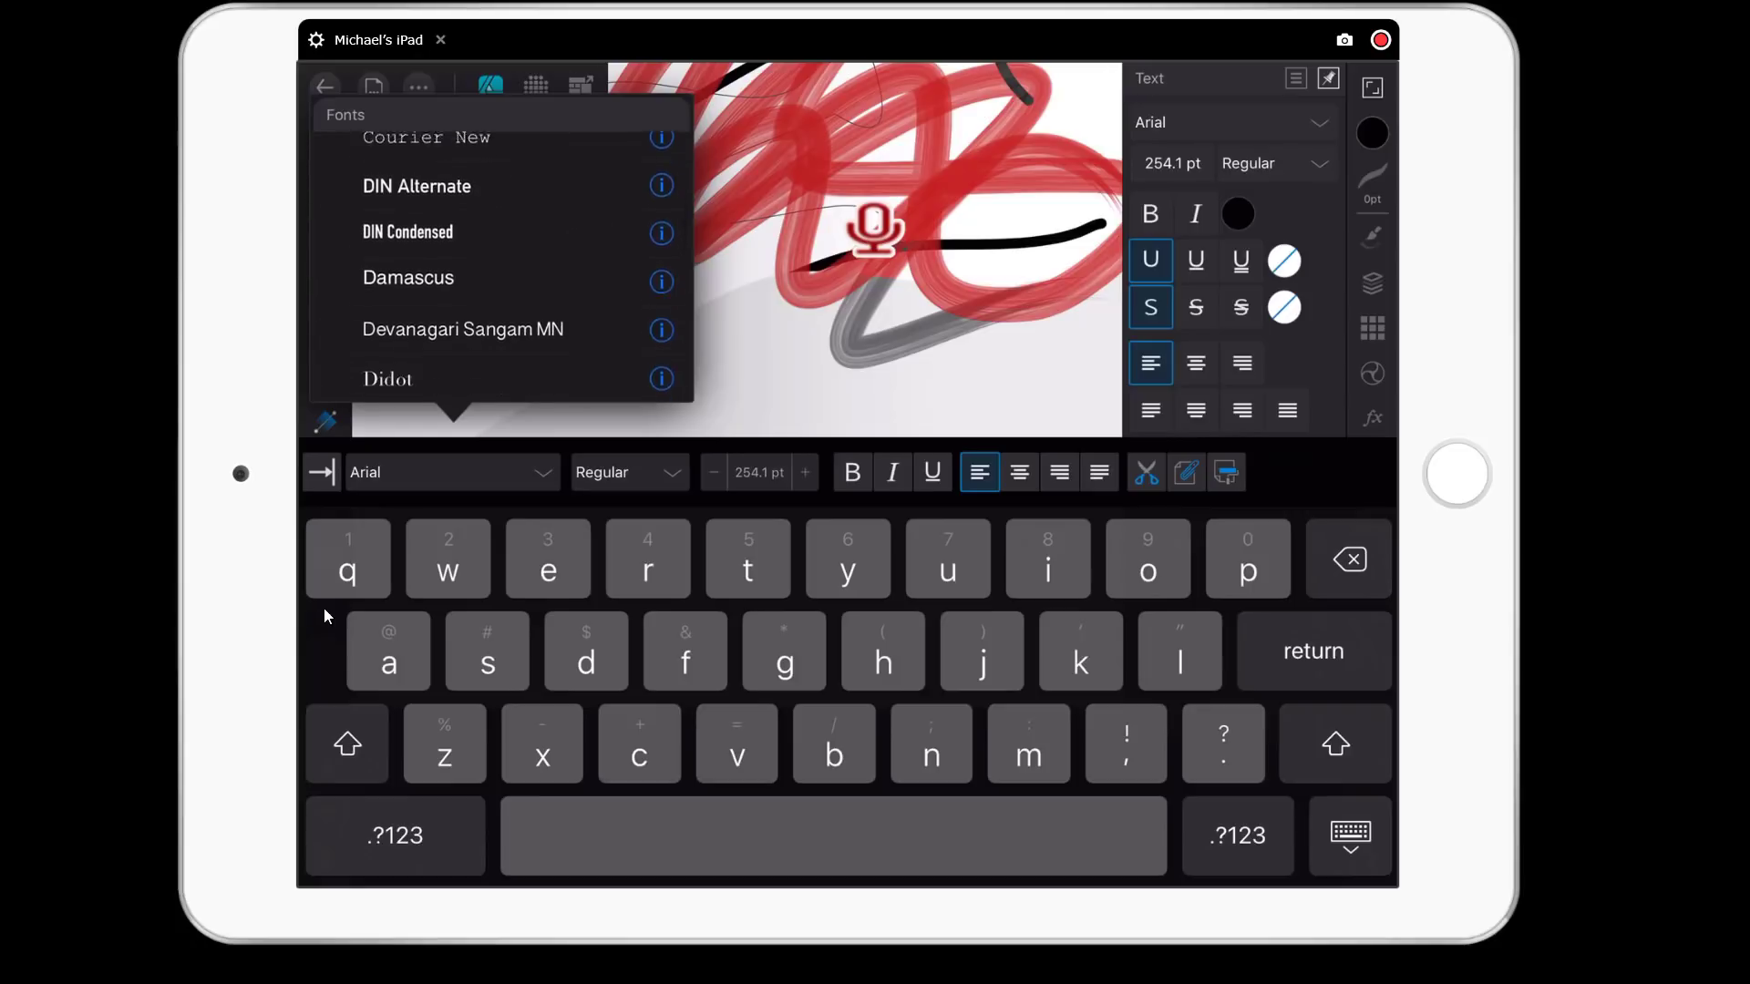
click(407, 251)
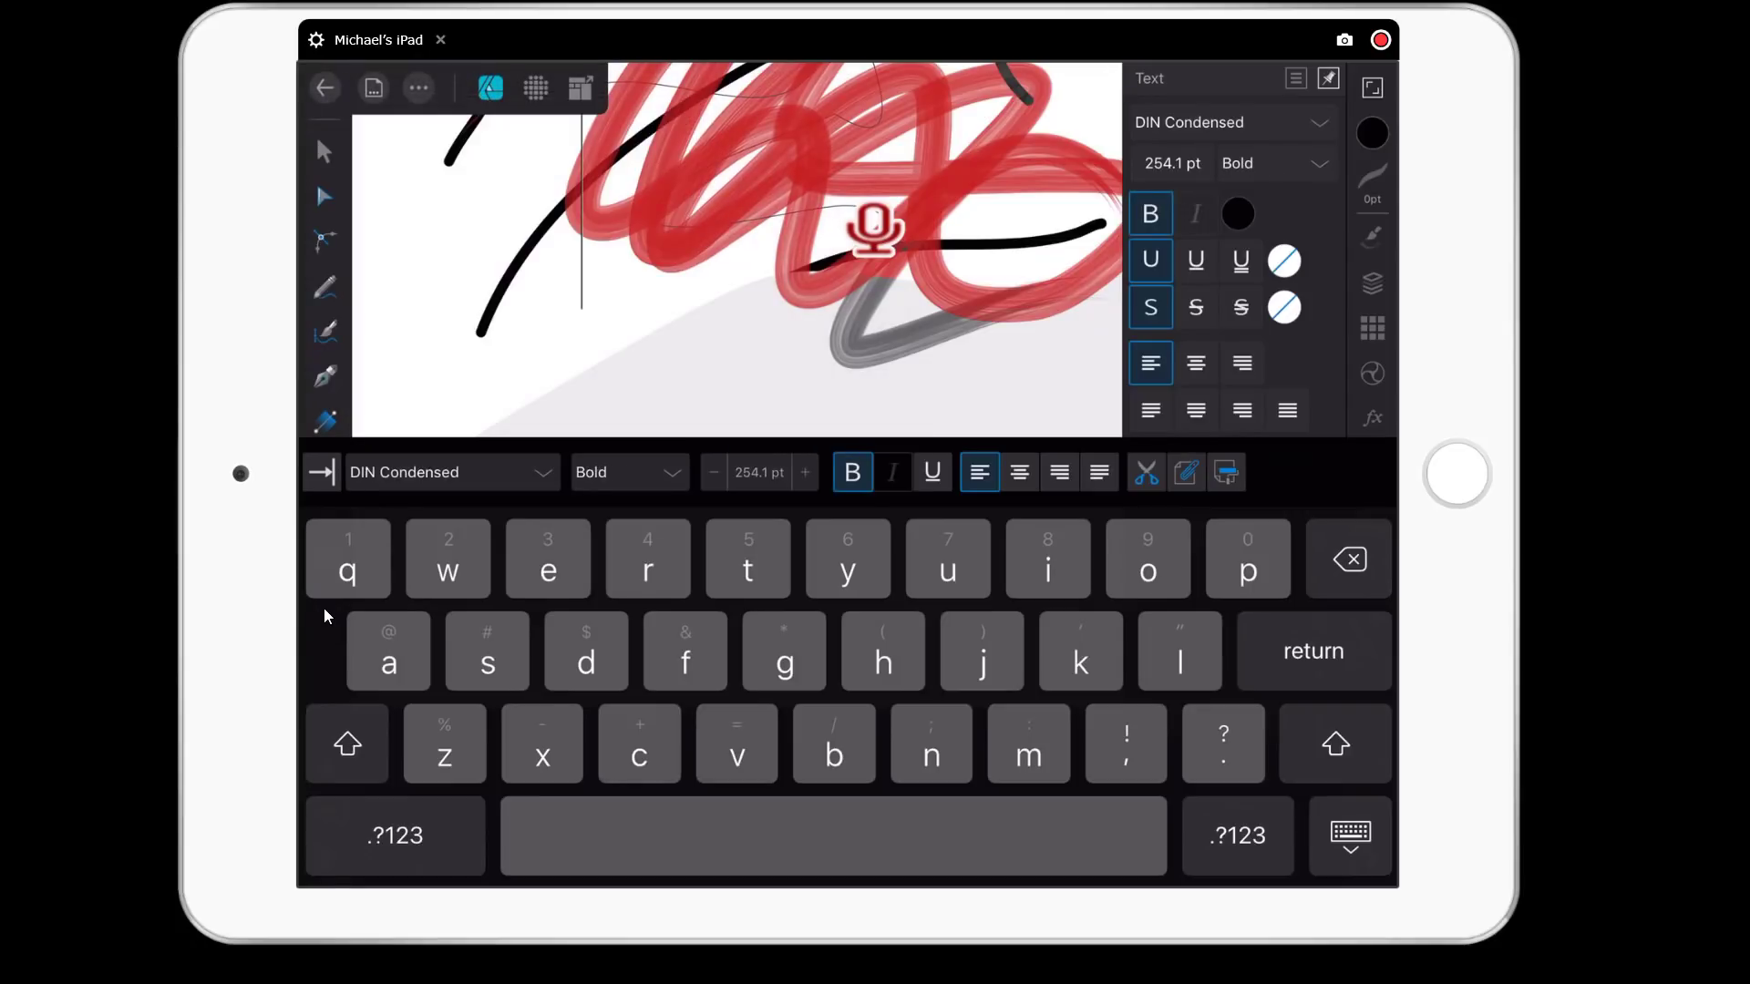
text(he)
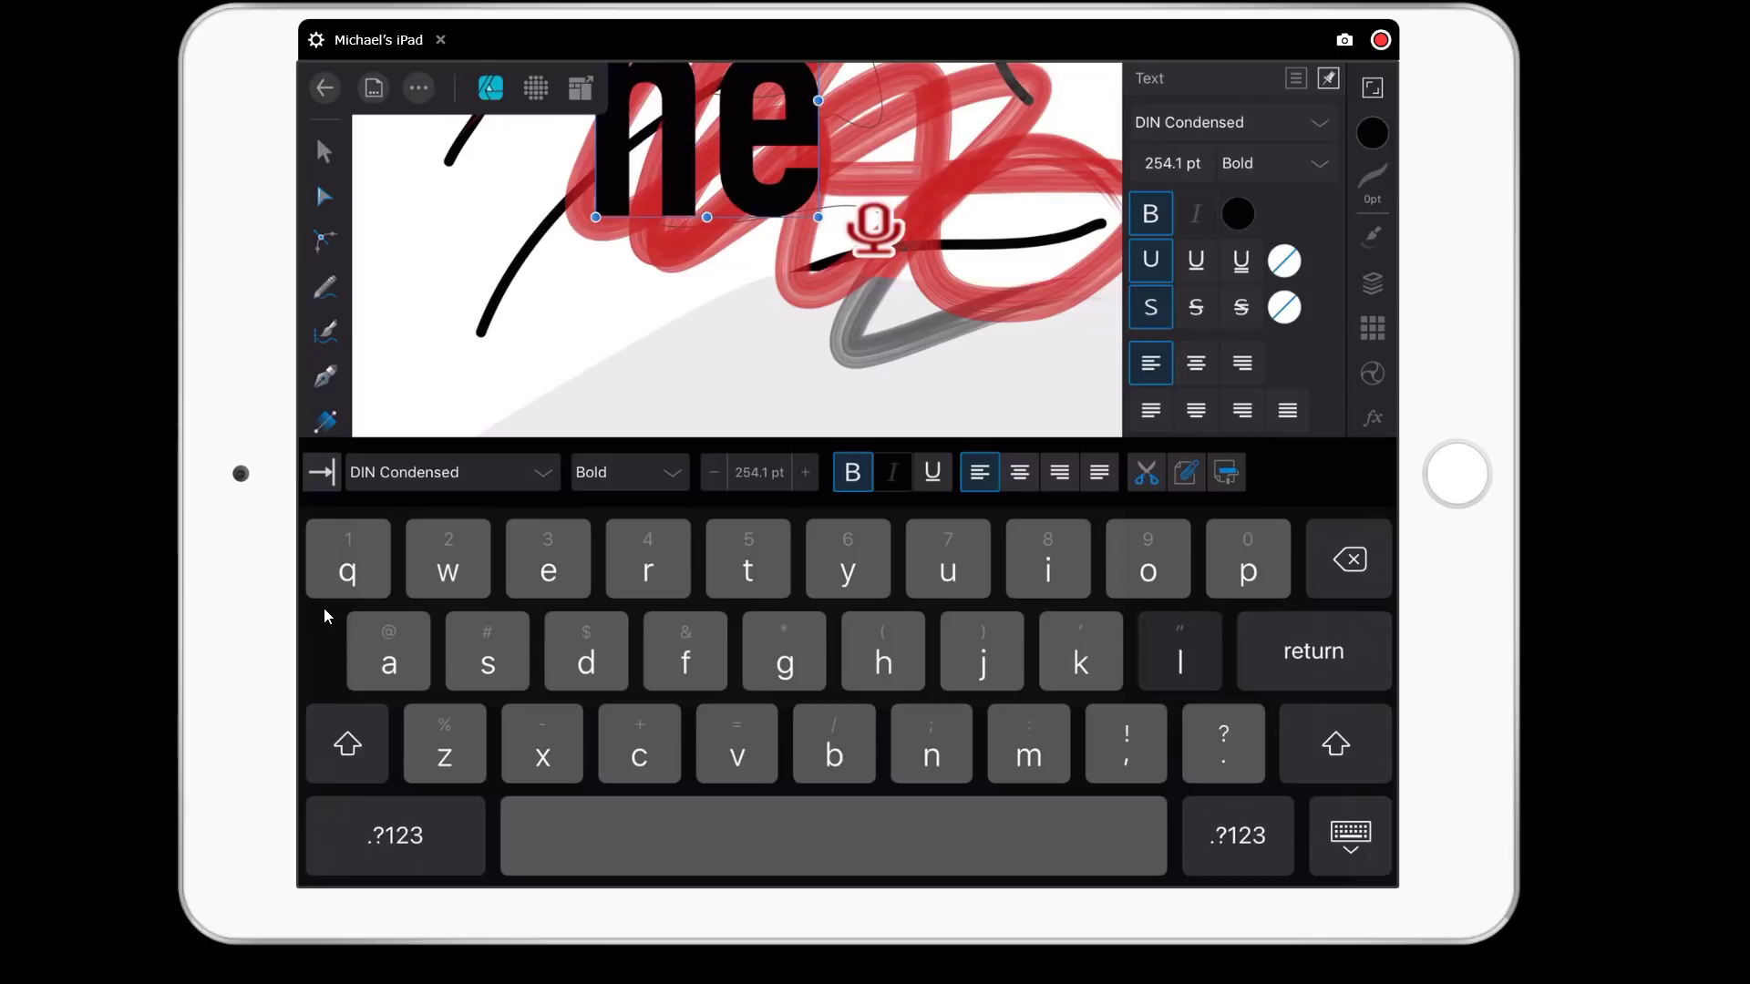
text(llo)
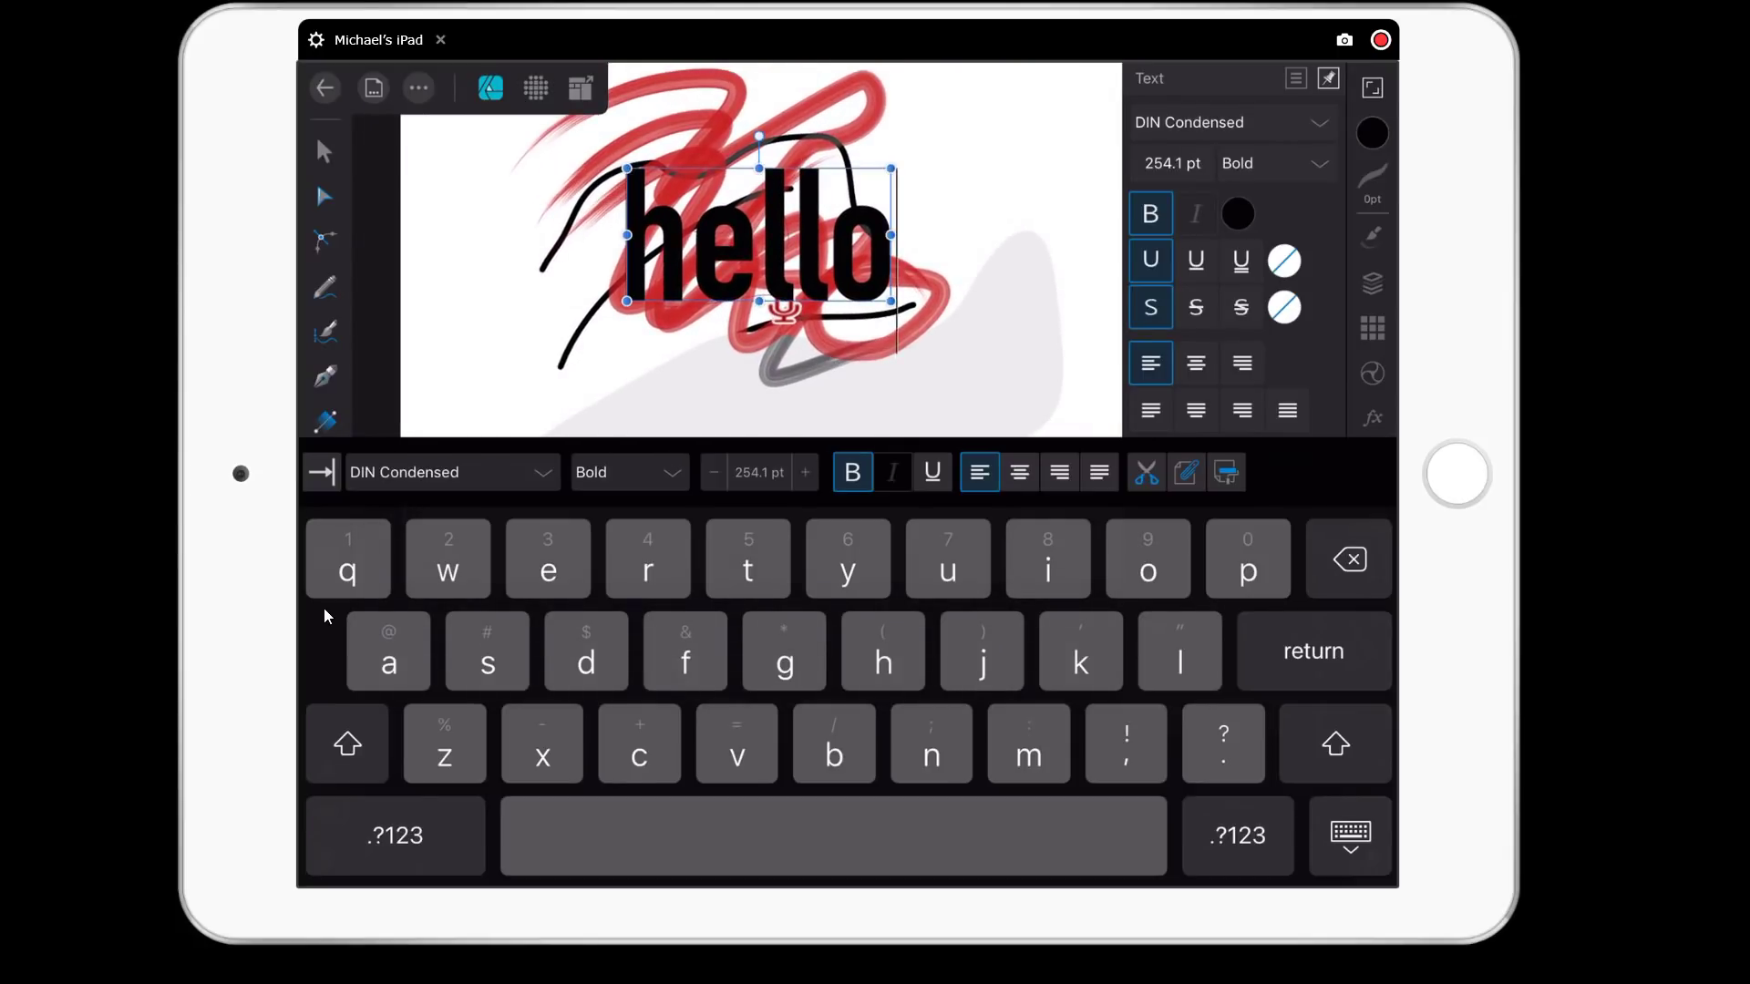
click(1349, 835)
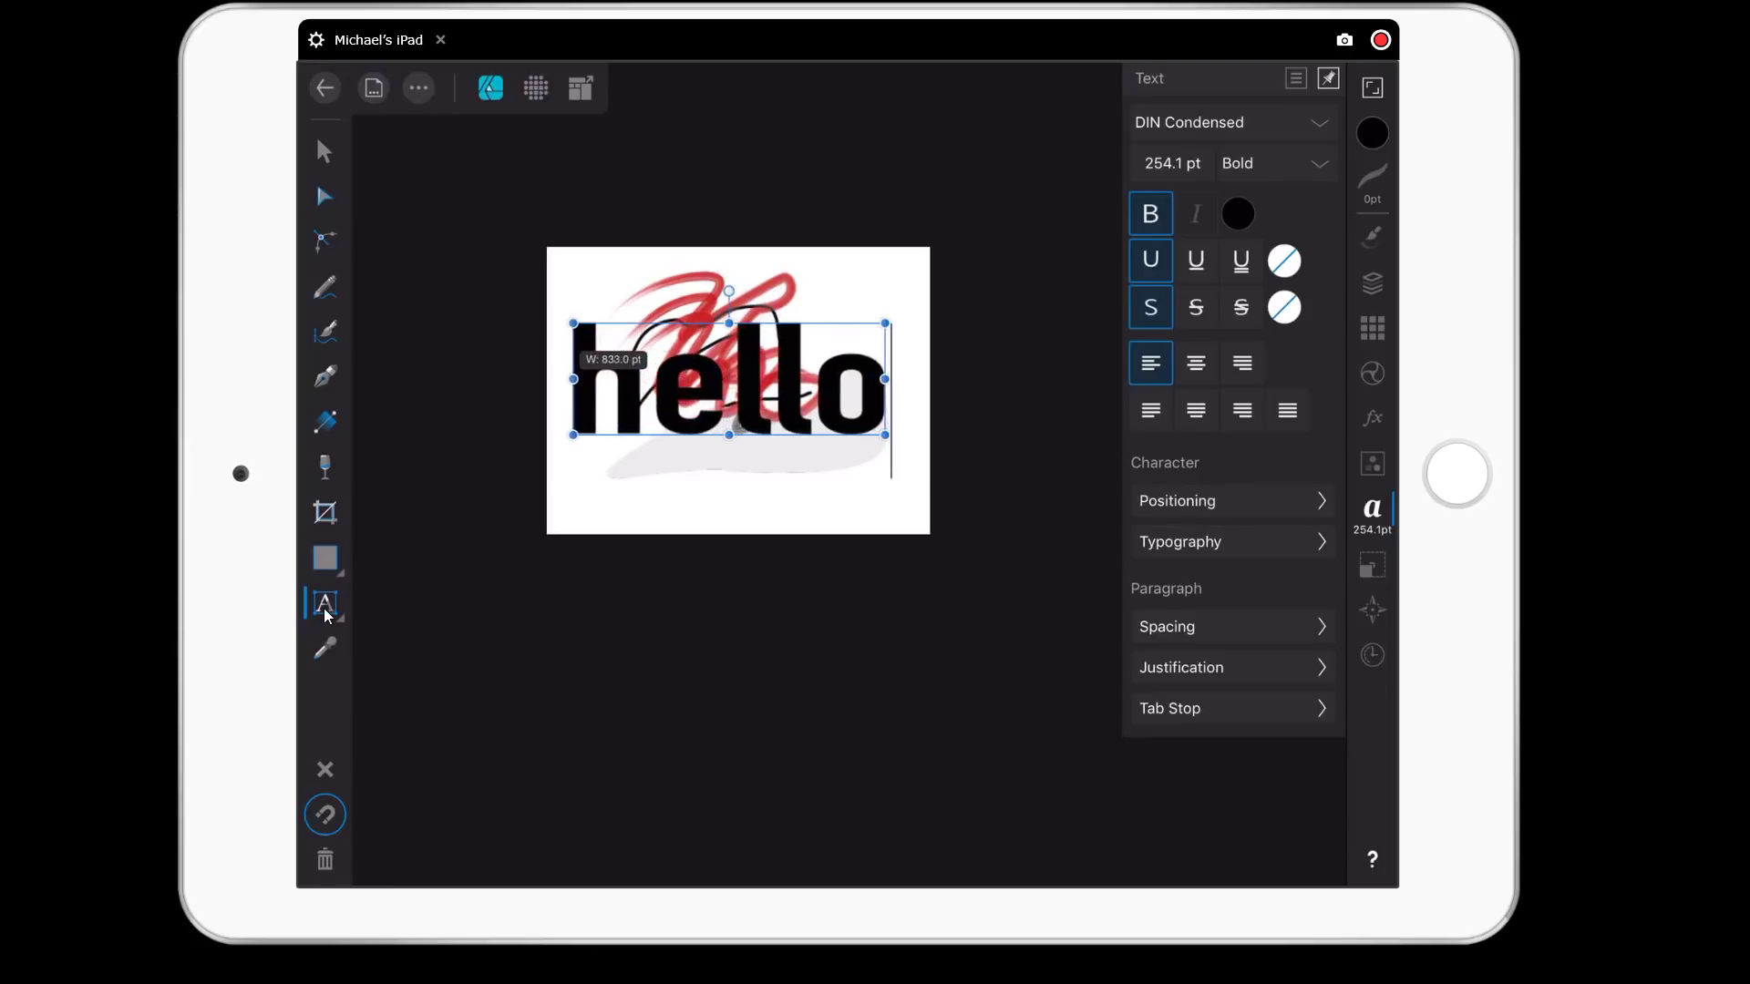
Look at the text positioning settings and the Transform options with the pale grey shape selected.
click(738, 460)
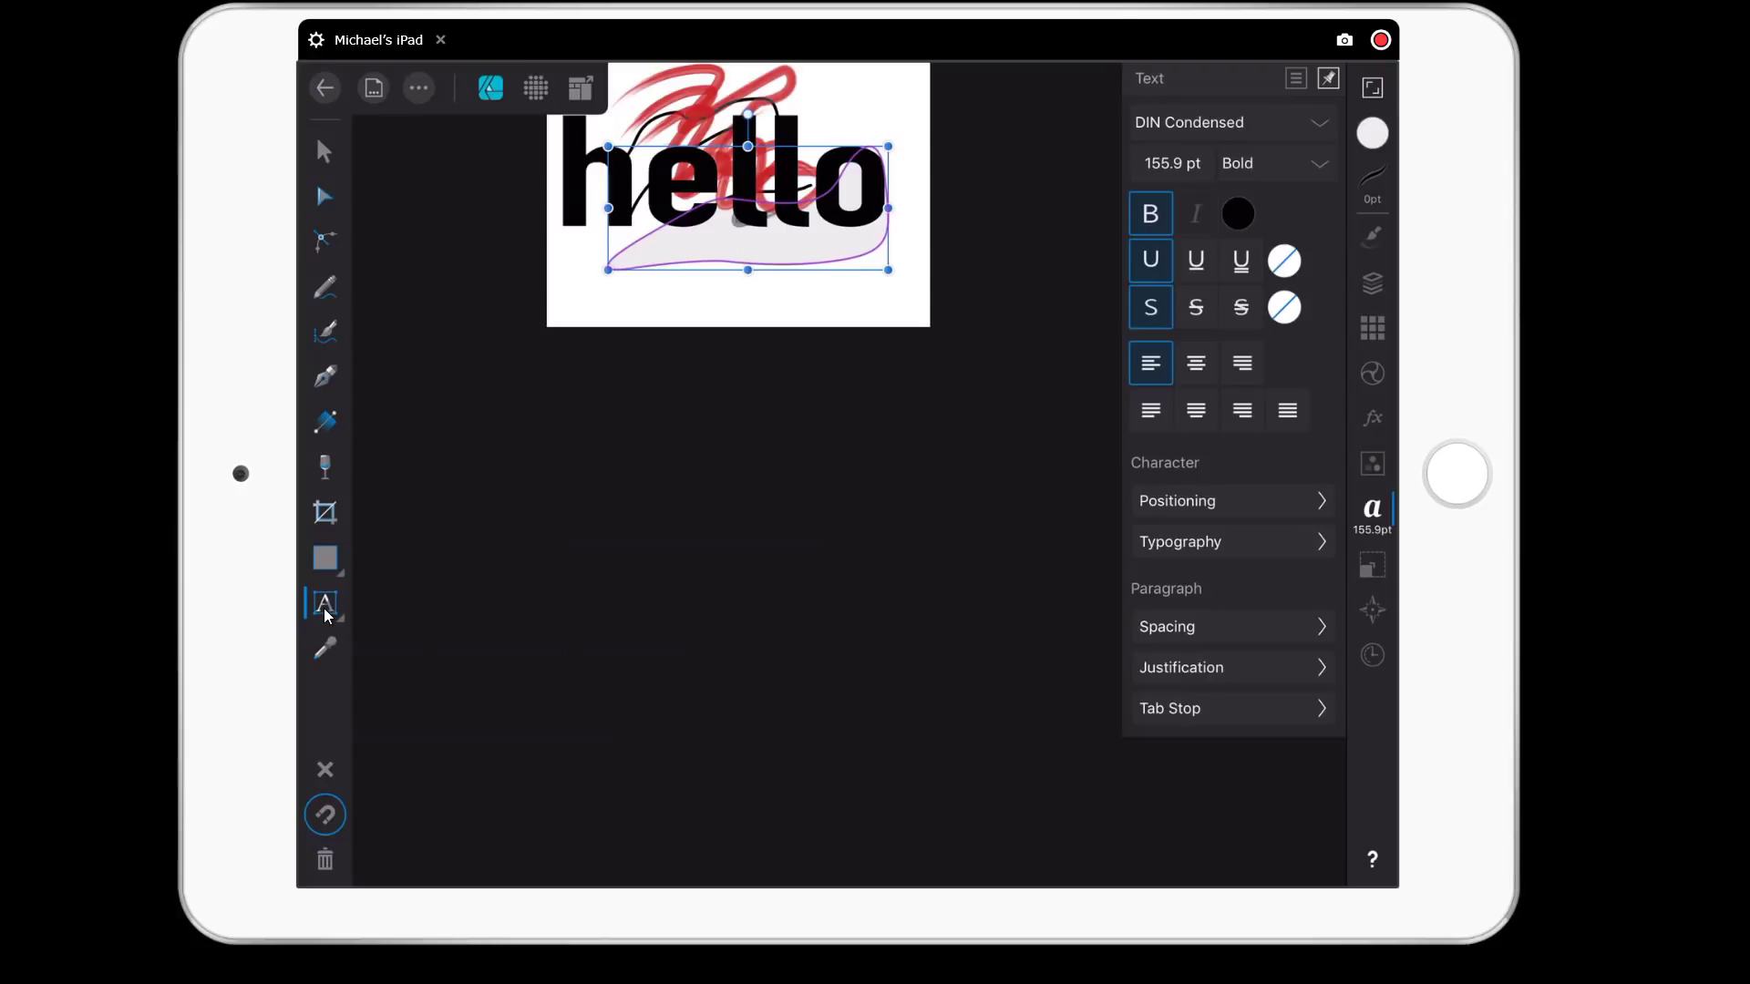
click(1180, 500)
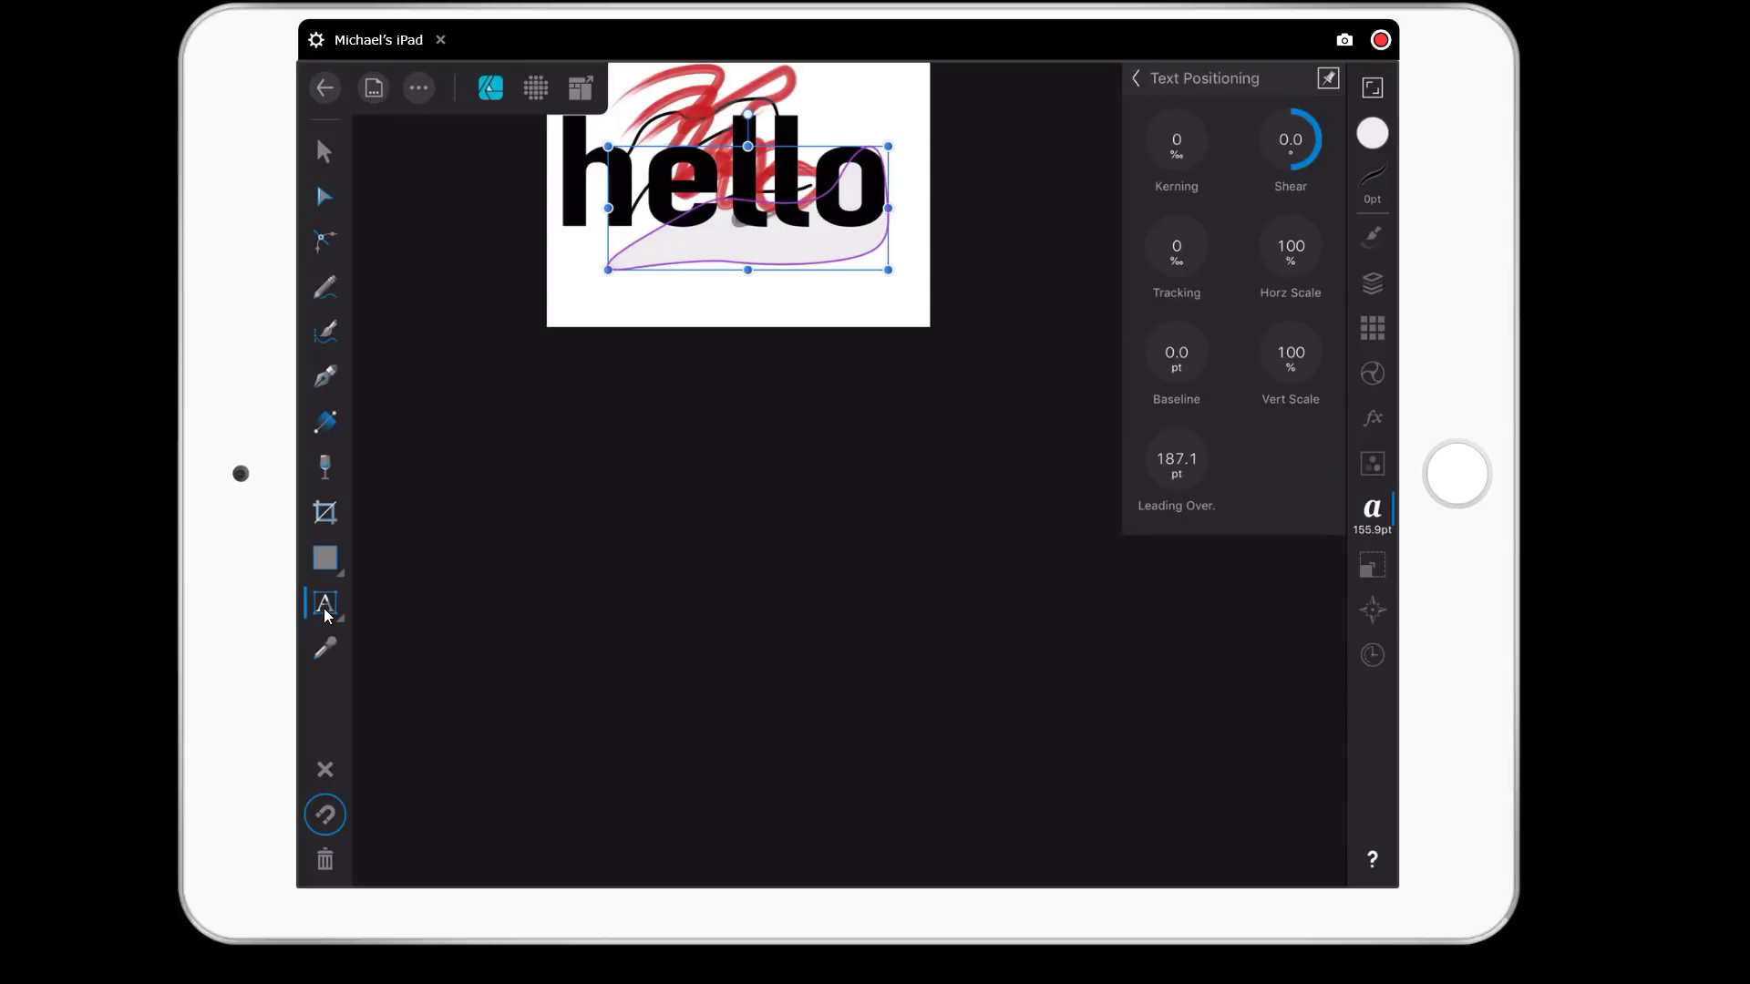
click(1137, 78)
click(1372, 565)
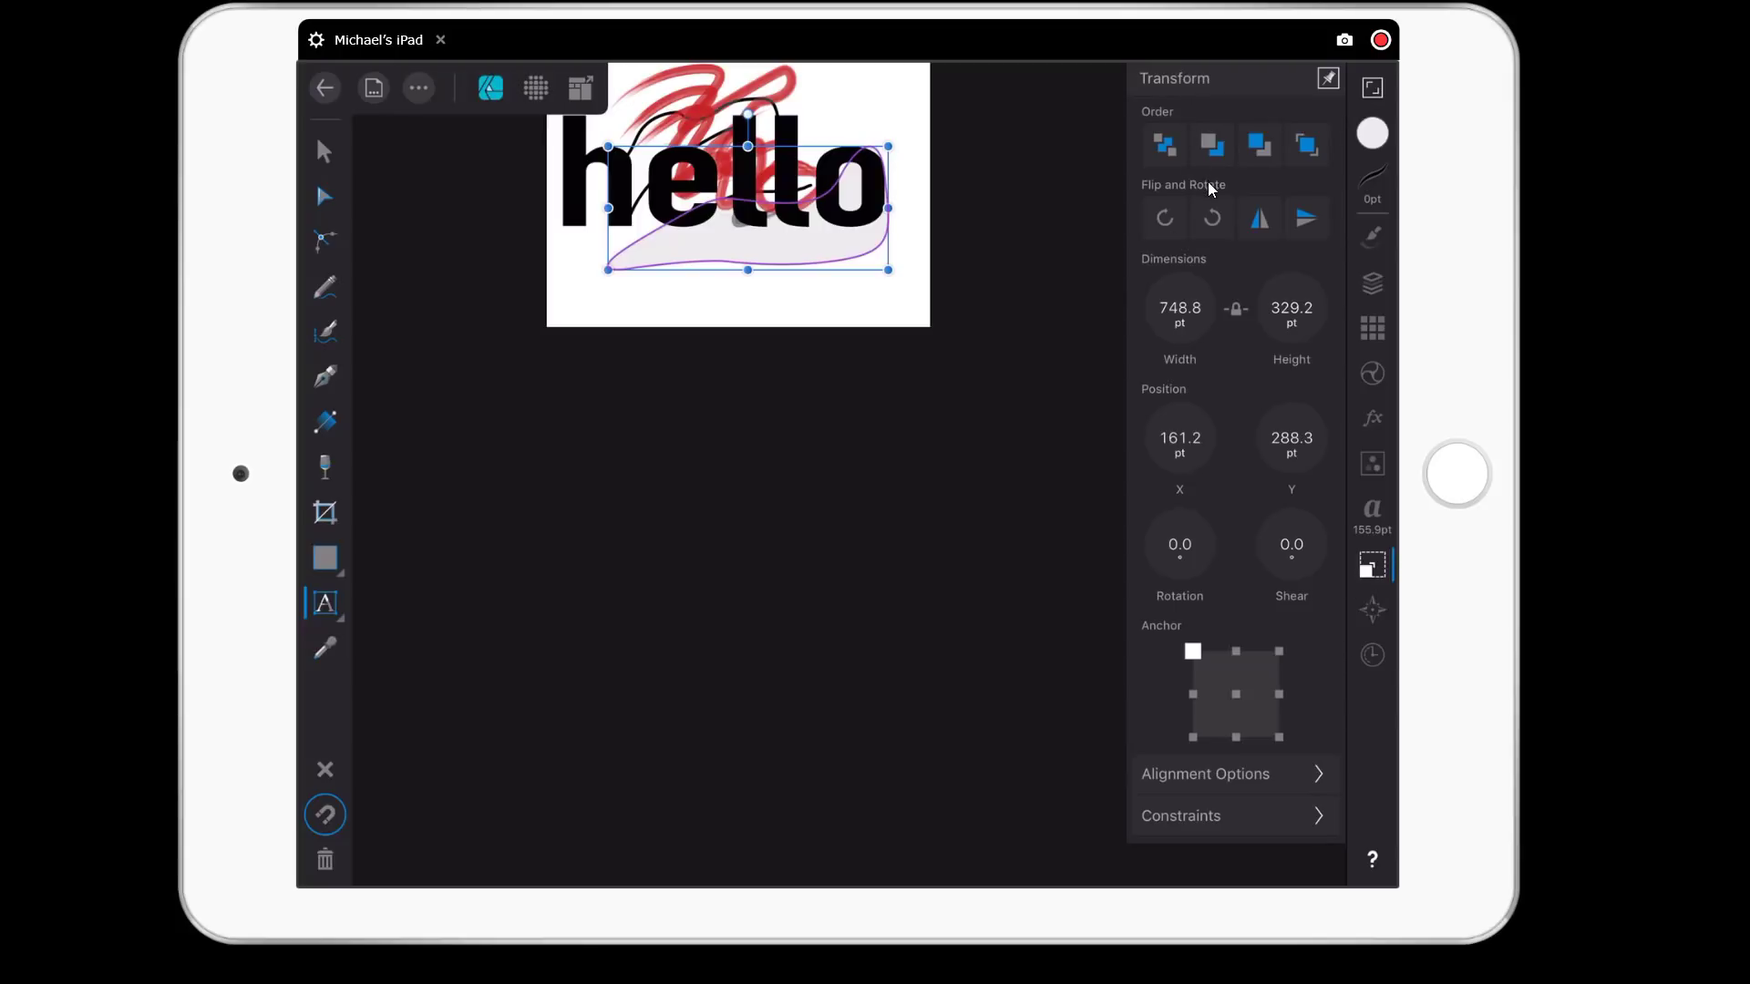
Fade the "hello" text with a linear transparency gradient running across its width.
click(549, 268)
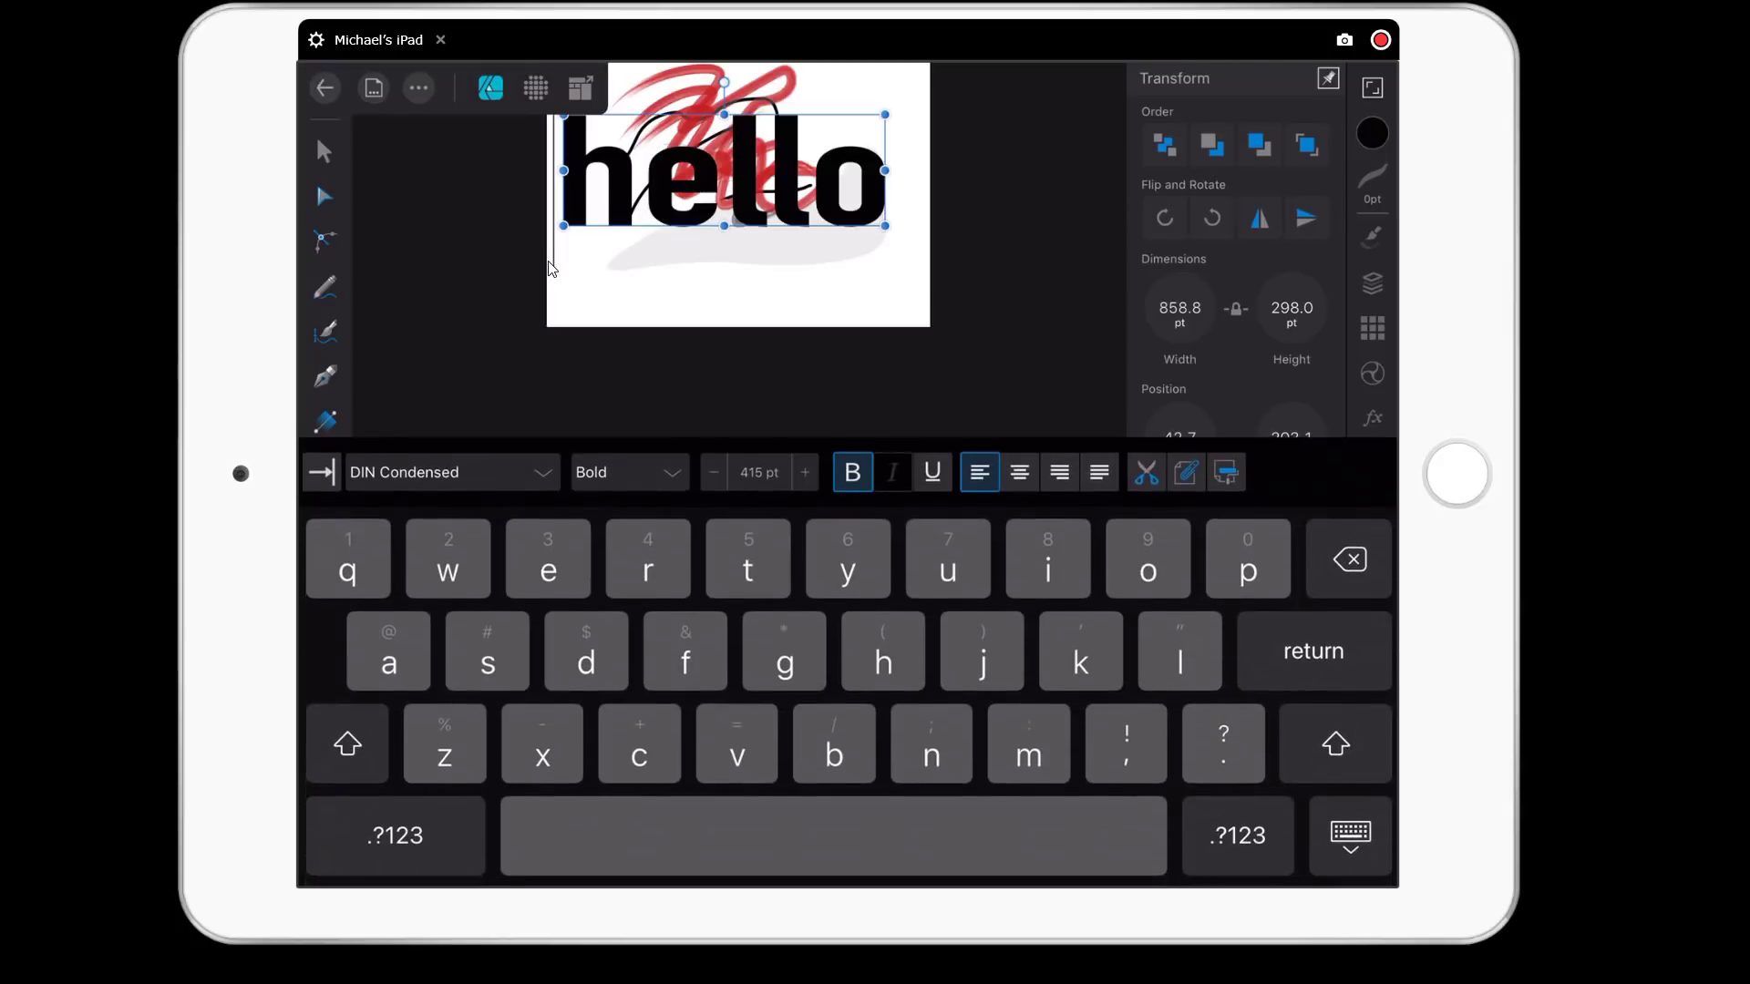
click(751, 521)
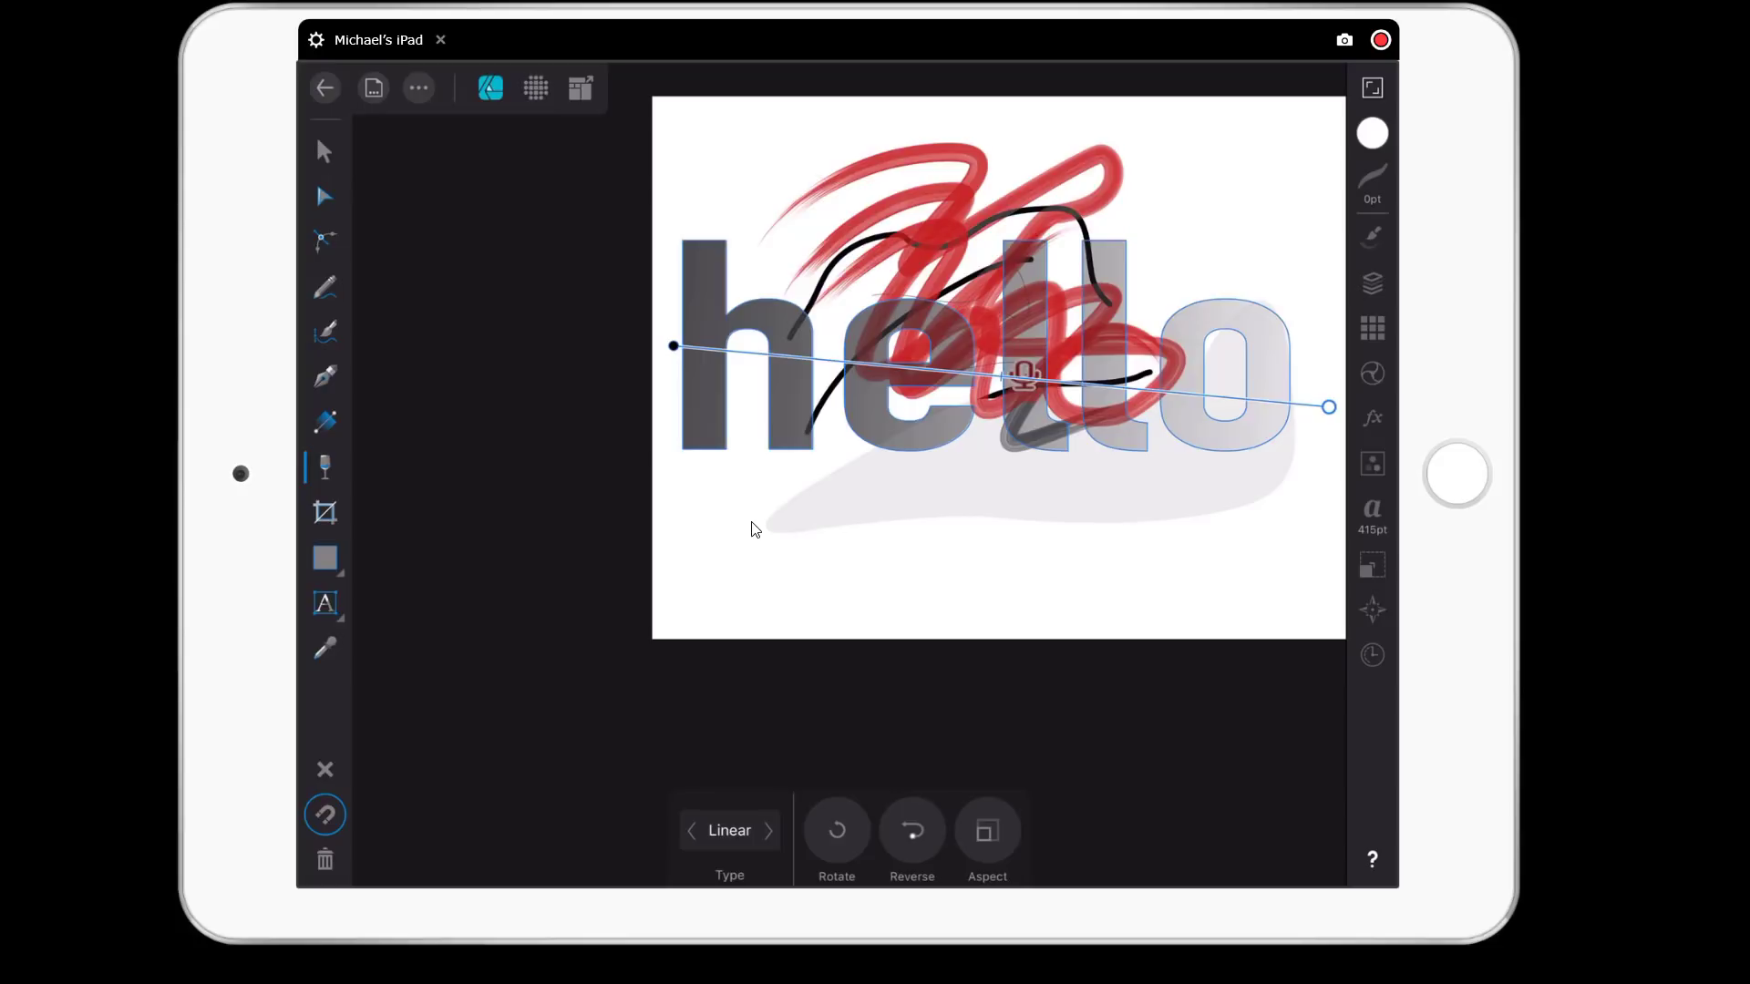
Look through the available shape tools and display the Arrow shape's options.
click(326, 557)
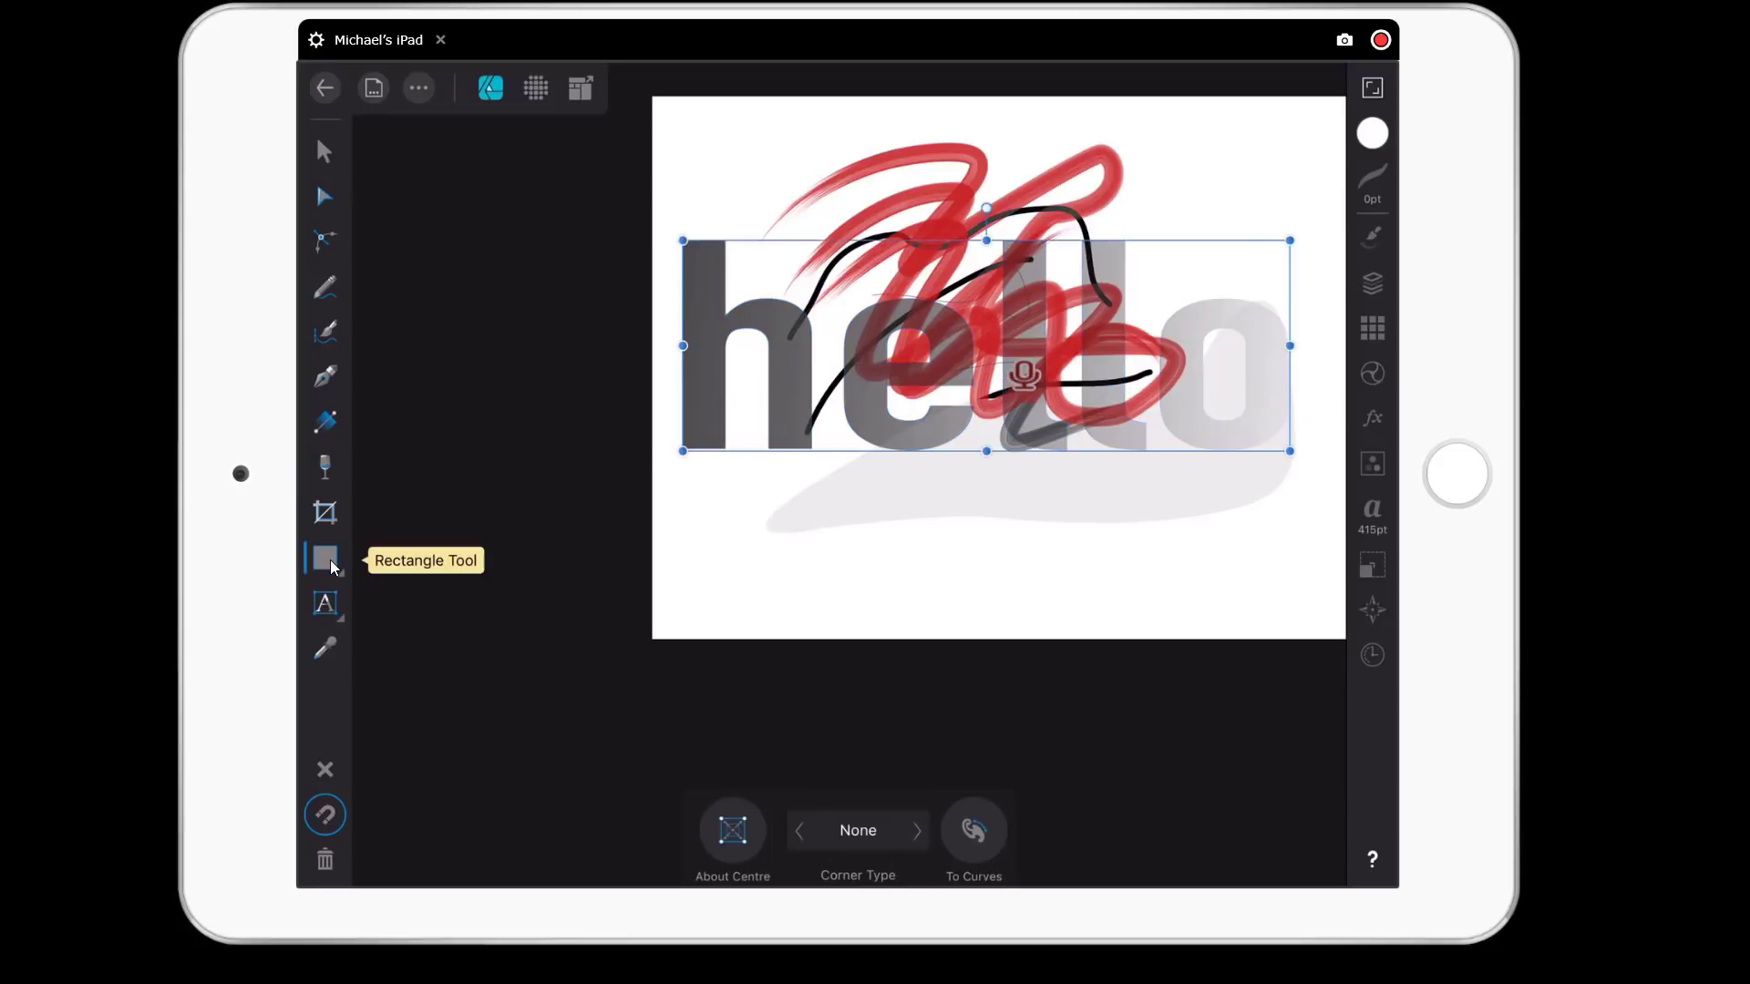
click(326, 558)
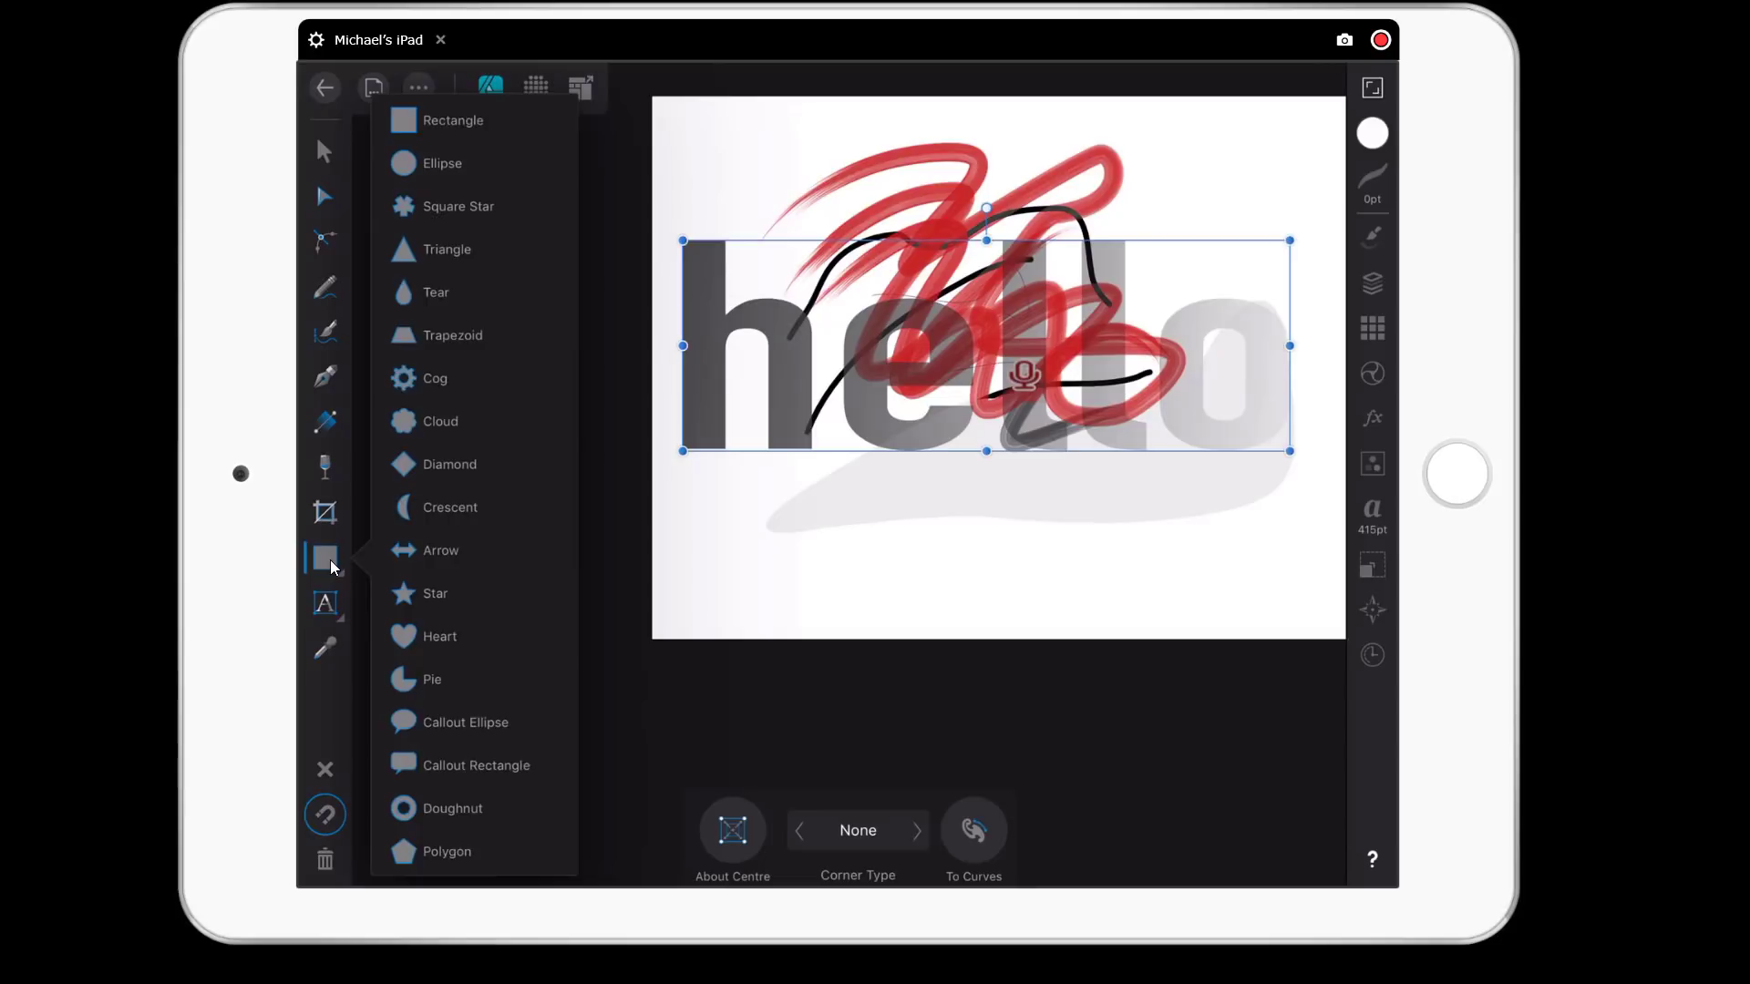
click(440, 551)
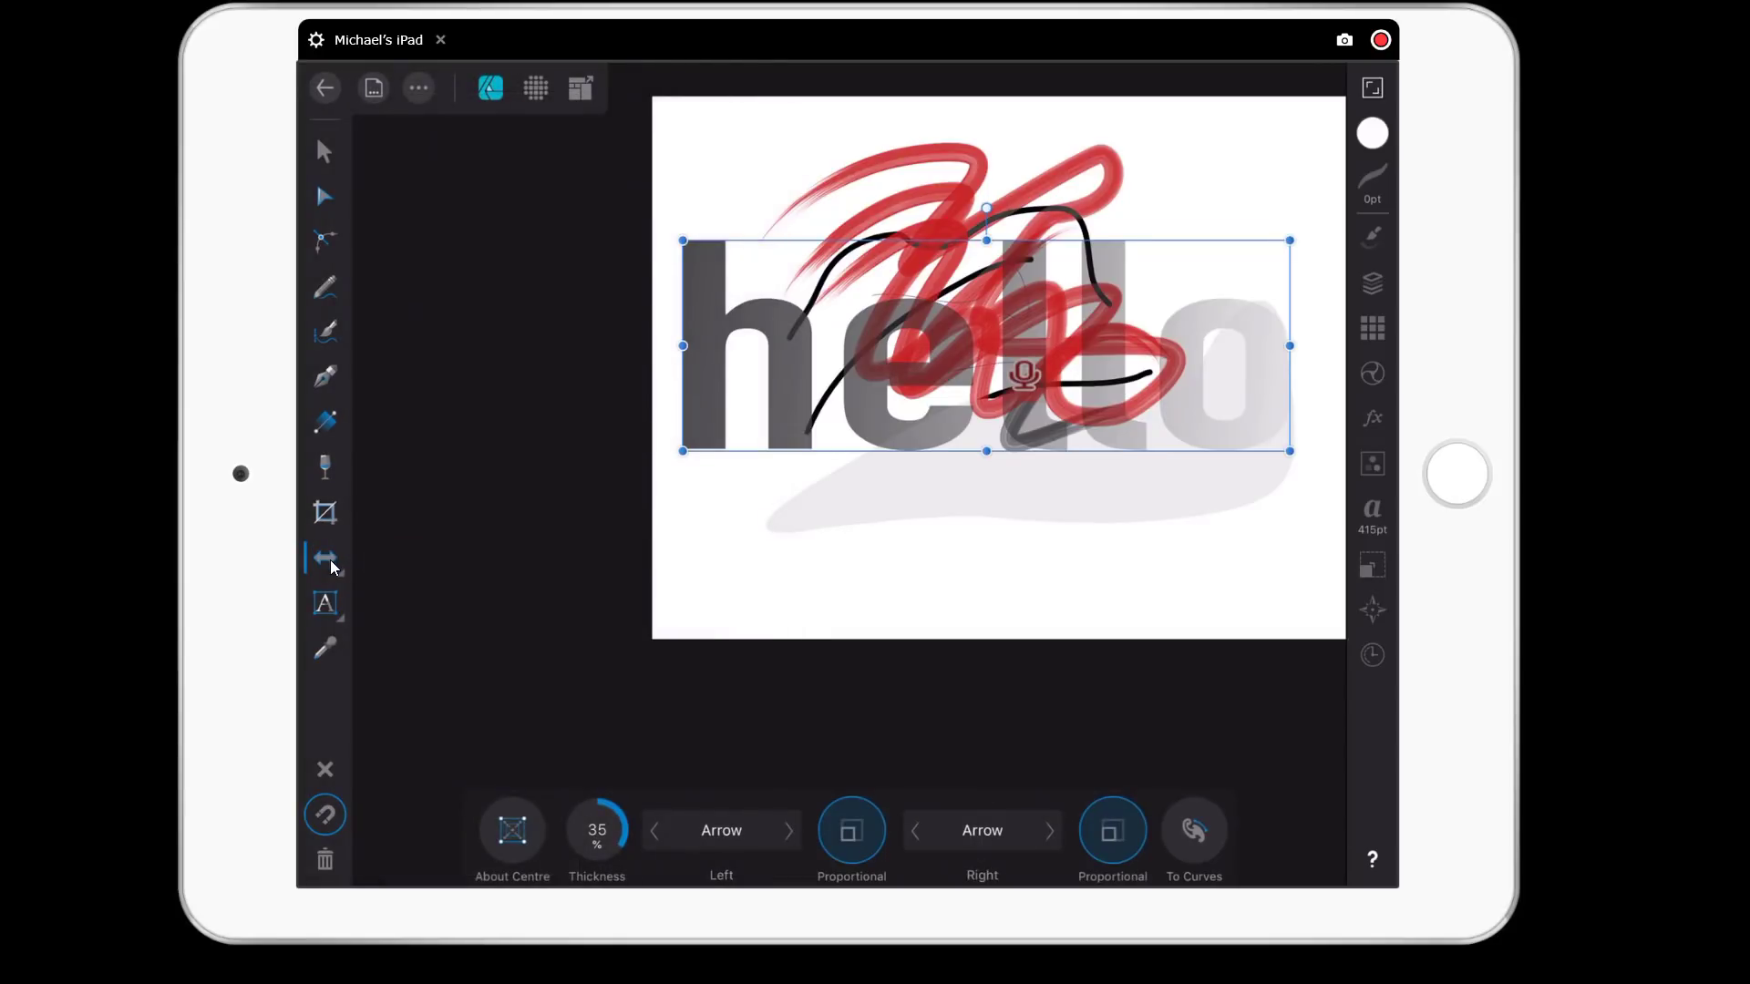
Draw two overlapping rectangles on the page beneath the word "hello".
click(328, 561)
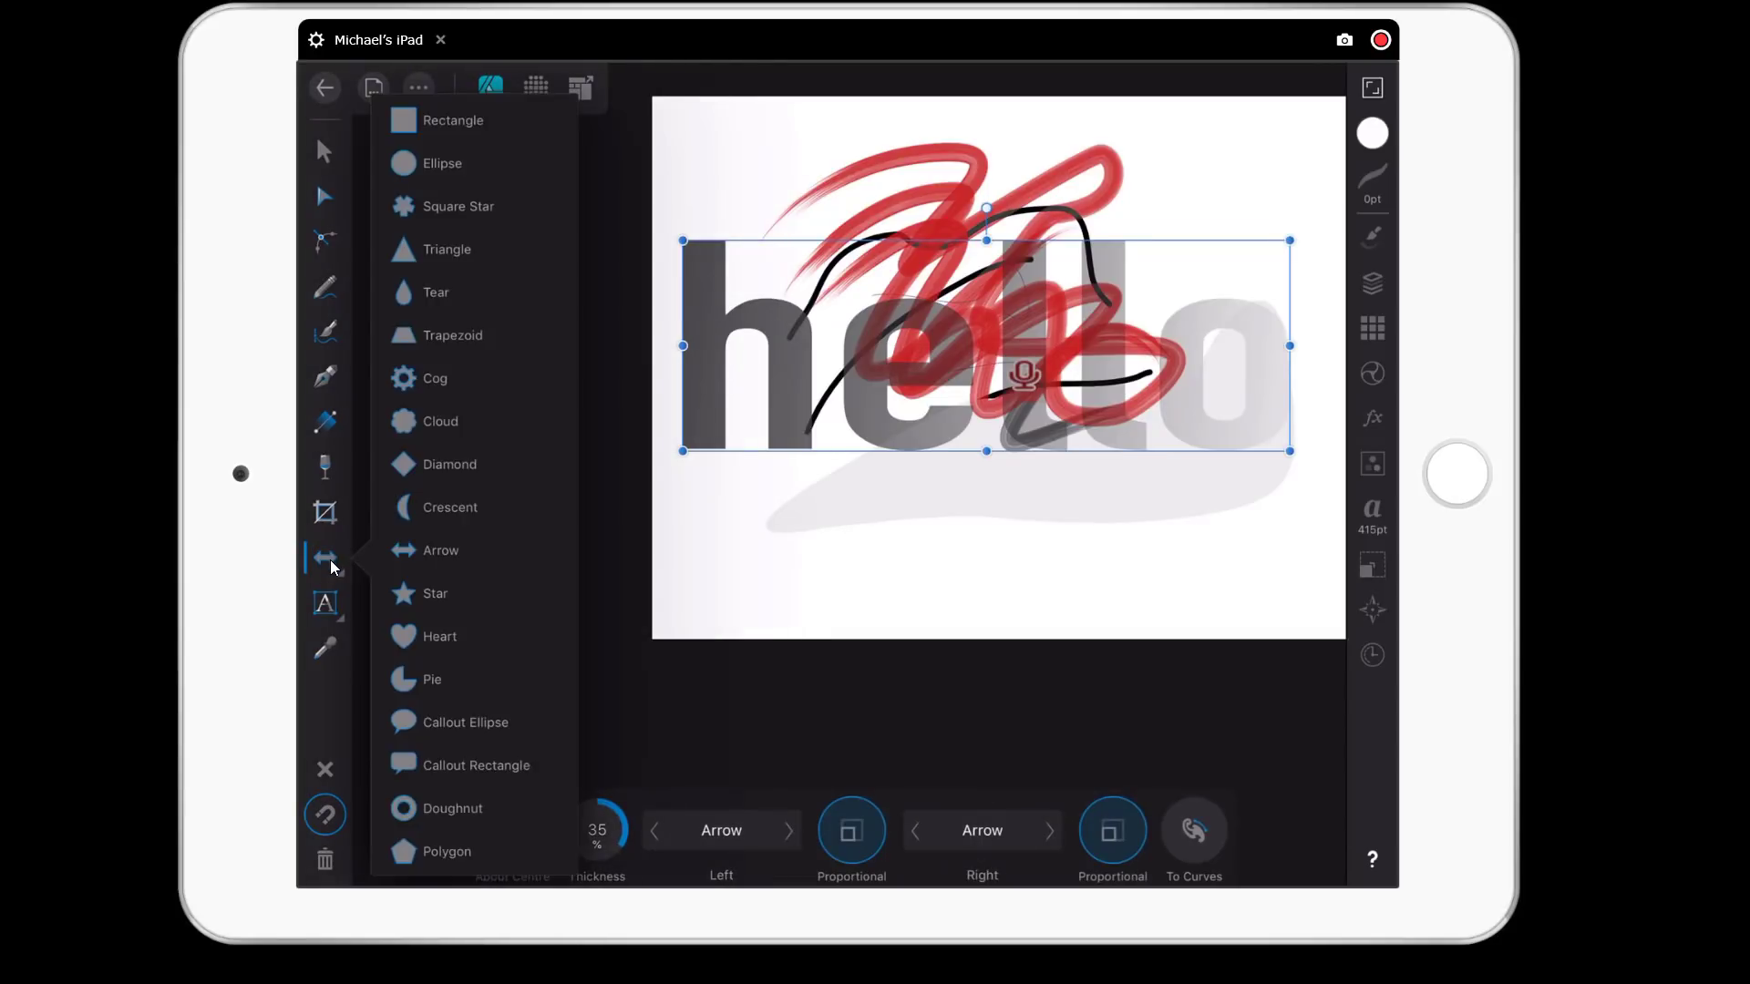
click(453, 120)
drag(940, 521, 1180, 613)
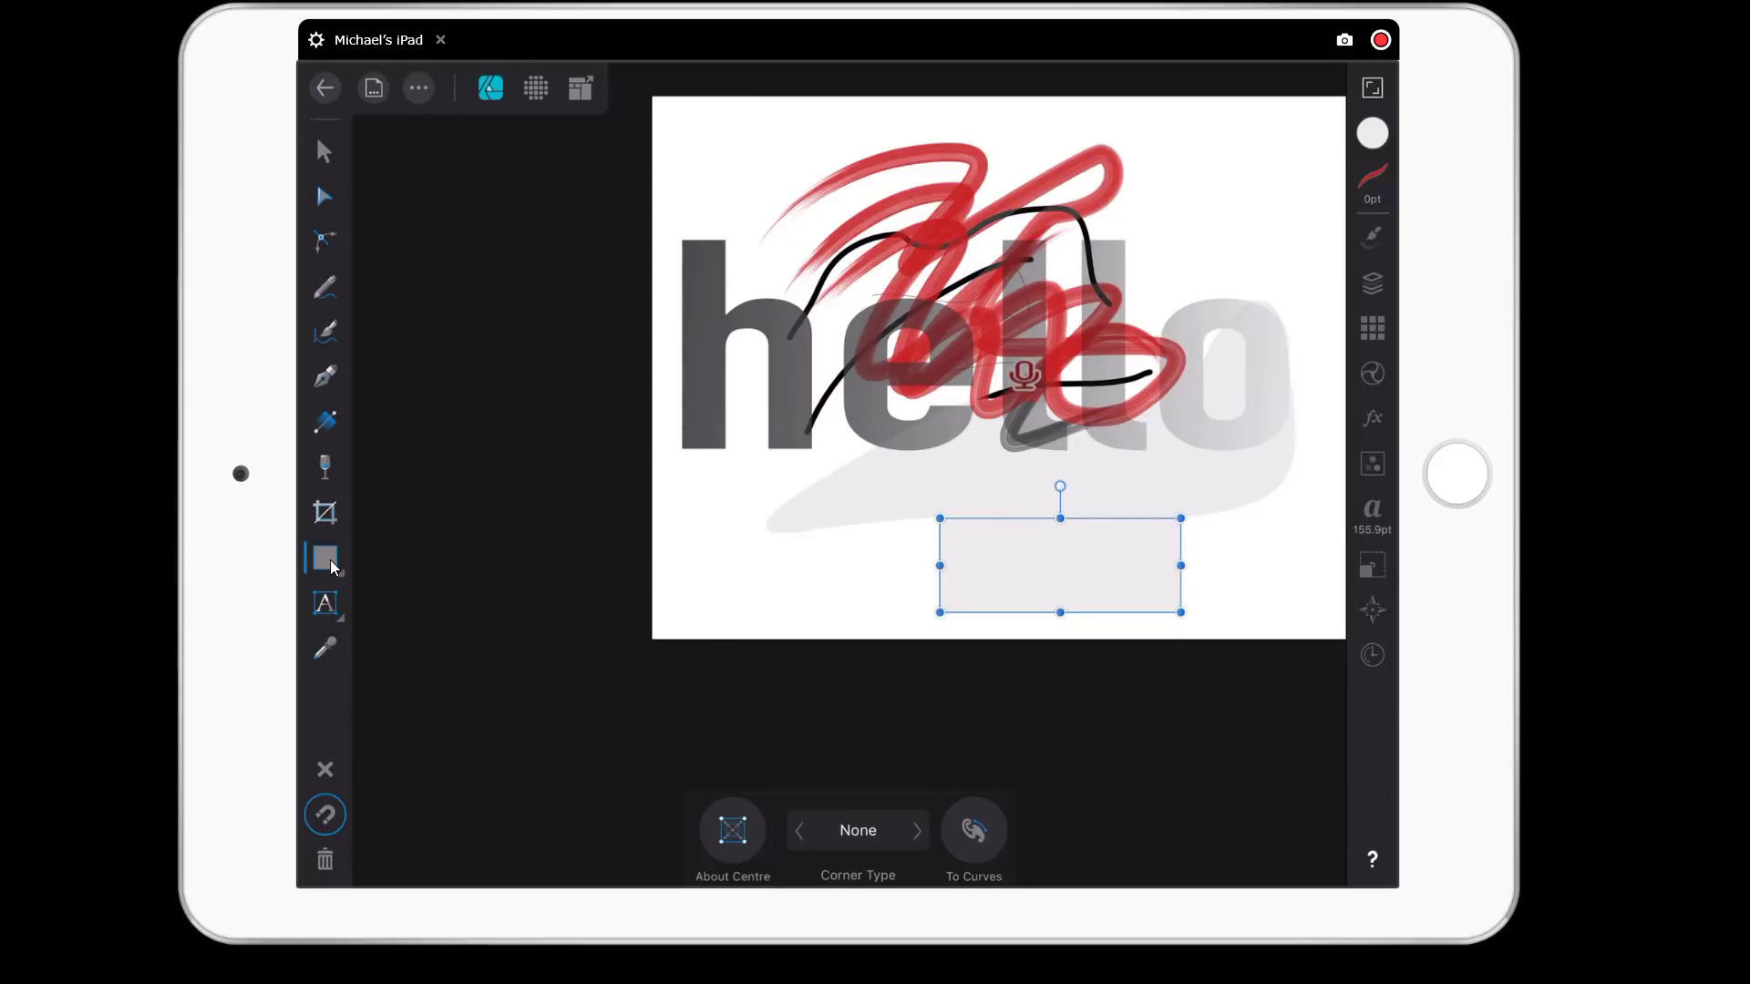
drag(1231, 474, 1071, 566)
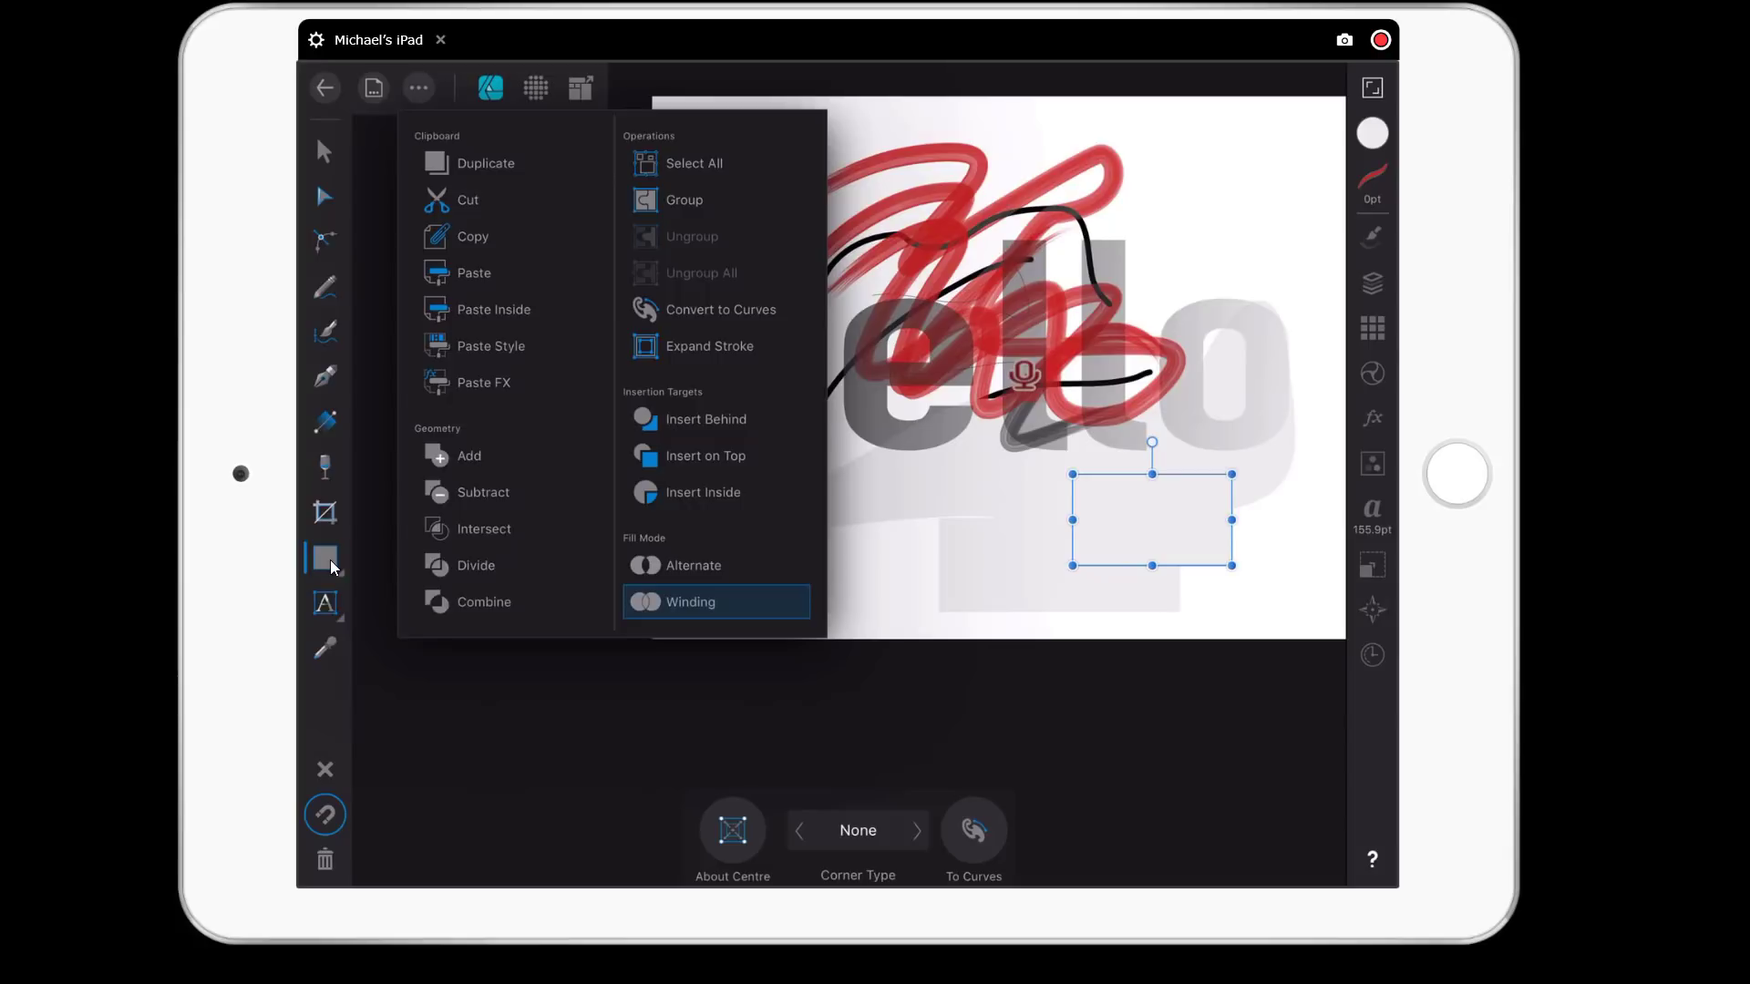
Select both overlapping rectangles and merge them into one shape with the Add geometry operation.
click(329, 559)
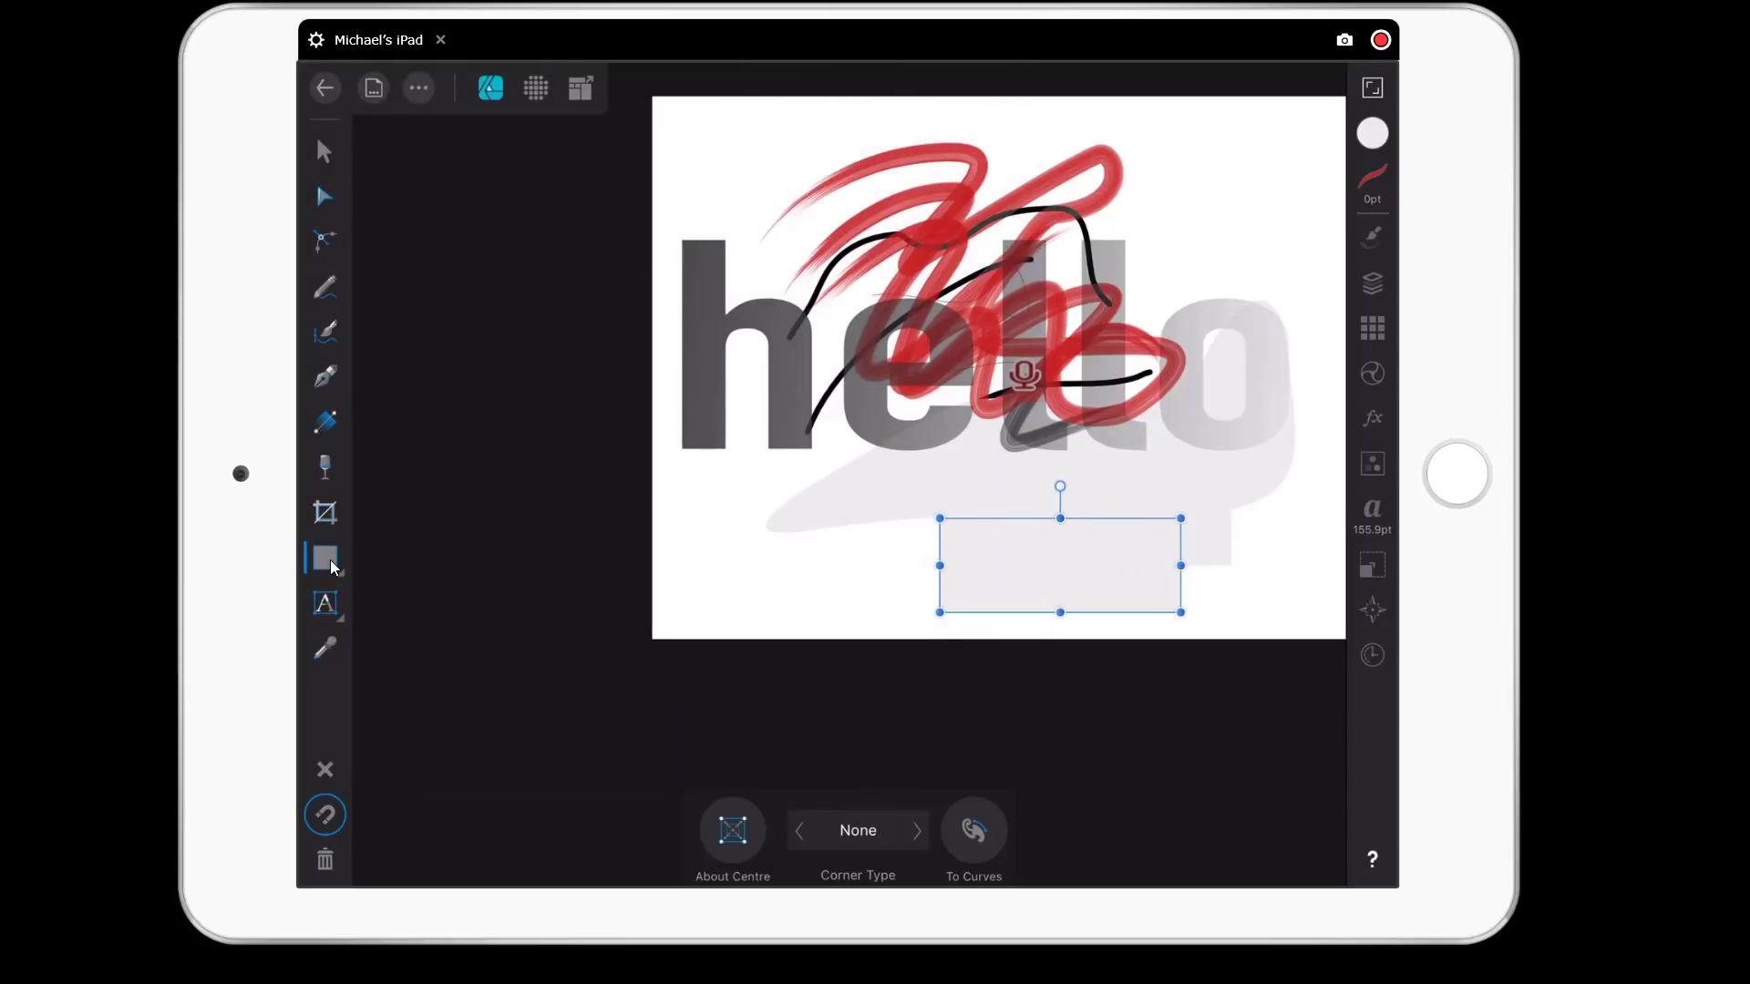
key(a)
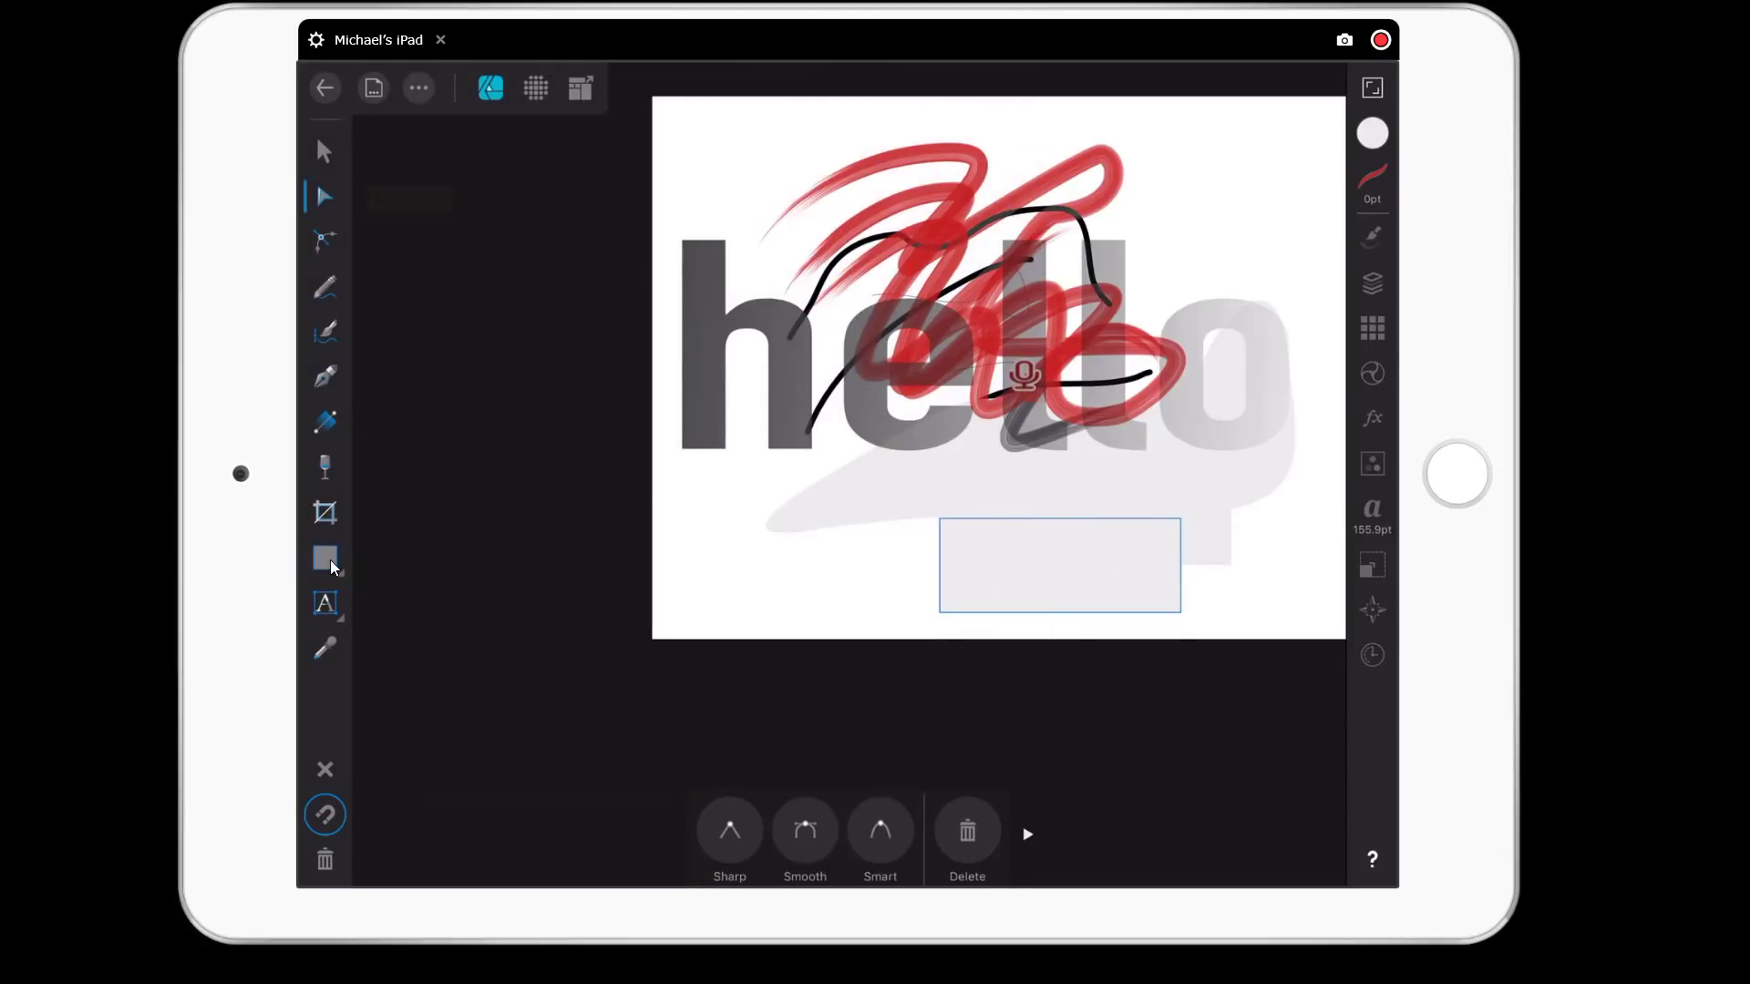
key(v)
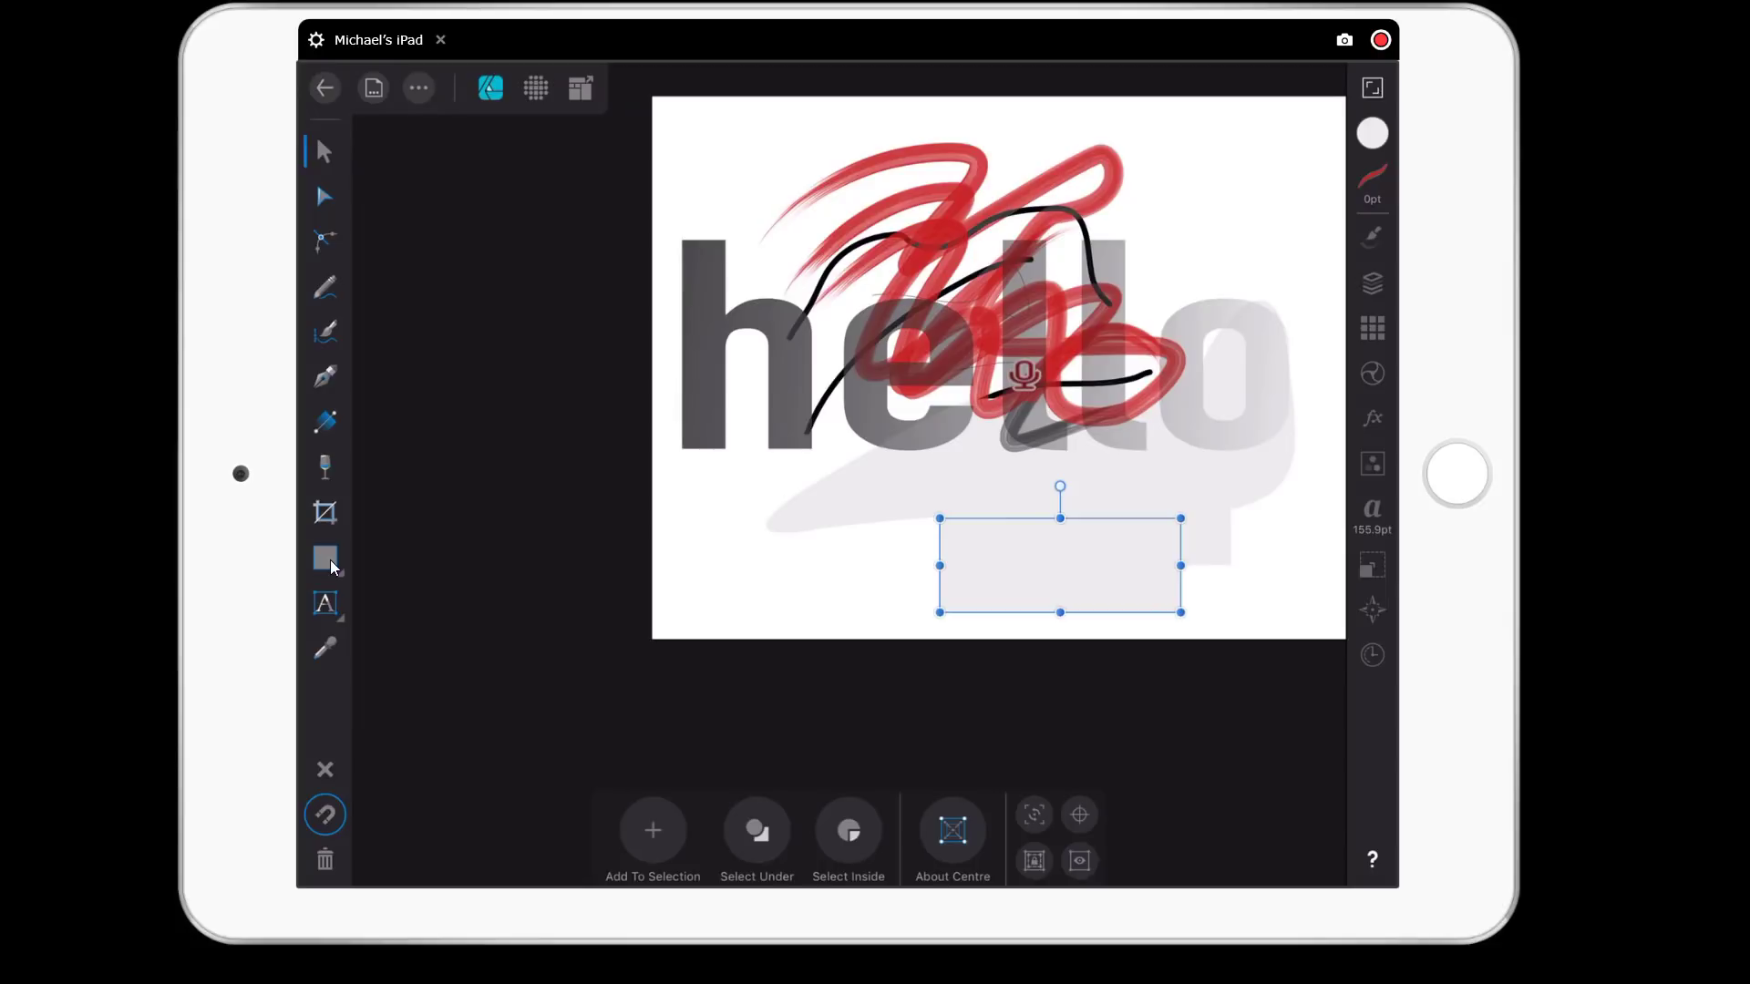
key(shift)
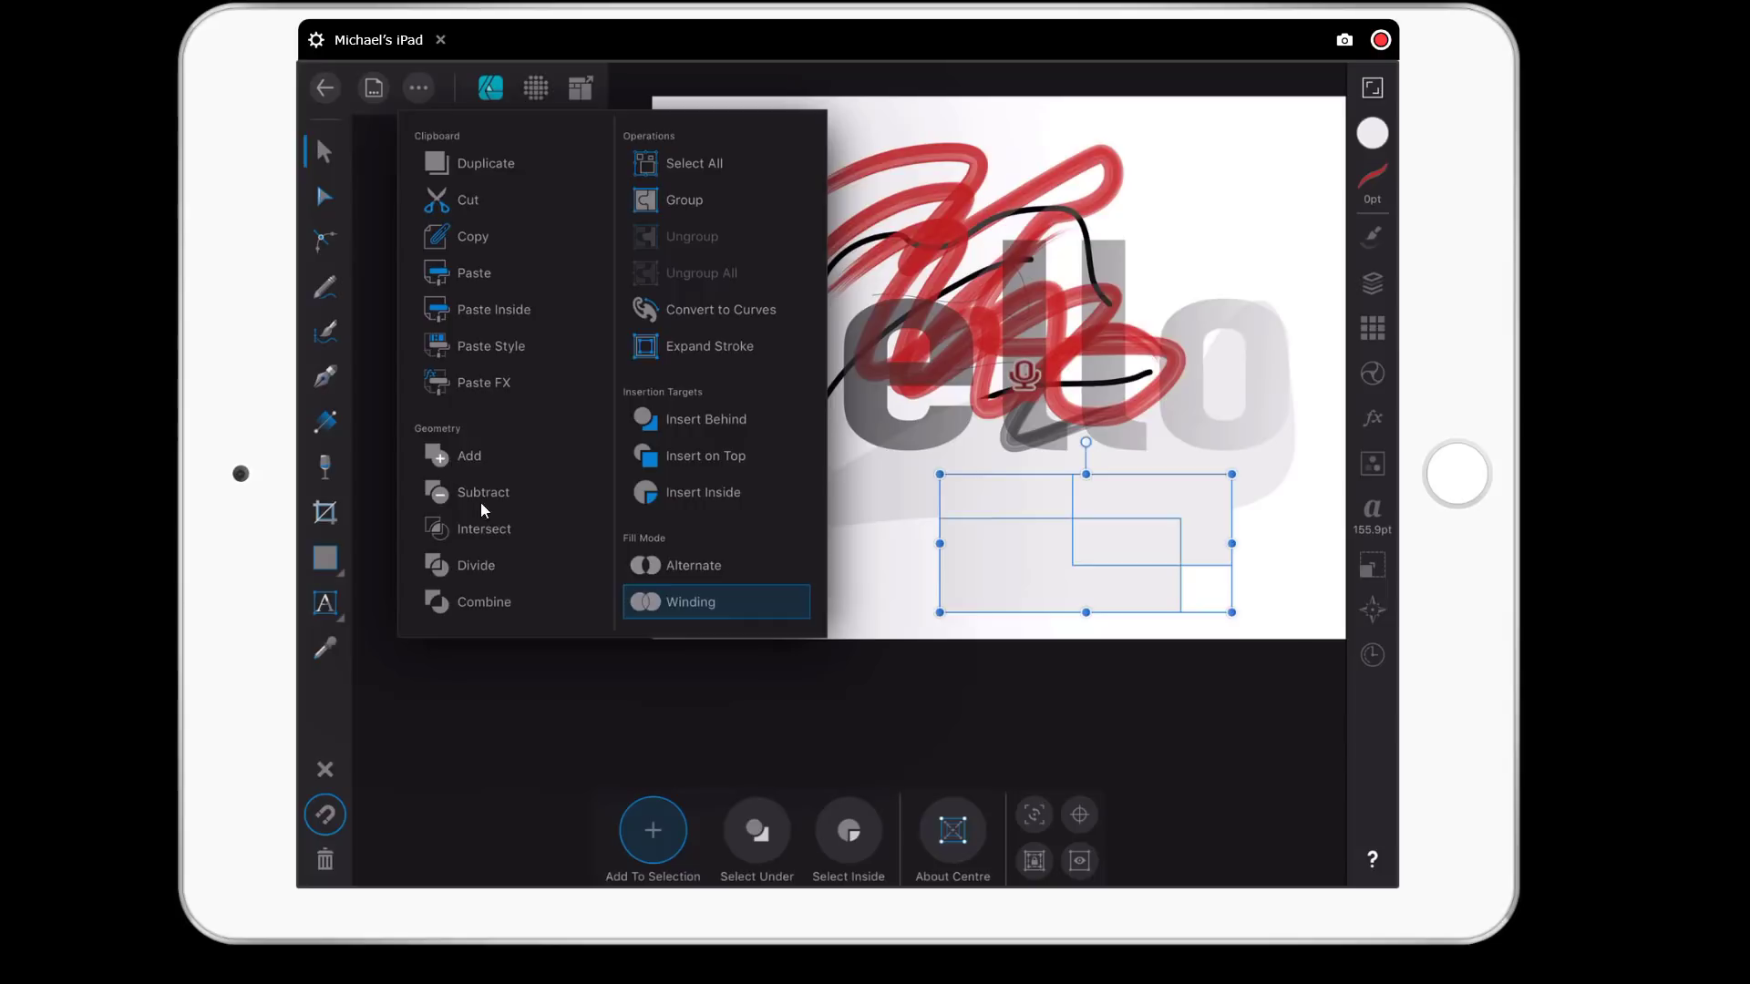
click(460, 454)
key(Escape)
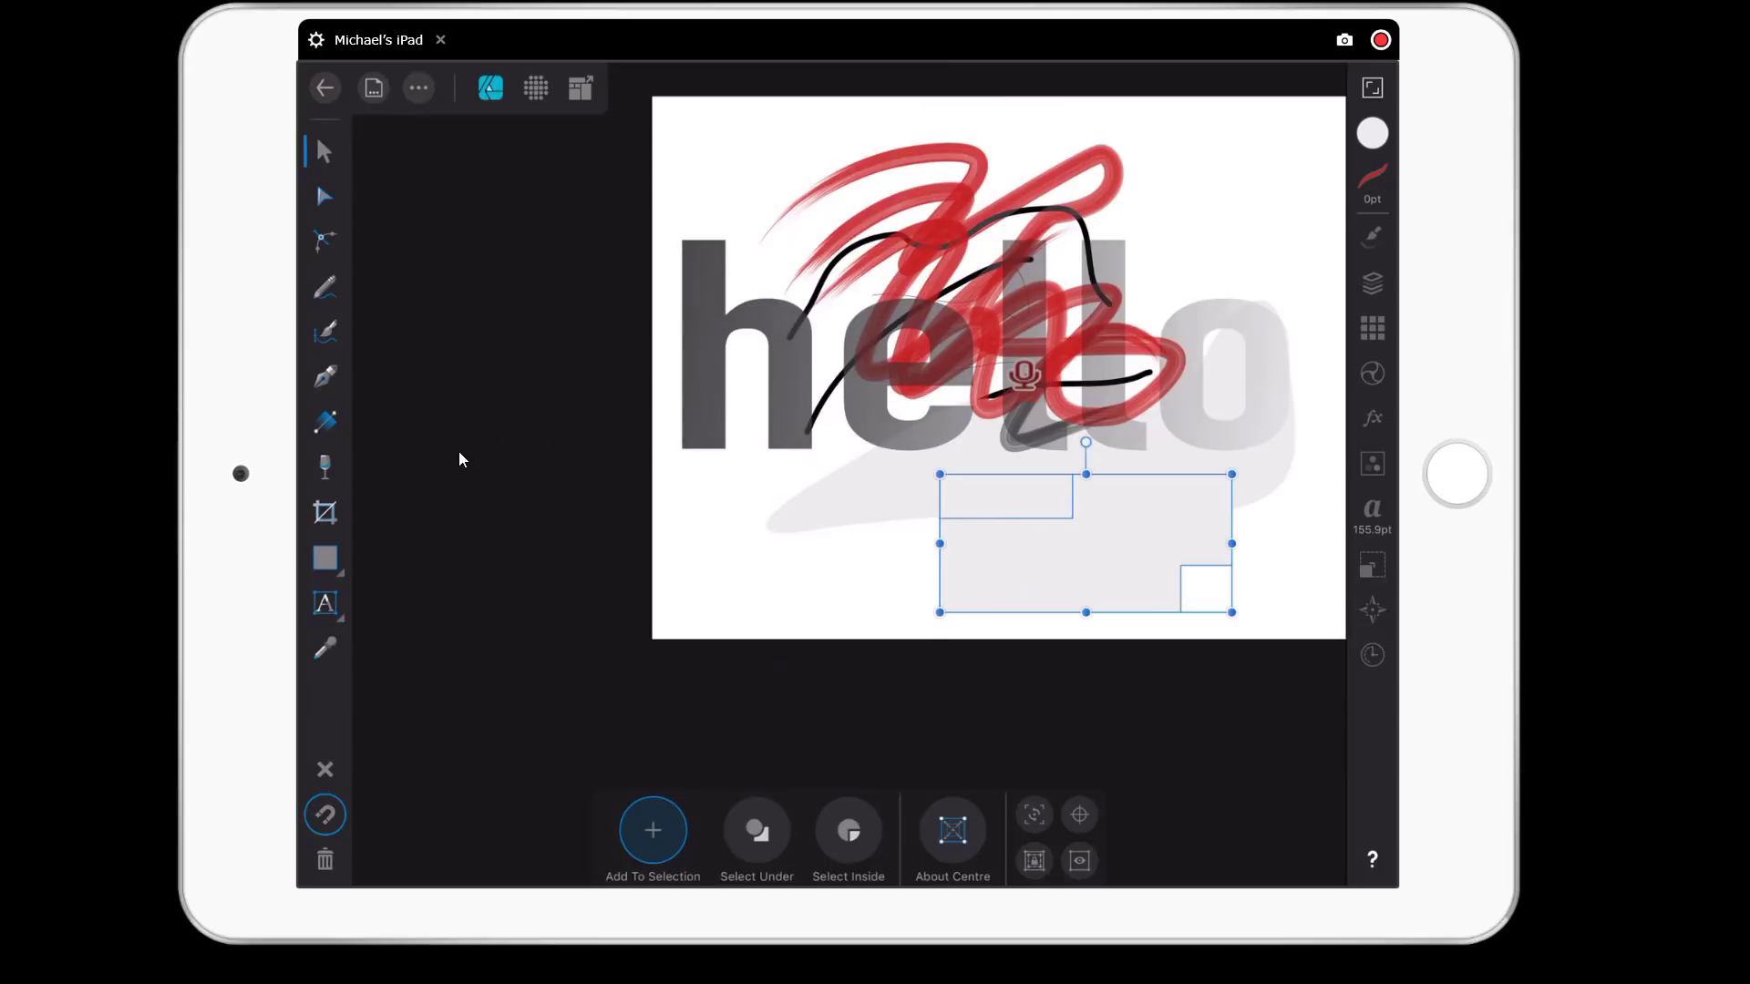
Reshape the merged shape by its nodes with a 26.3 pt red stroke and move it over the word "hello".
key(a)
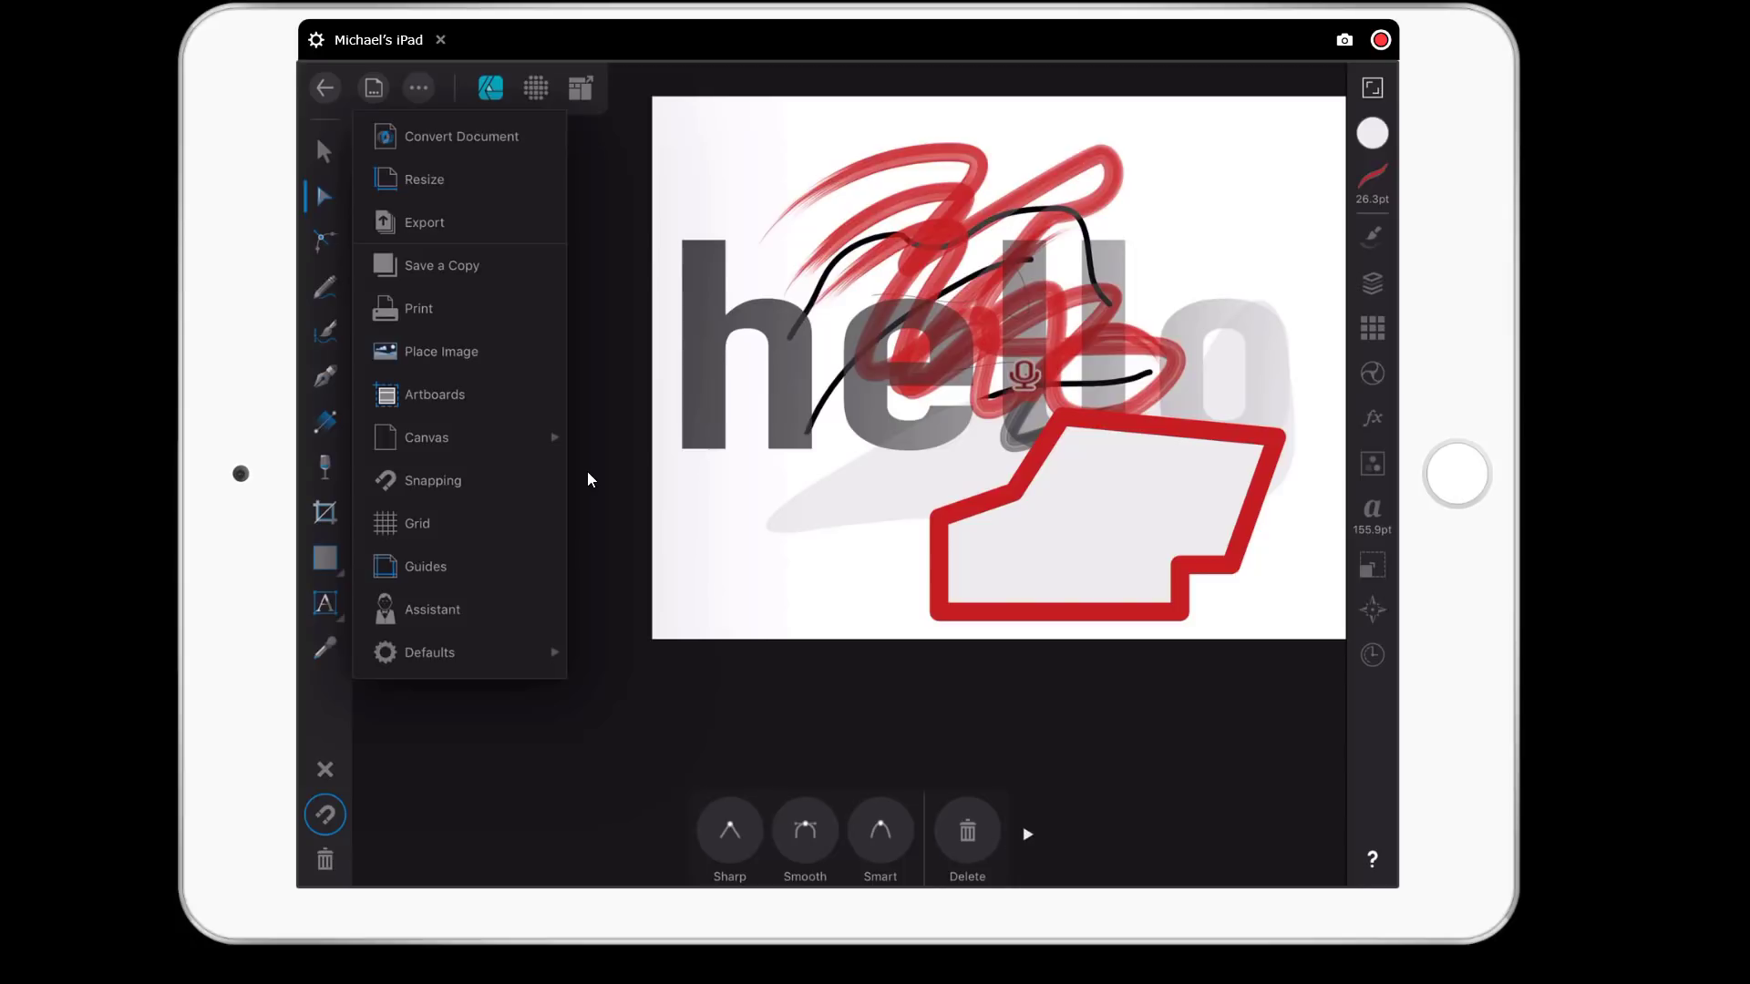
click(333, 820)
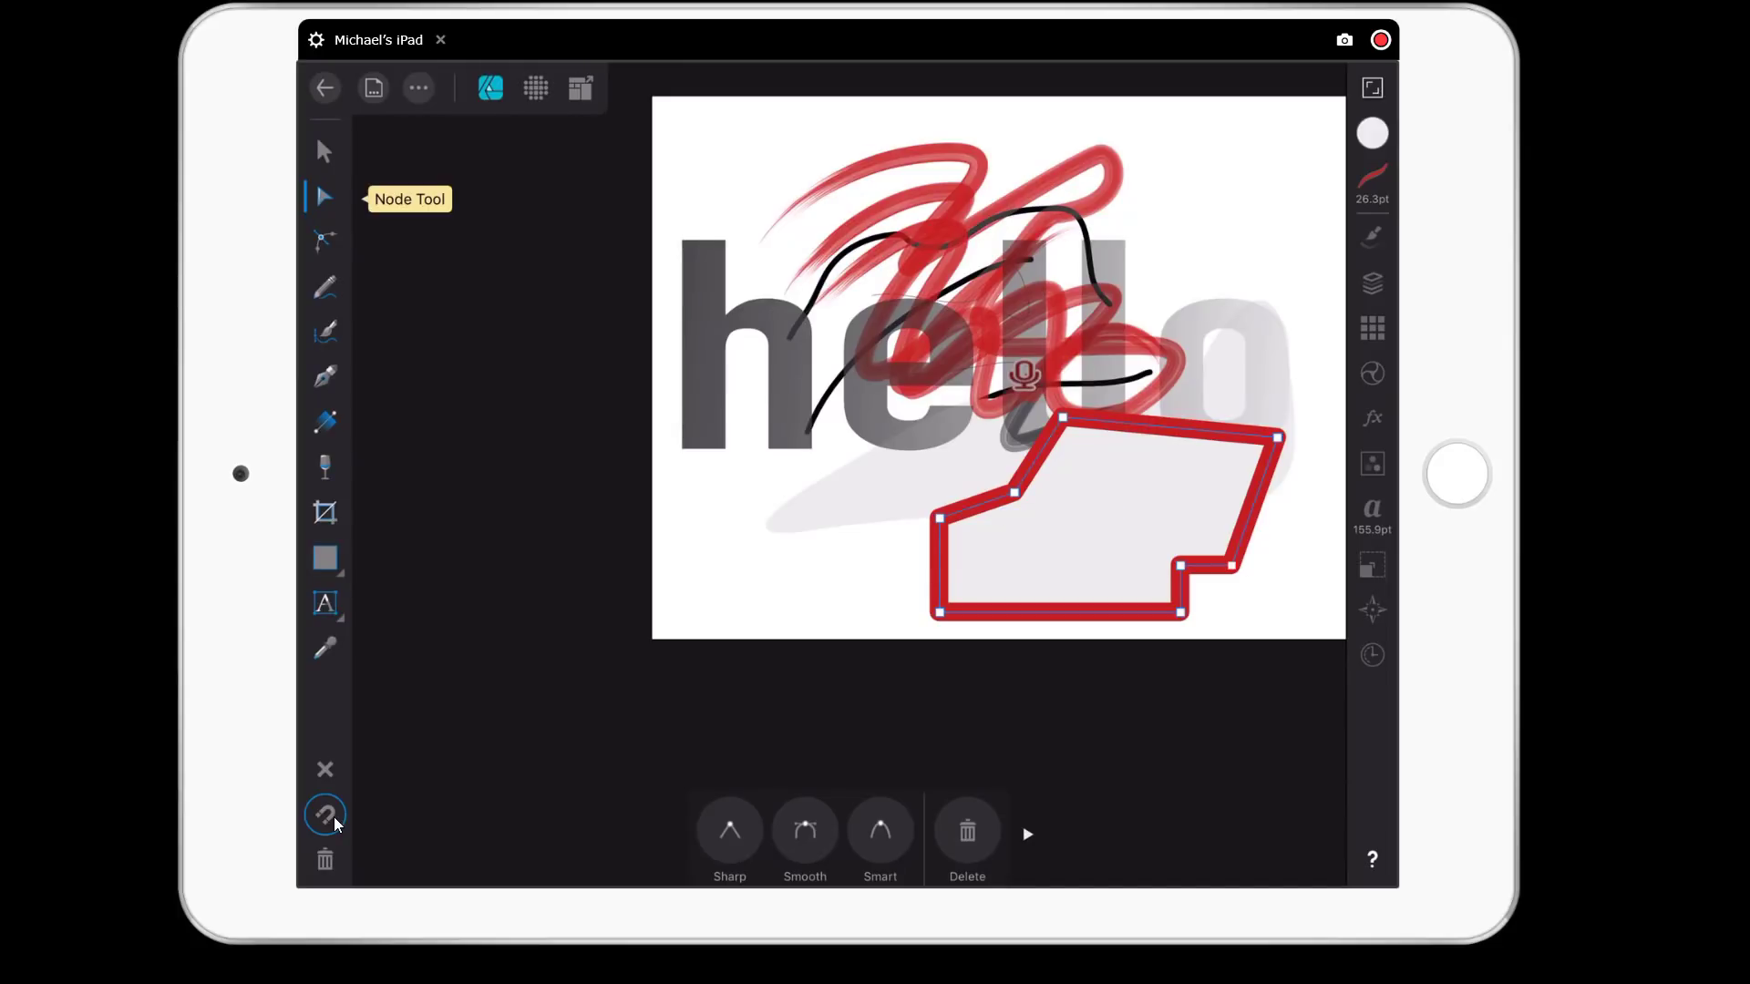
key(v)
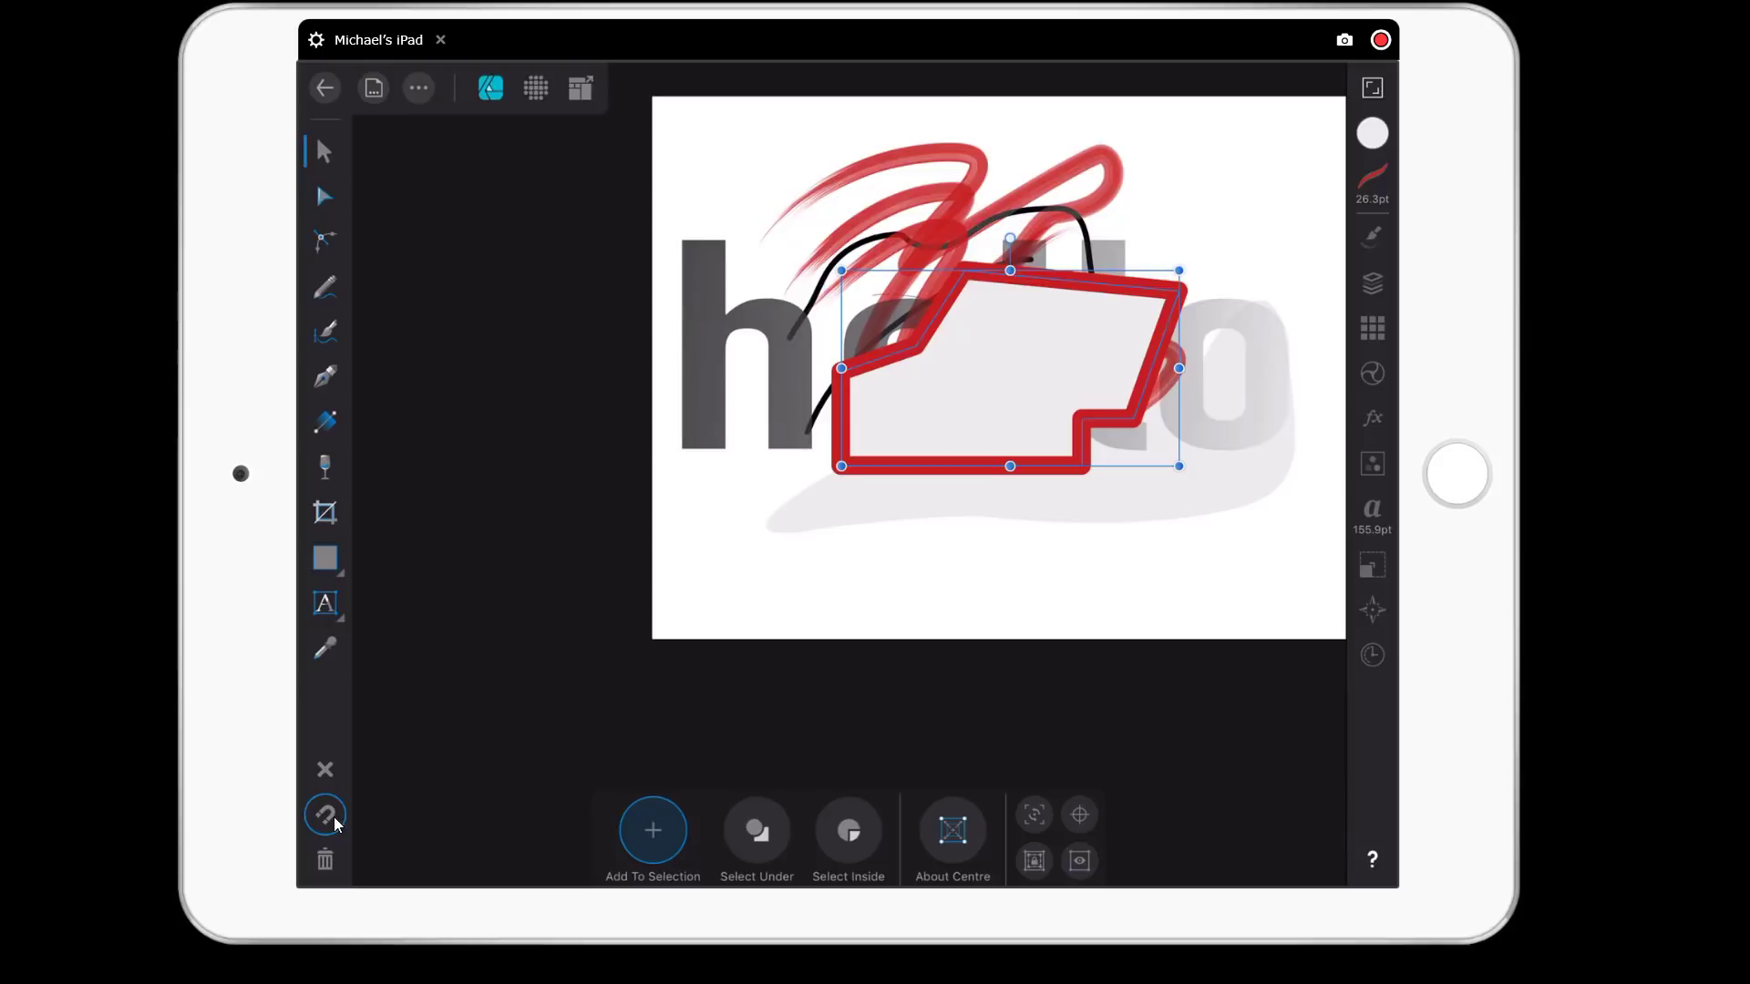
Switch to the Pixel persona and look at its brush, pixel and smudge tools and their settings.
click(535, 89)
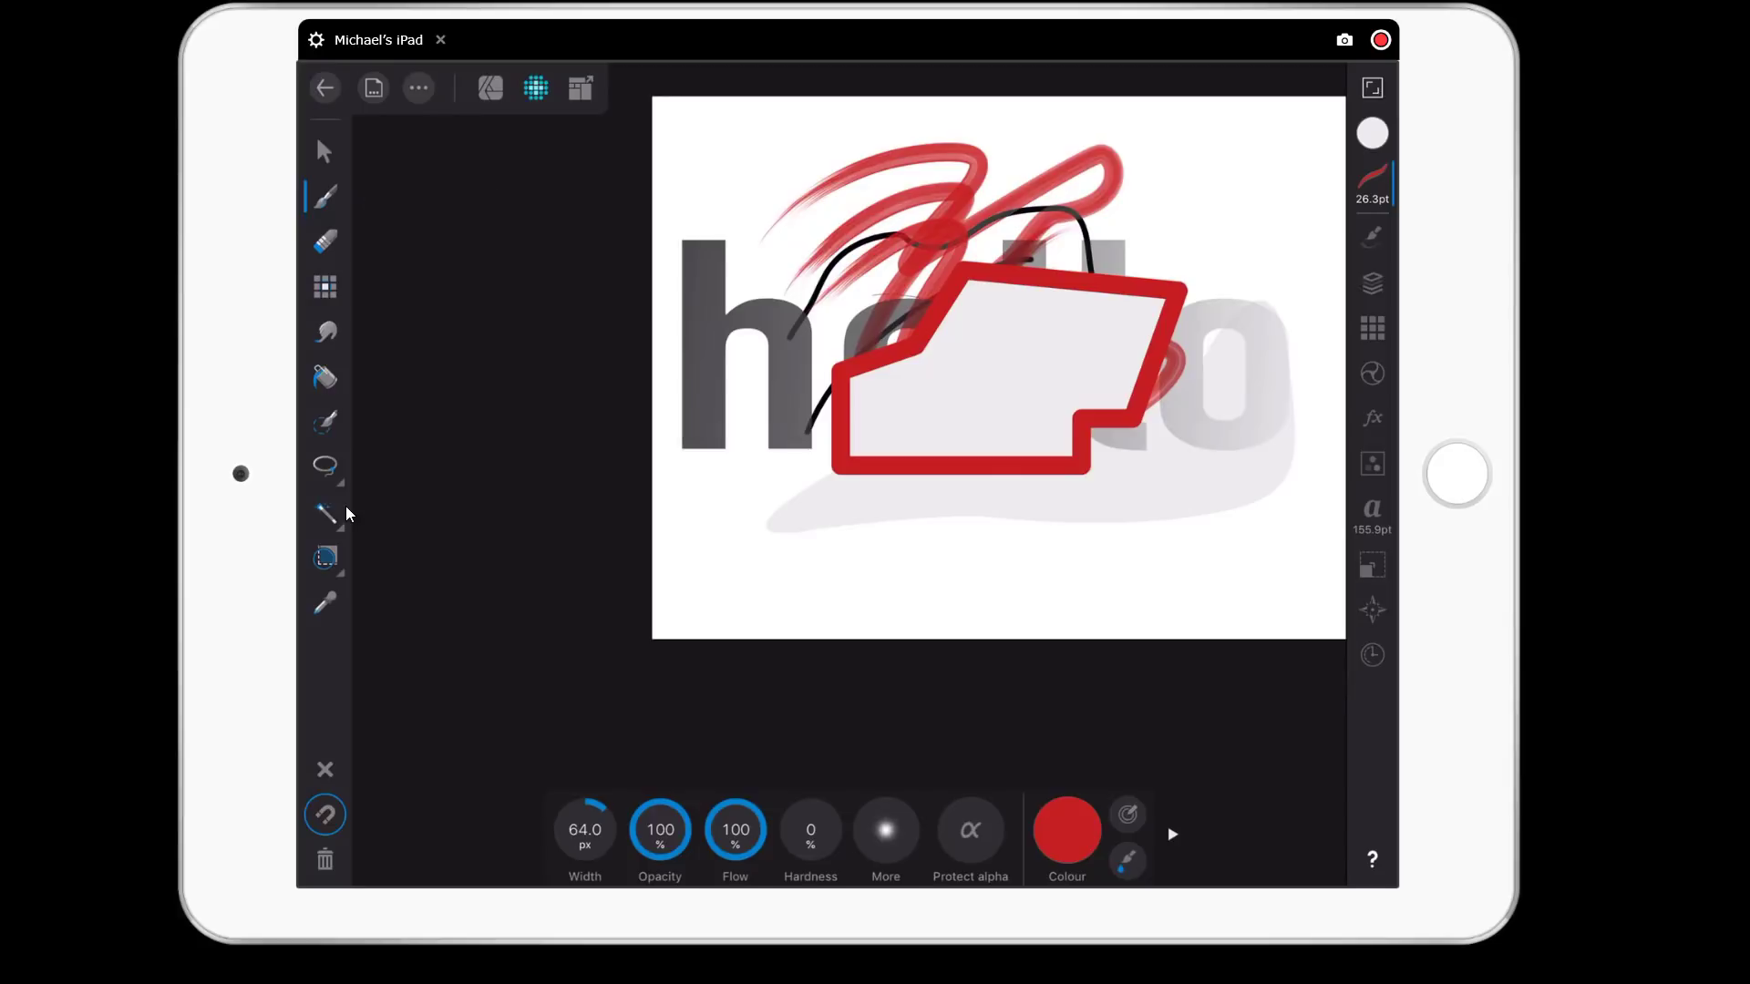
key(e)
key(b)
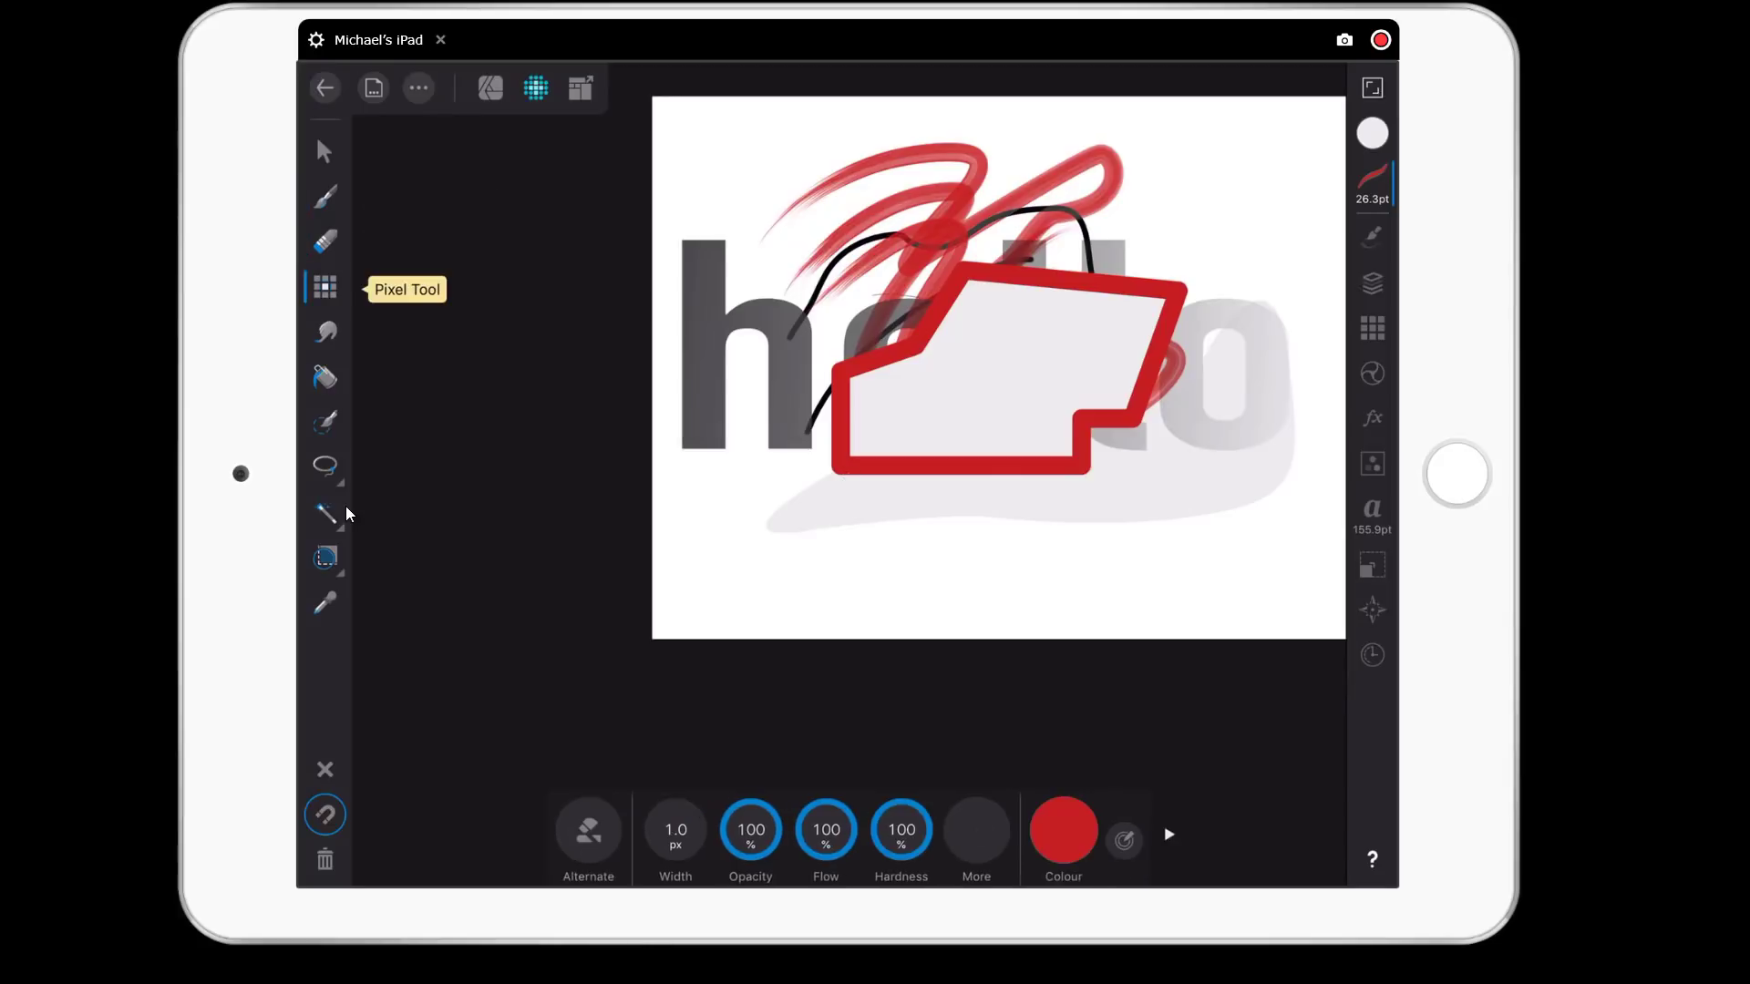
key(r)
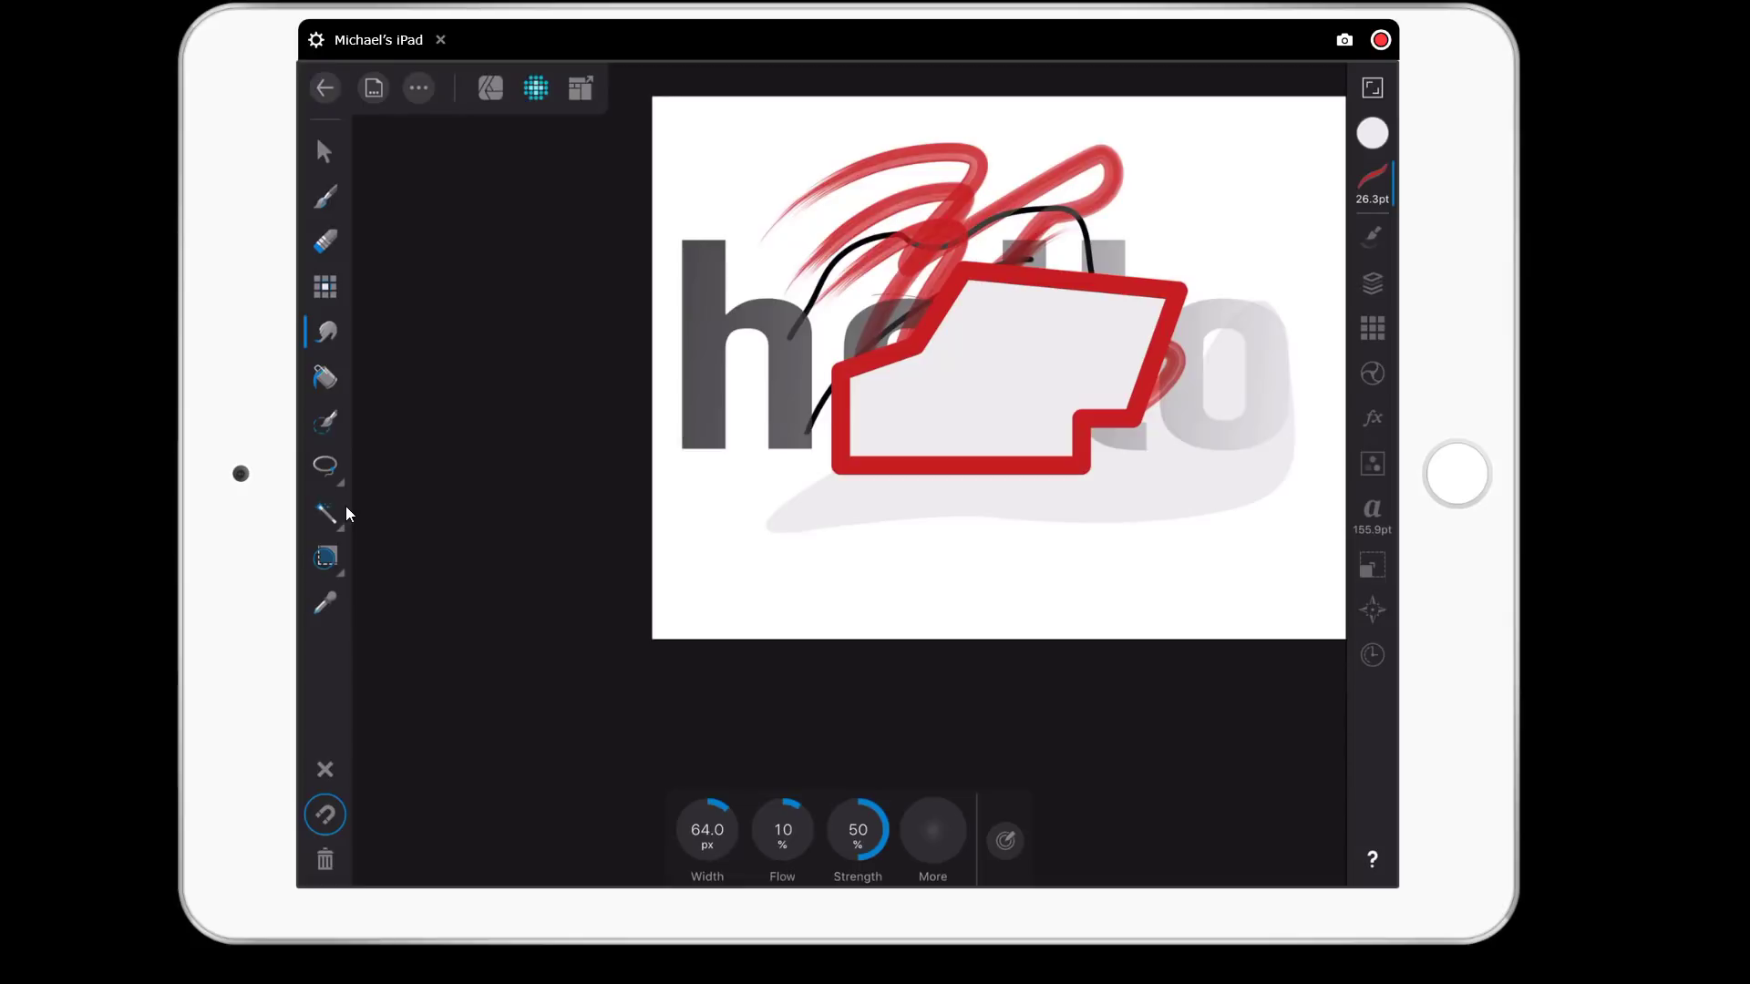
Display the help labels naming all tools and studios and hide them again.
click(1372, 860)
click(1371, 860)
click(1371, 860)
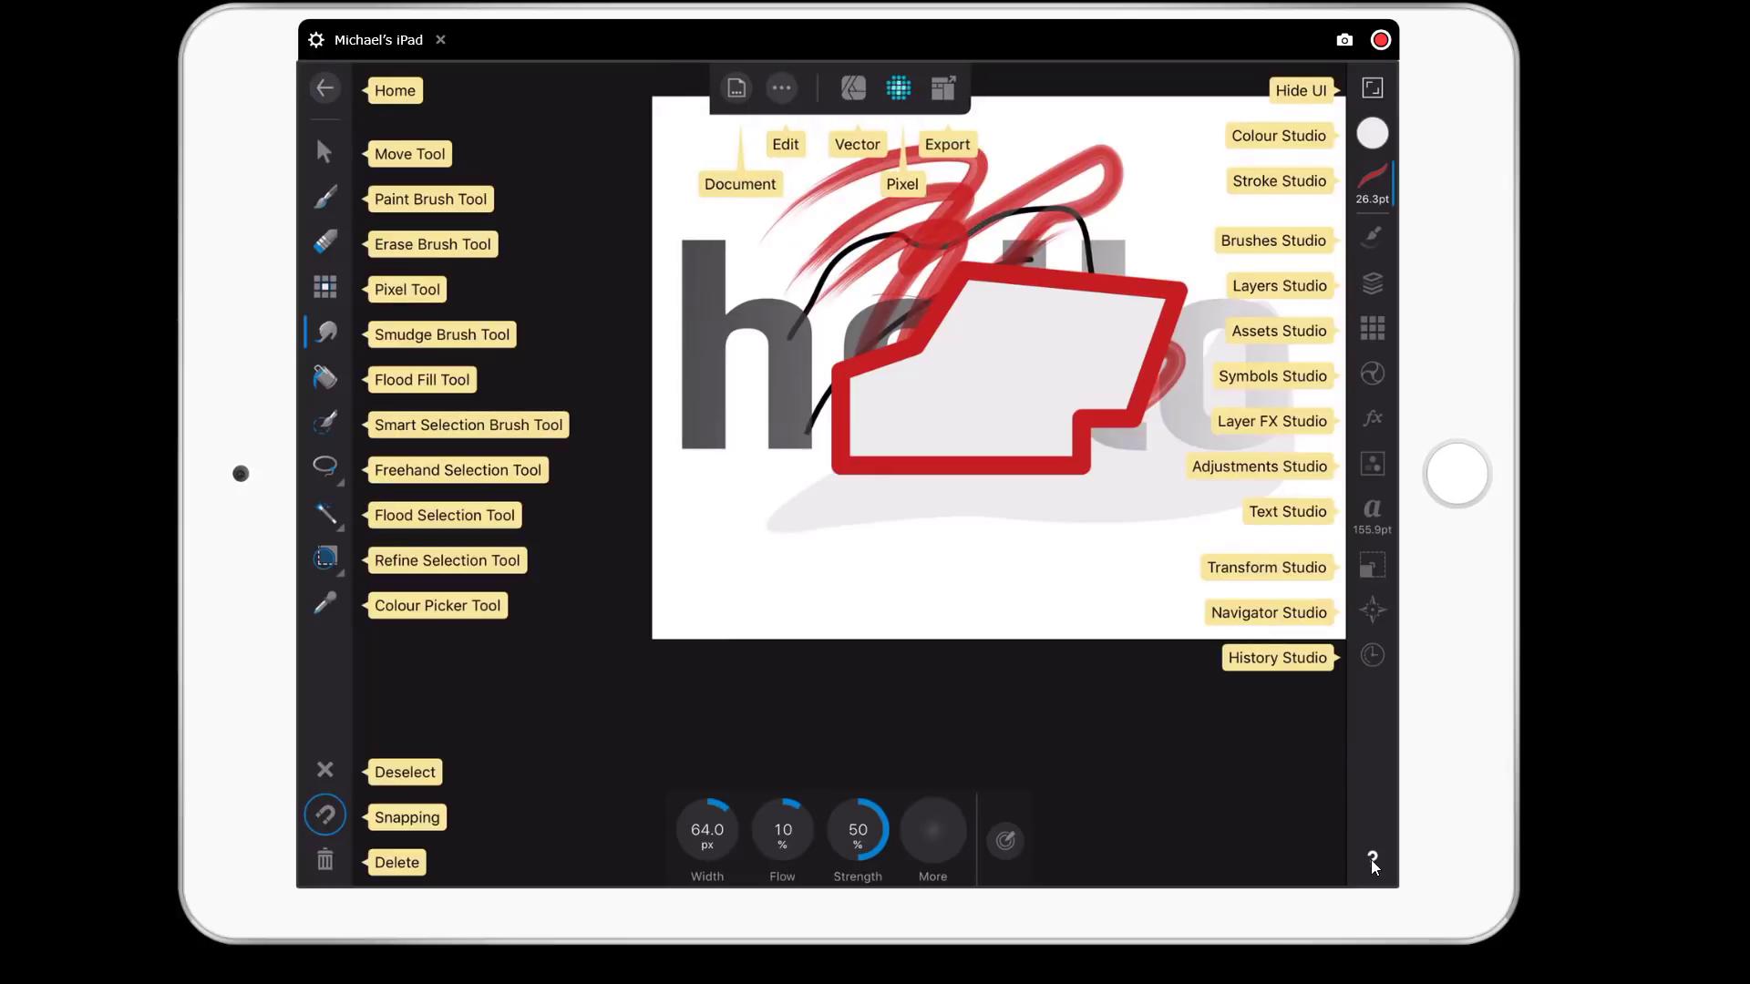
click(1372, 860)
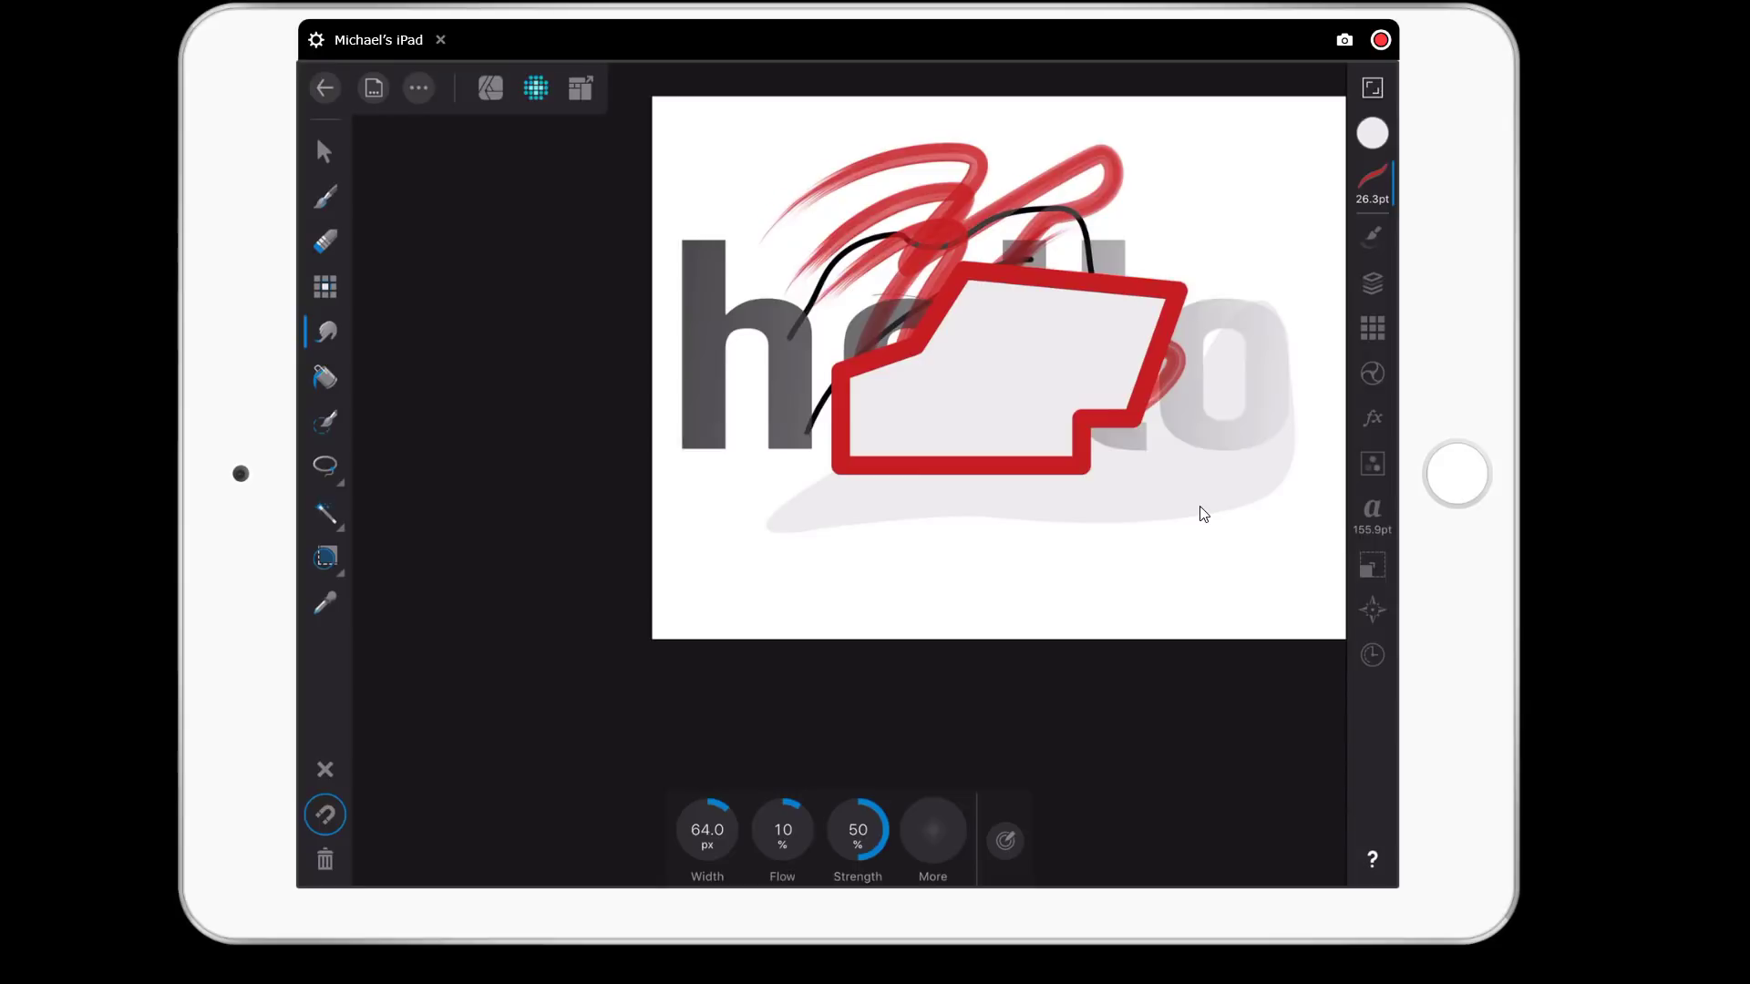
View the street artwork with the red and blue cars and return to the iPad home screen.
click(1375, 644)
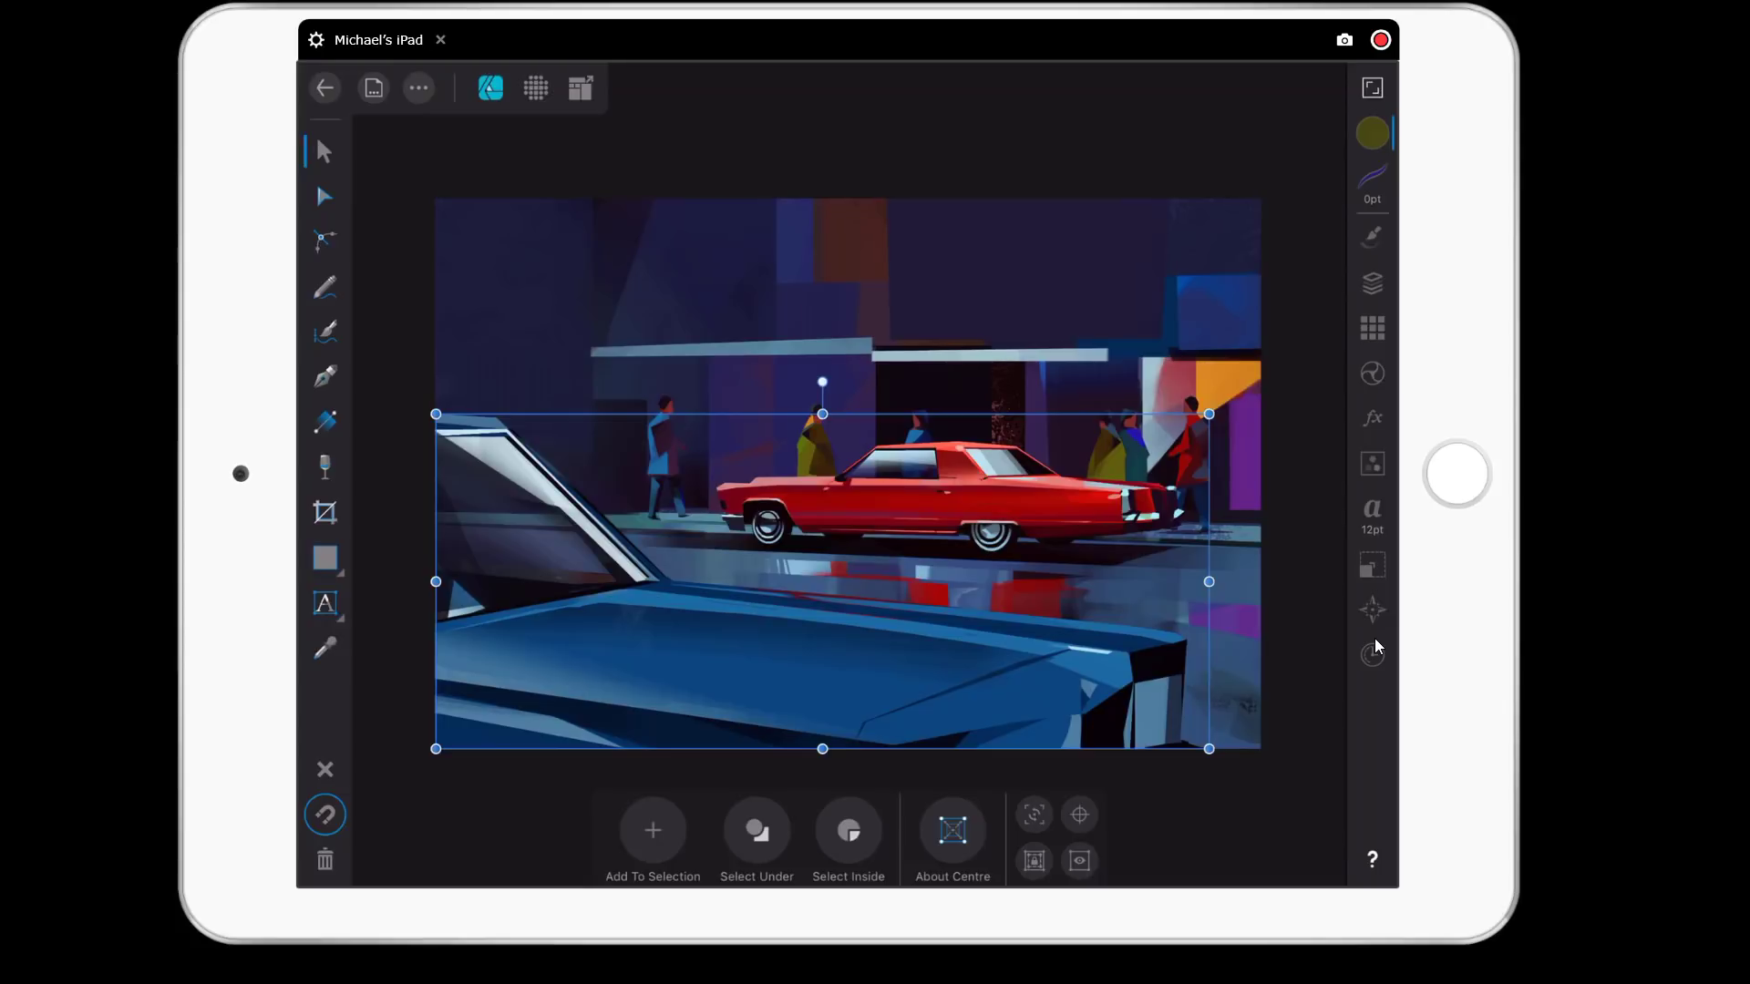
key(super+h)
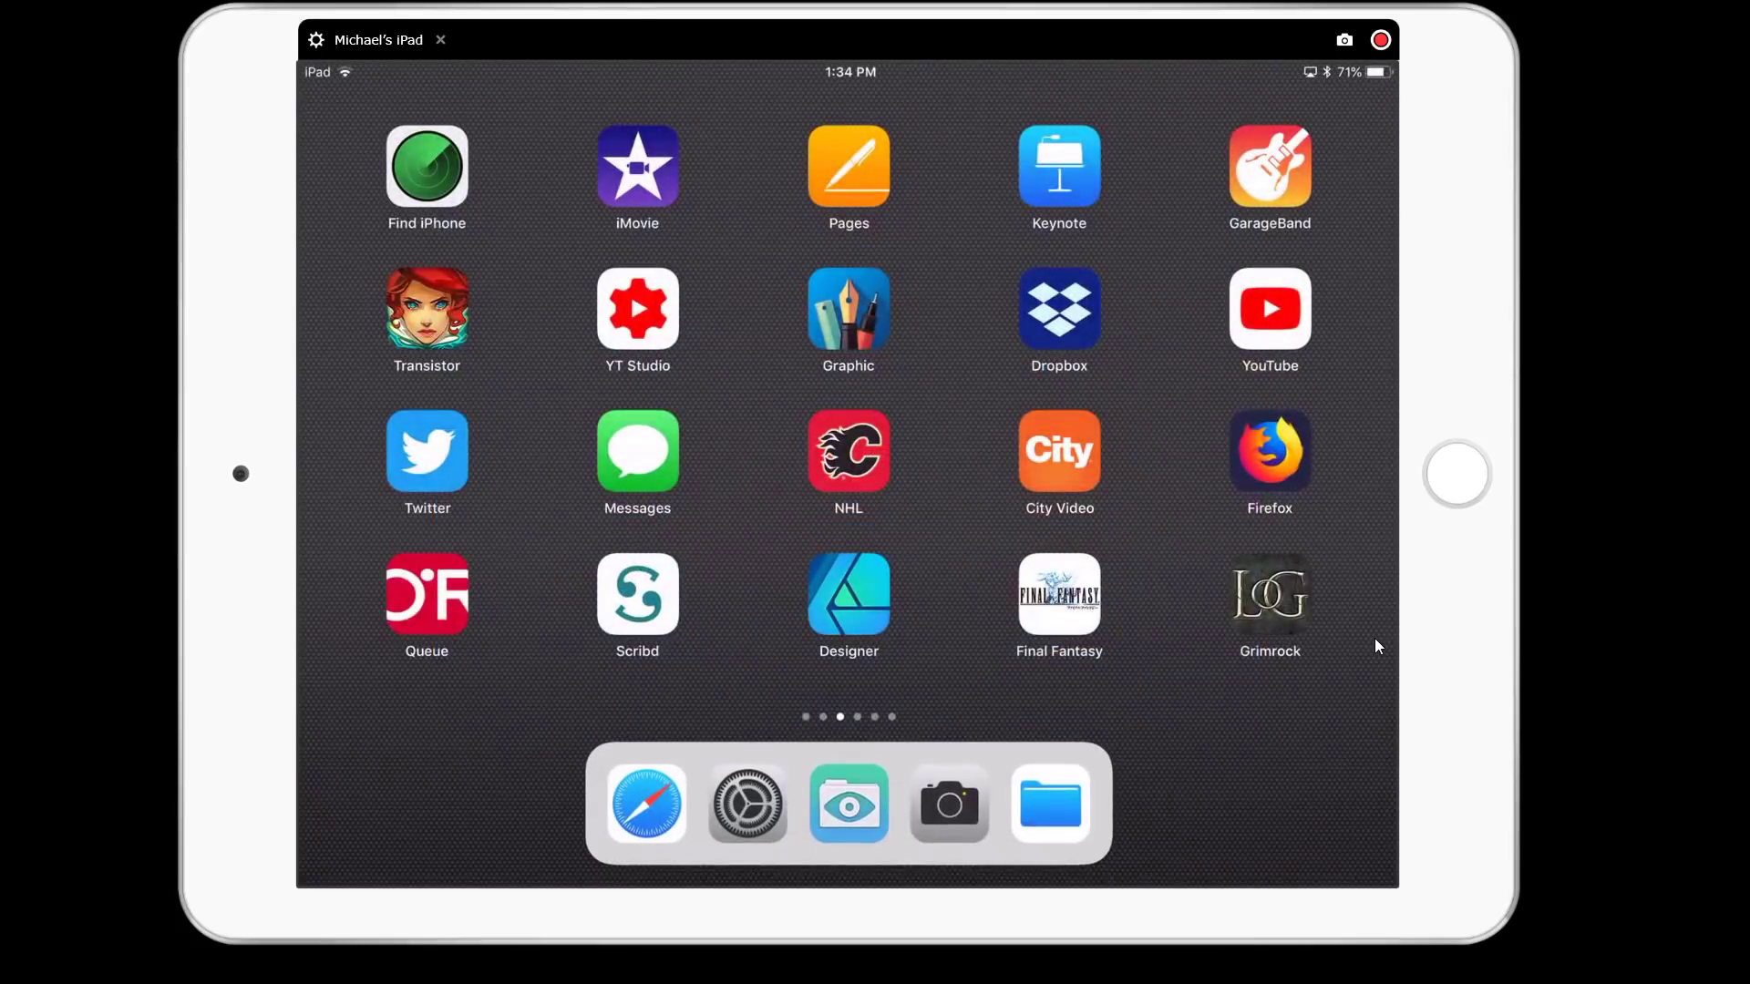